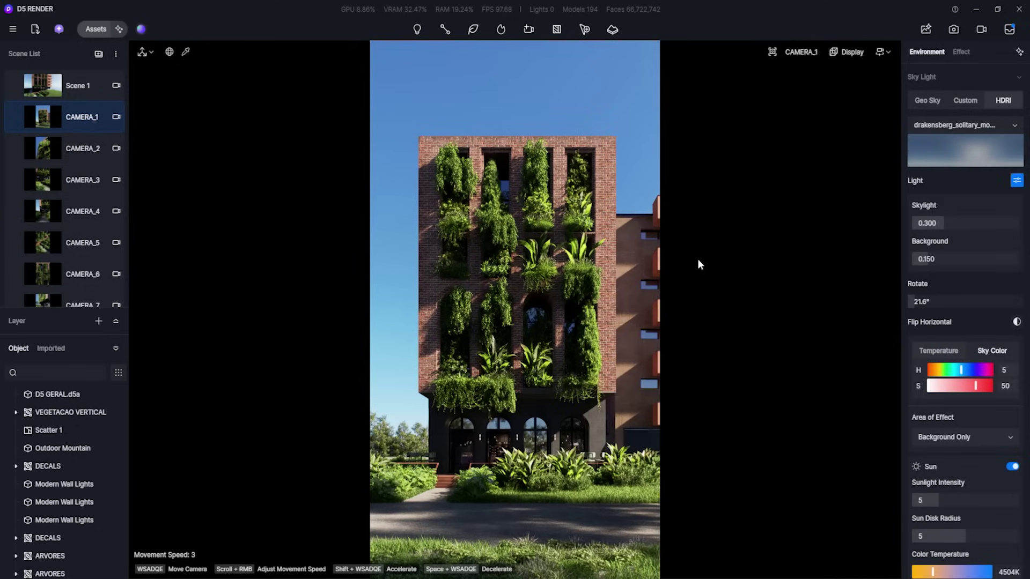
Open the online asset library and browse the Nature models to page 22
click(96, 30)
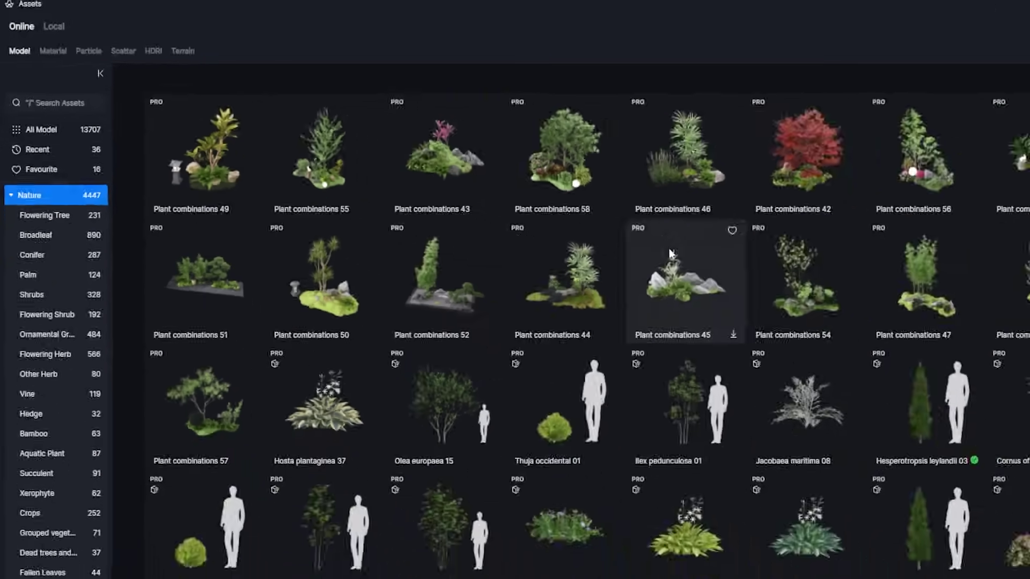
scroll(605, 234, down, 2)
scroll(606, 236, down, 2)
scroll(604, 230, down, 3)
scroll(606, 236, down, 3)
scroll(625, 372, down, 2)
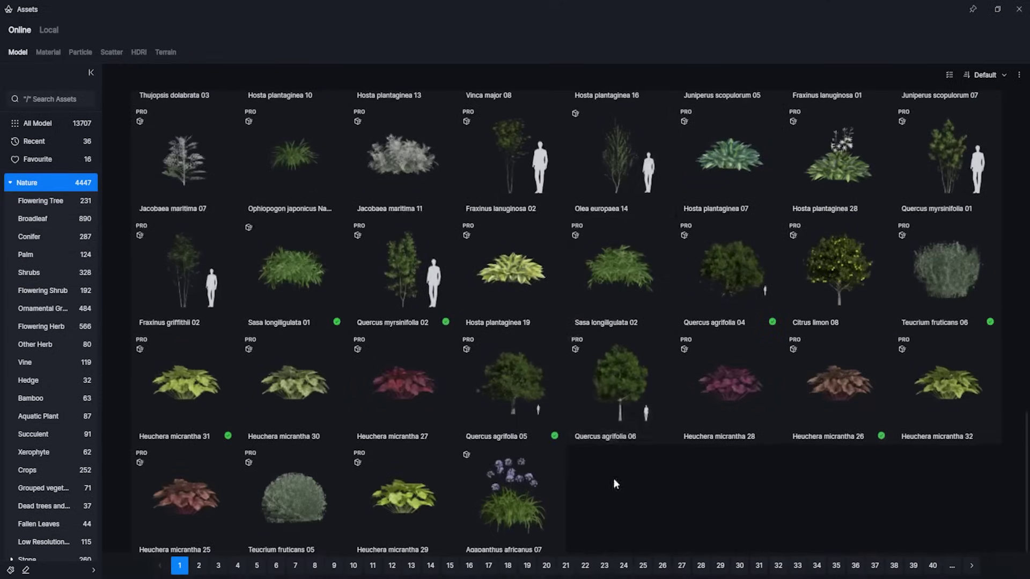
click(585, 566)
scroll(549, 321, down, 2)
scroll(549, 321, down, 3)
scroll(555, 332, down, 4)
scroll(562, 333, down, 2)
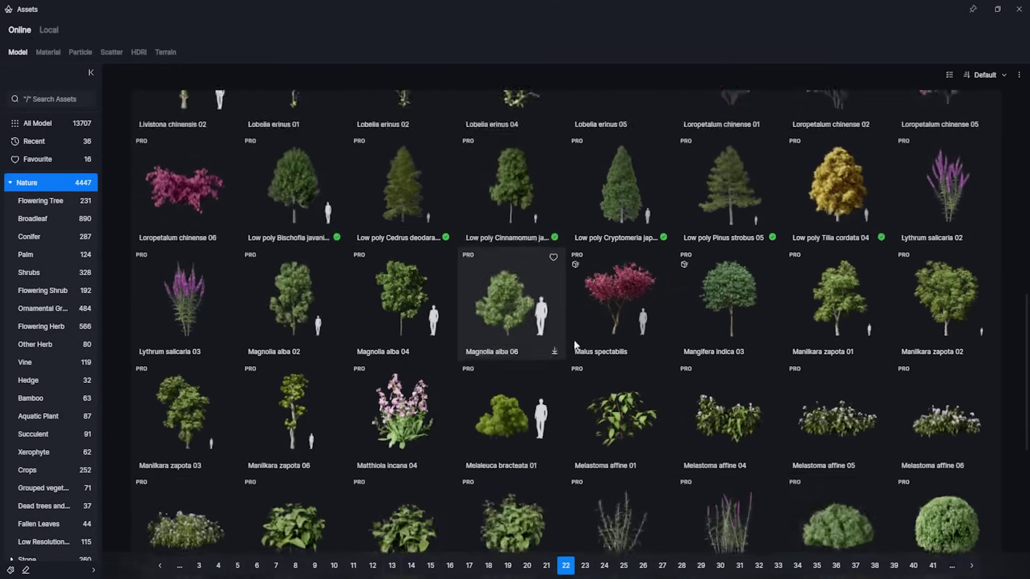
Continue browsing the Nature models through pages 37 and 43
click(856, 566)
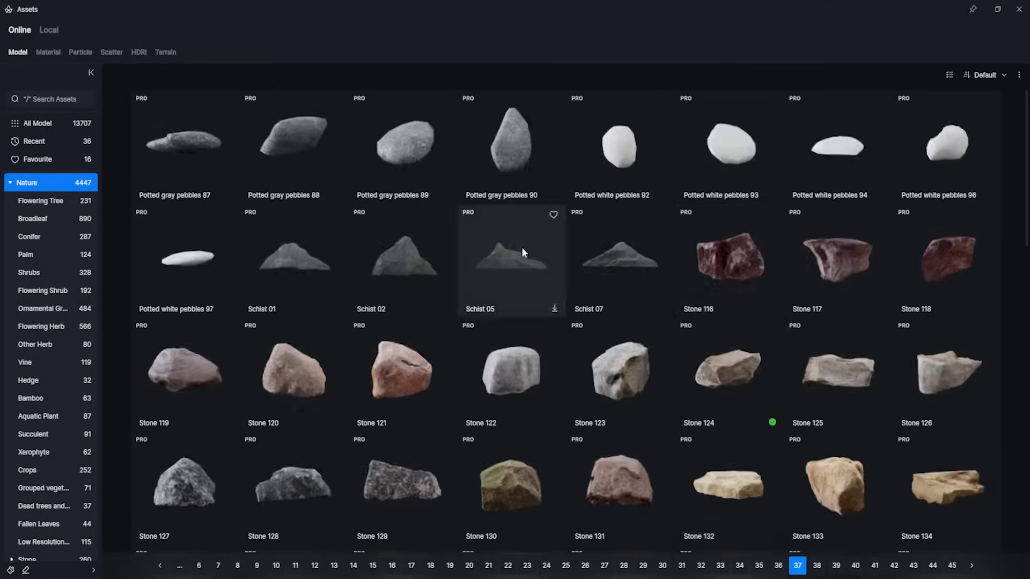
scroll(777, 279, down, 5)
scroll(751, 281, down, 2)
scroll(646, 340, down, 3)
scroll(649, 334, down, 4)
scroll(650, 340, down, 4)
click(907, 573)
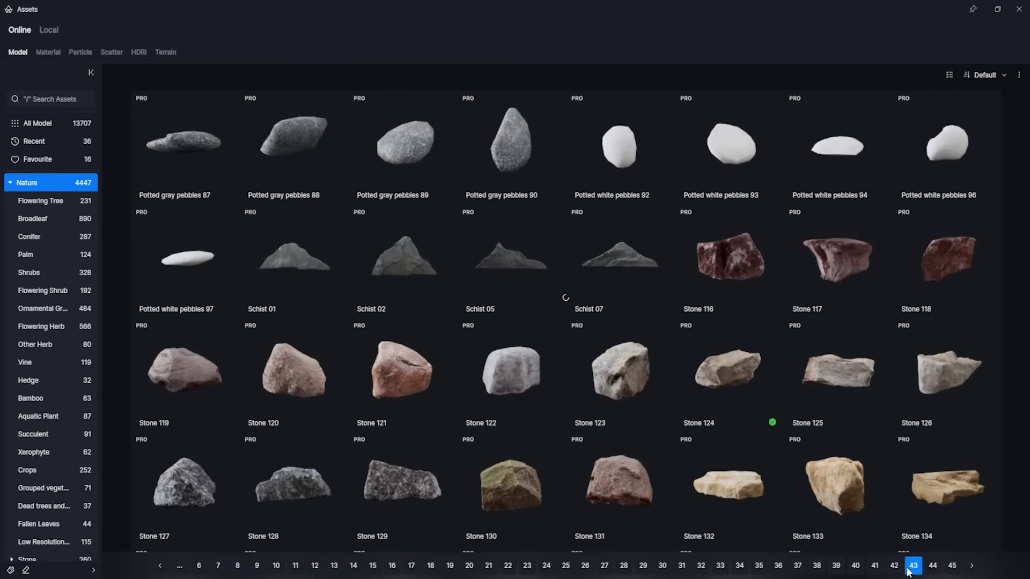
scroll(836, 314, down, 1)
scroll(751, 300, down, 4)
scroll(605, 266, down, 2)
scroll(605, 266, down, 2)
scroll(525, 371, down, 1)
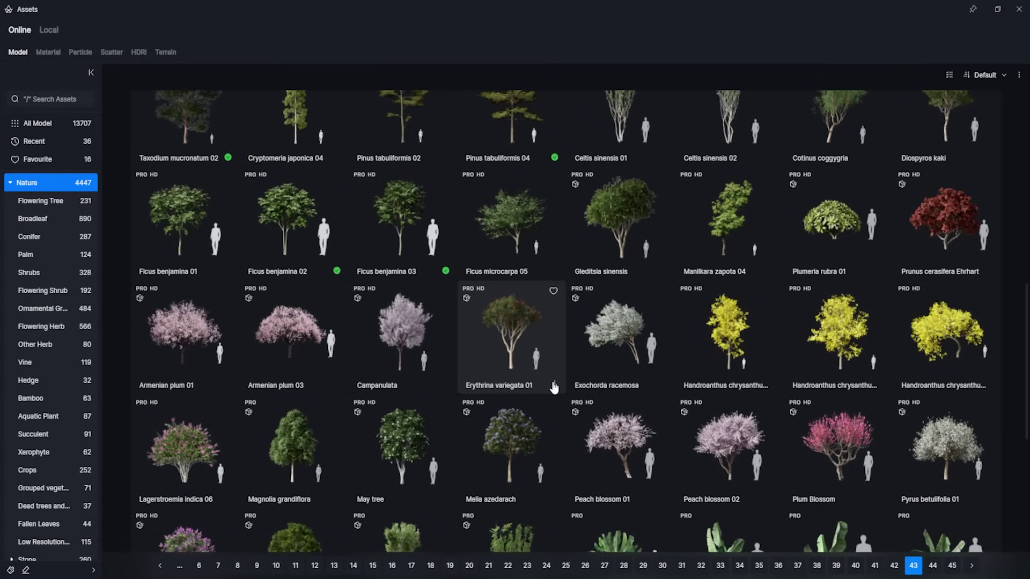
Download Erythrina variegata 01, collapse Nature, and show the Material library
click(542, 369)
click(10, 183)
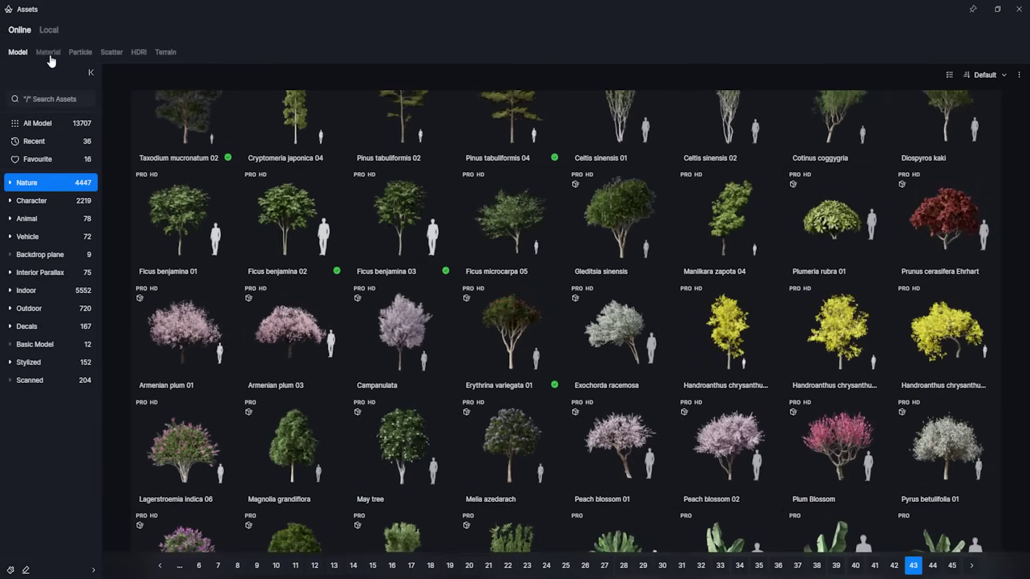
click(49, 54)
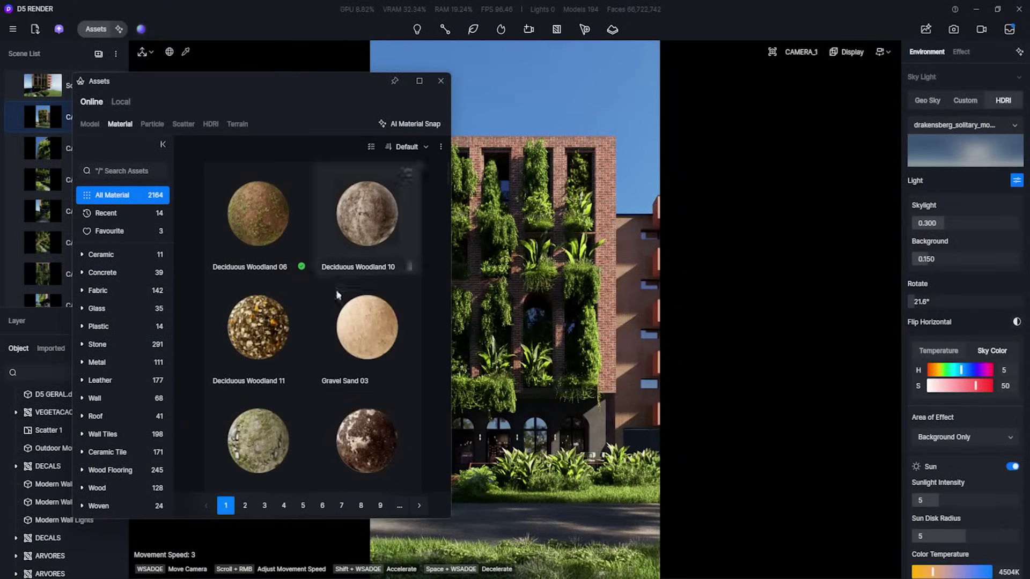
Search materials for 'concret' and apply Concrete Wall to the side building's wall
scroll(367, 343, down, 2)
click(131, 171)
text(concret)
key(Return)
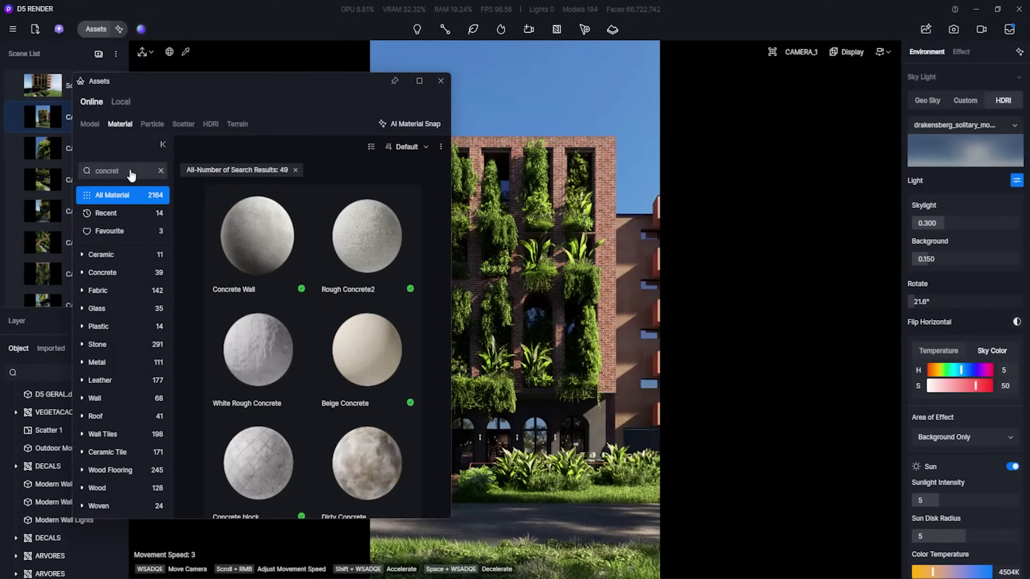
drag(255, 237, 634, 242)
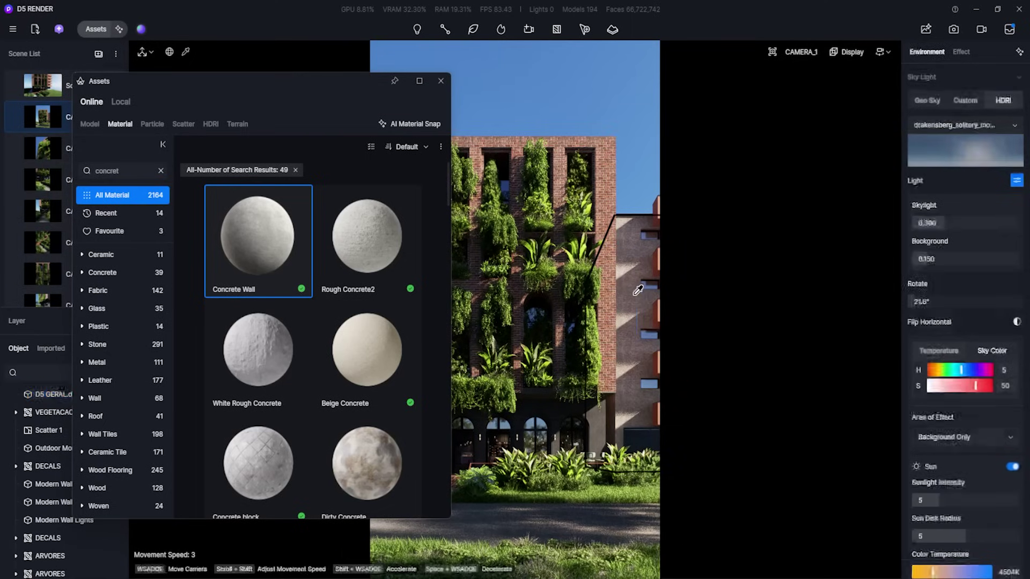
Tune the wall material: white base colour, roughness 0.19, UV stretch about 1
click(918, 217)
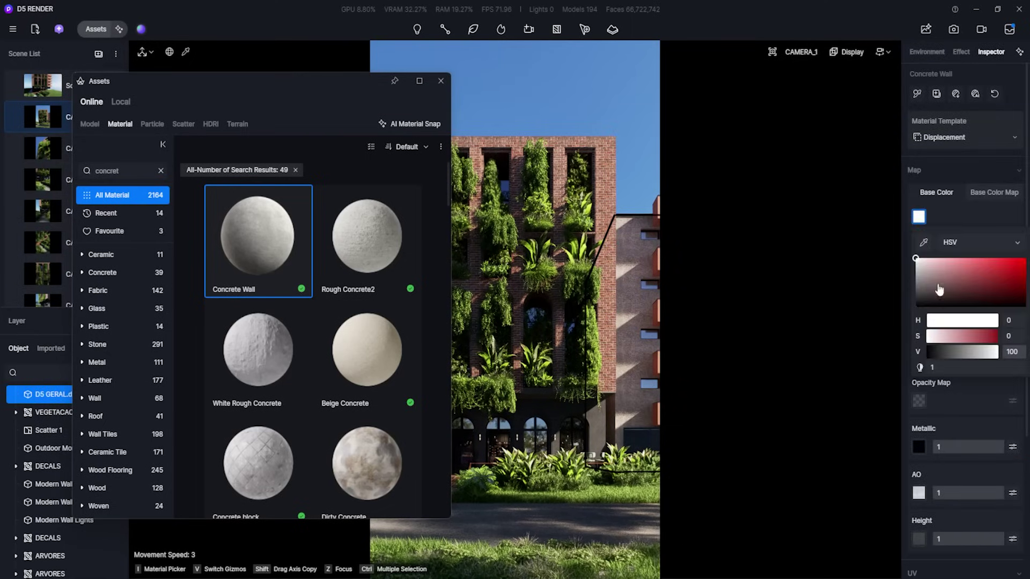
click(999, 261)
drag(1001, 264, 1004, 259)
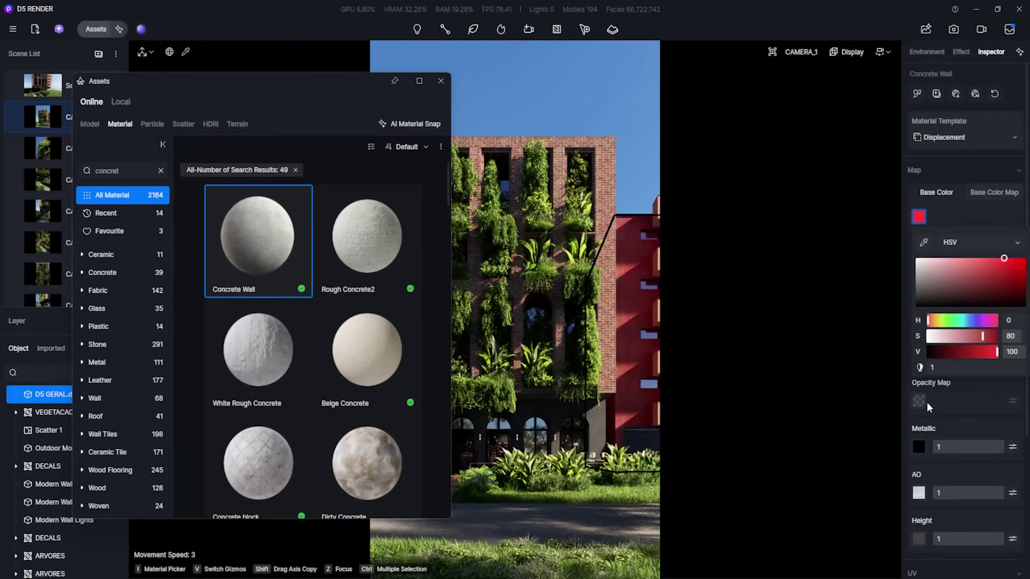
click(968, 231)
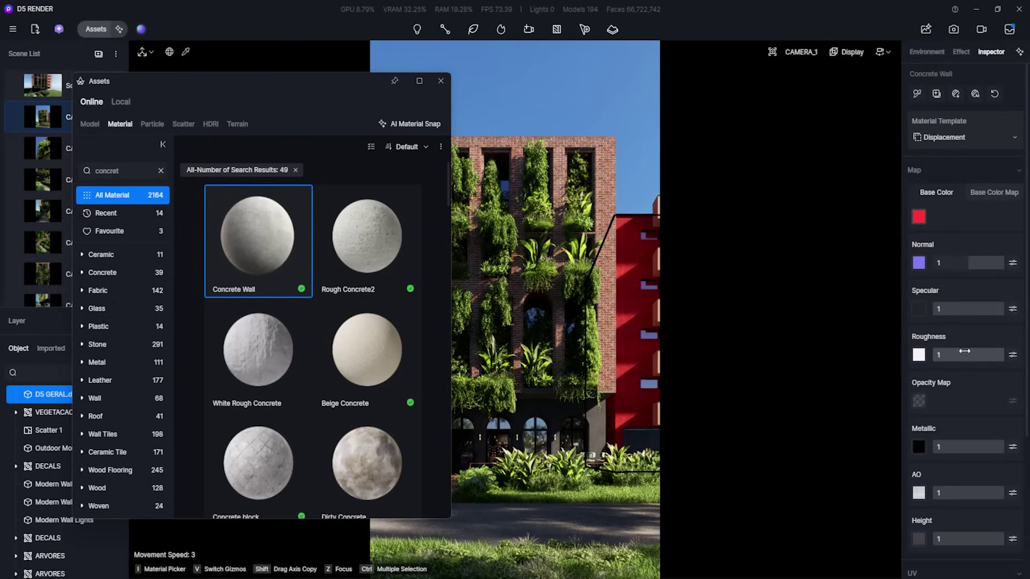
drag(926, 360, 913, 361)
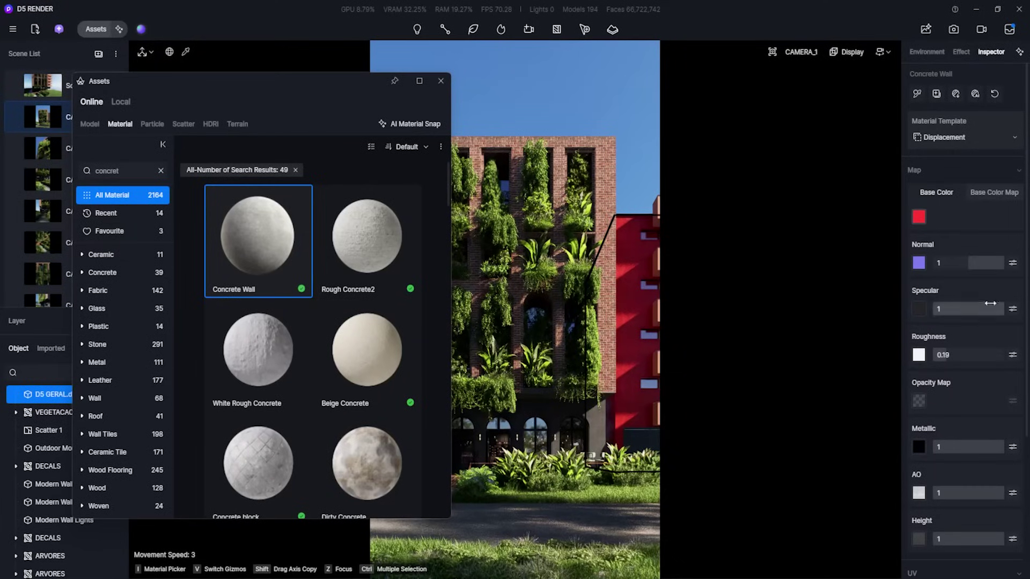
click(919, 218)
drag(936, 280, 903, 246)
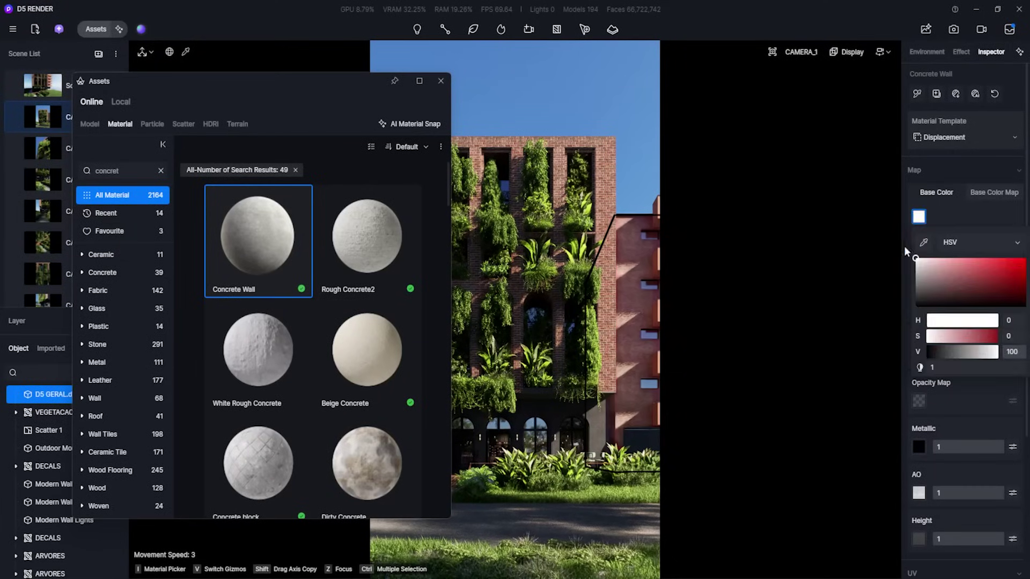
click(959, 215)
scroll(969, 431, down, 2)
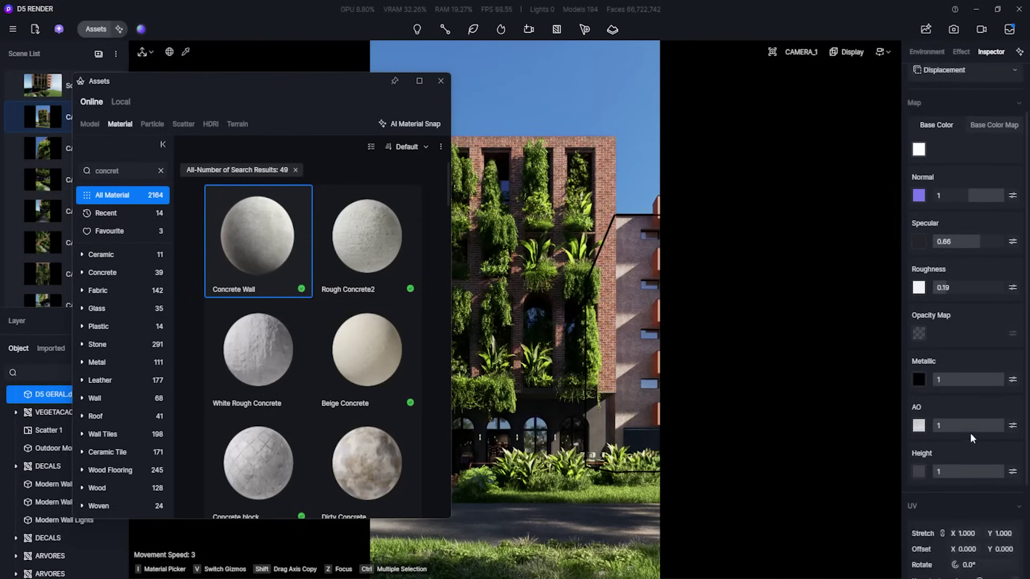
scroll(924, 546, down, 2)
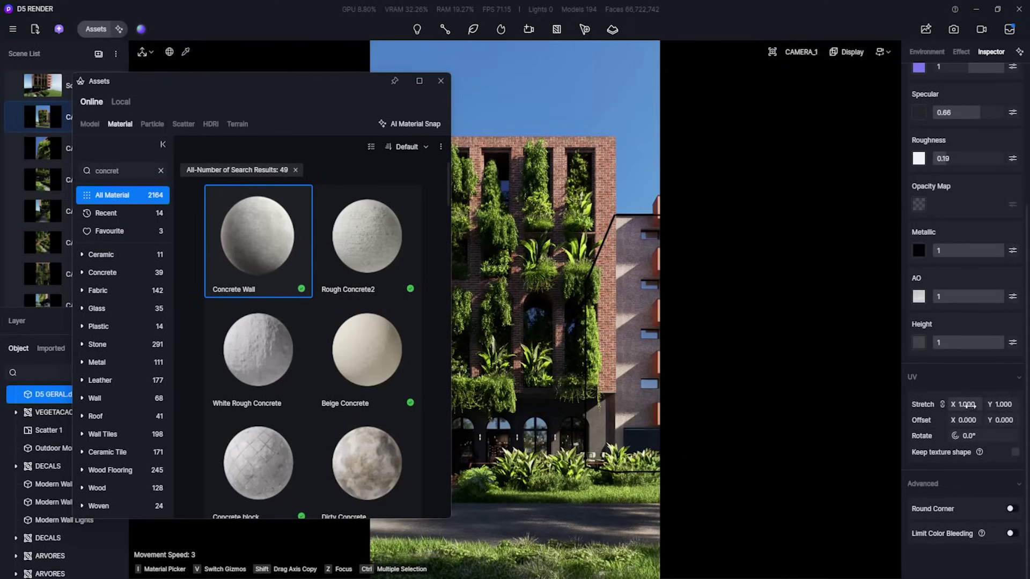
mouse_move(965, 405)
mouse_down()
mouse_move(954, 404)
mouse_move(982, 404)
mouse_up()
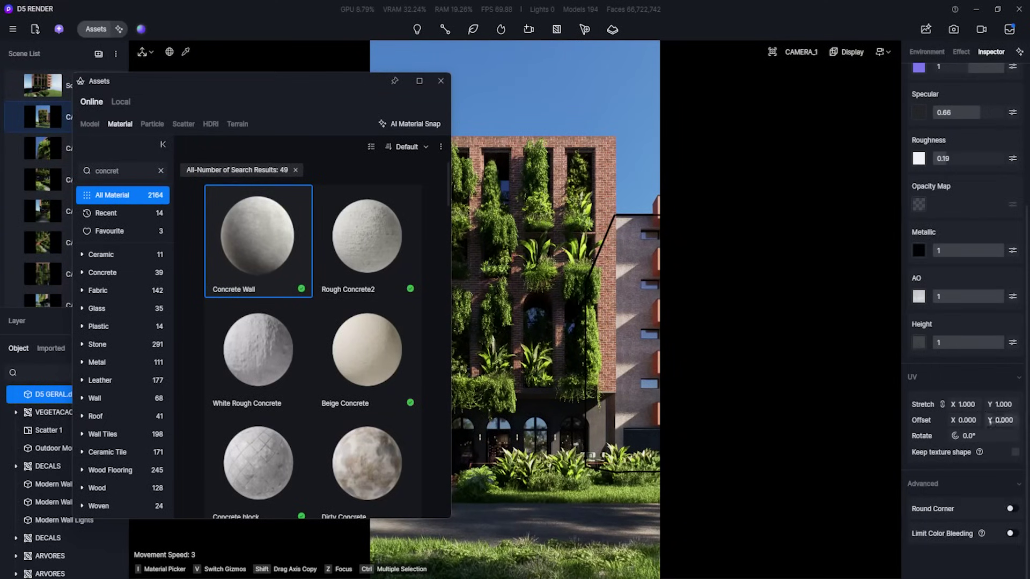
Maximize the asset library and switch to the Particle section
scroll(988, 439, up, 3)
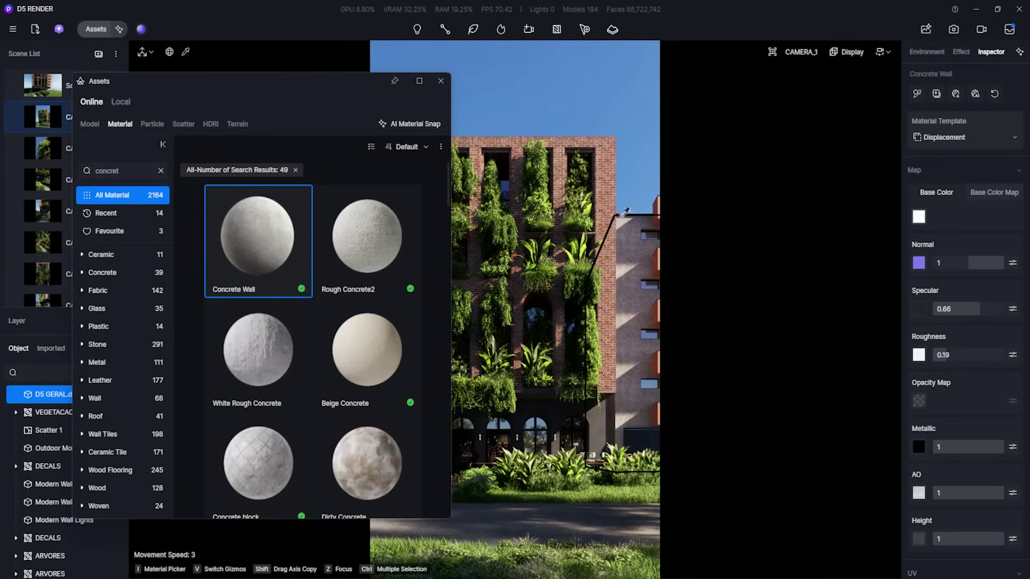
click(419, 81)
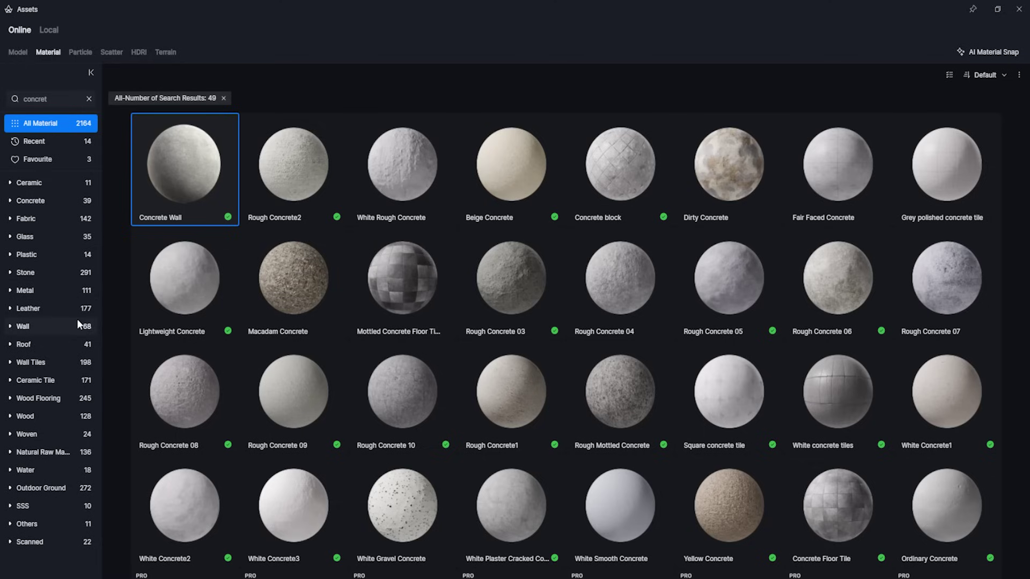
click(80, 53)
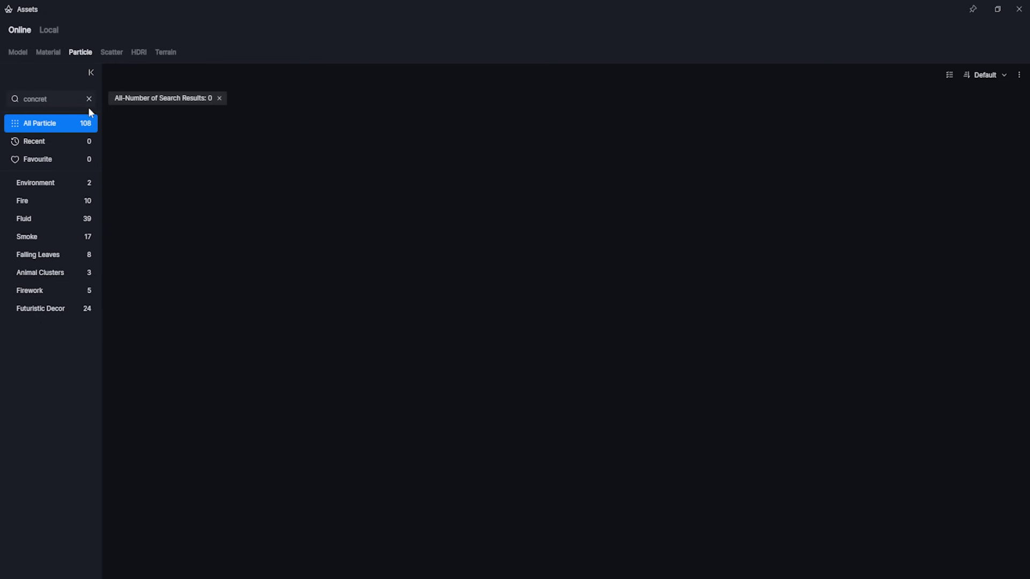
Clear the 'concret' search, scroll the Particle grid, and open the Scatter presets
click(88, 100)
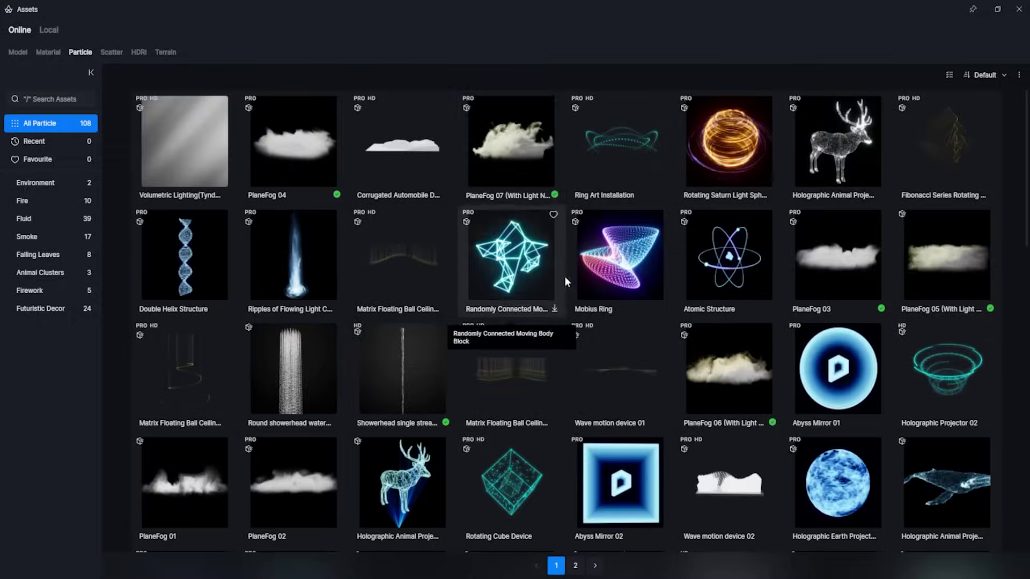
scroll(571, 266, down, 1)
scroll(573, 271, down, 2)
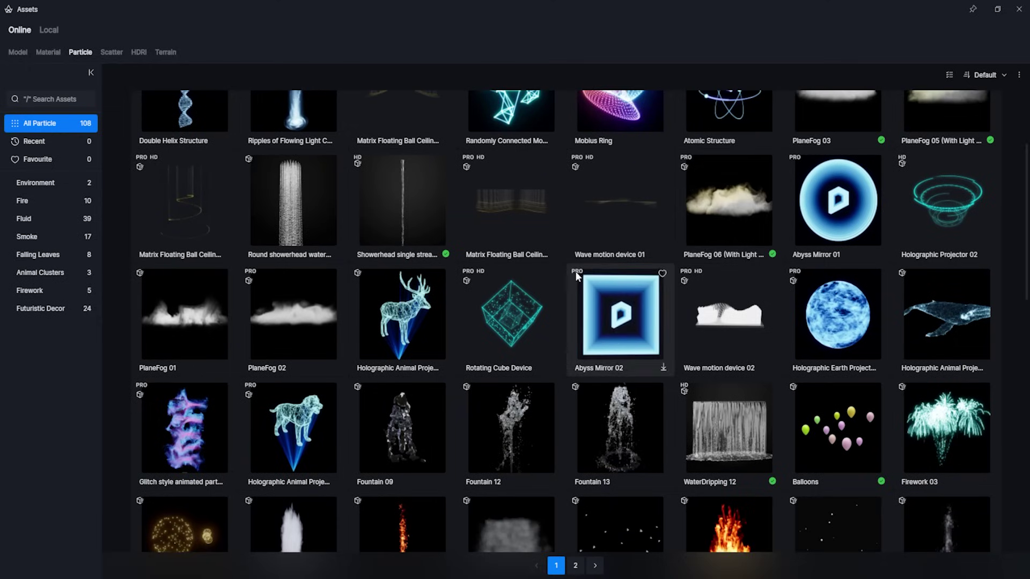
scroll(746, 213, down, 2)
scroll(751, 214, down, 1)
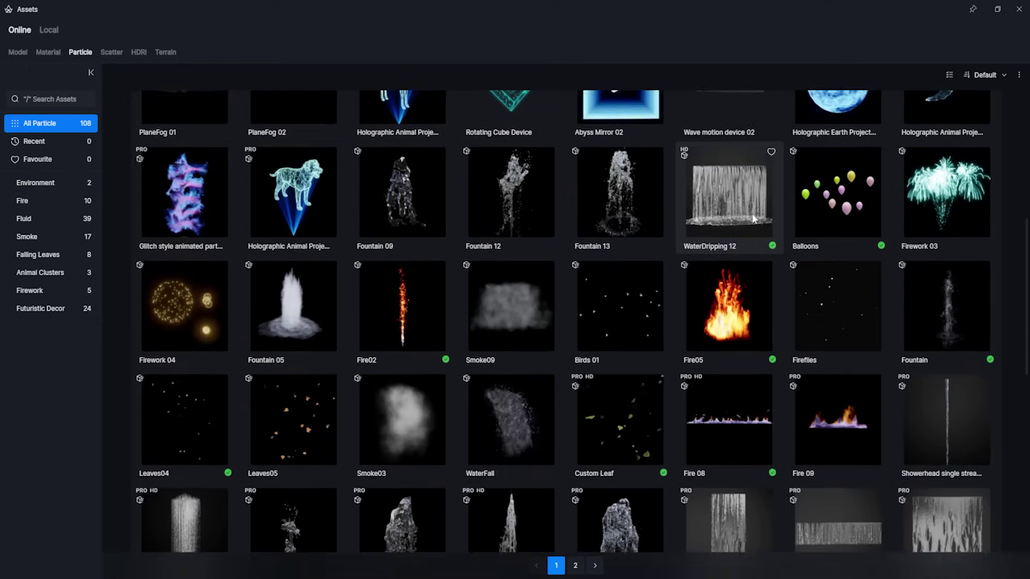
scroll(765, 247, down, 2)
scroll(765, 250, down, 2)
scroll(768, 253, down, 3)
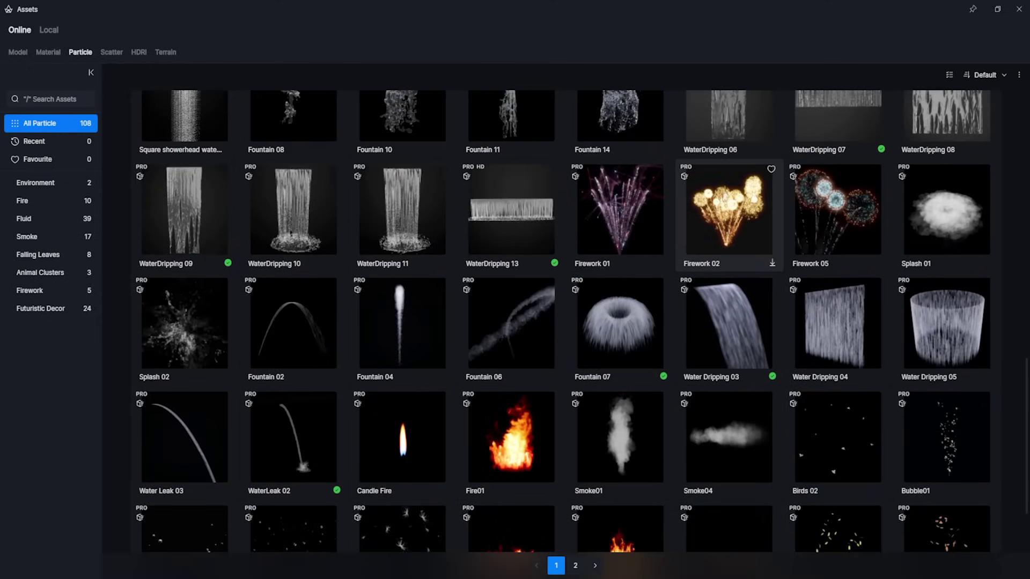
scroll(531, 232, down, 2)
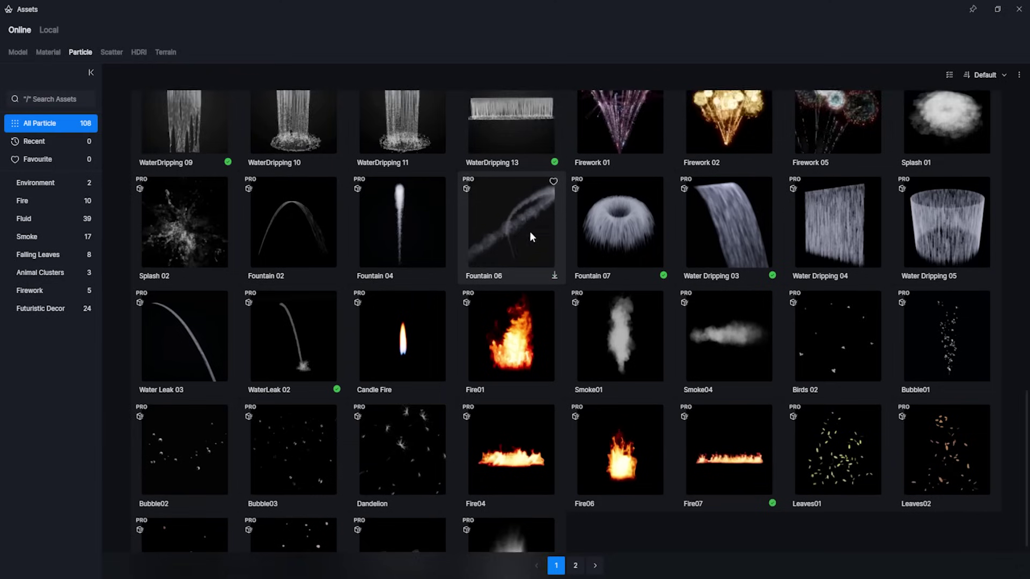
scroll(581, 294, down, 1)
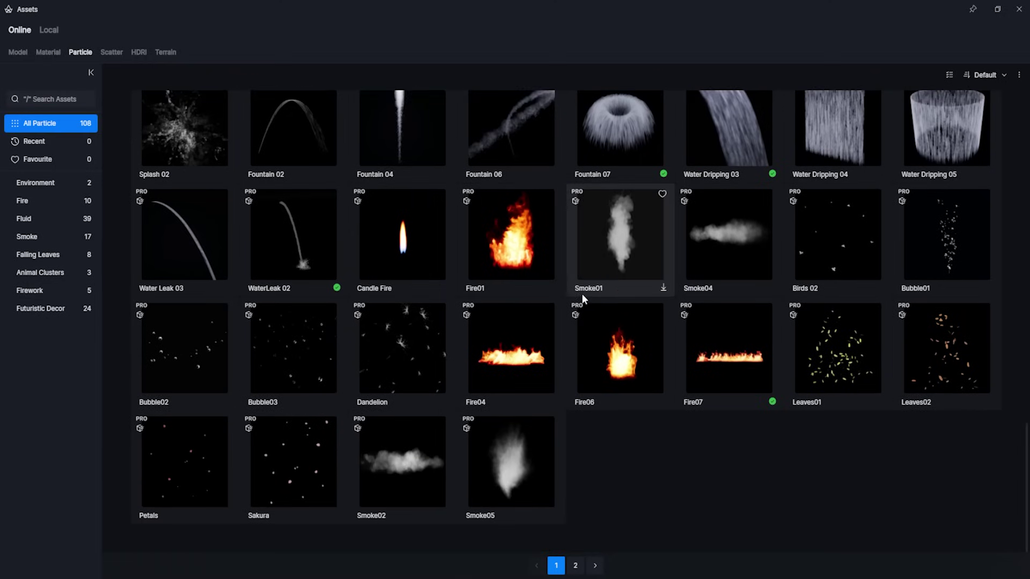
scroll(594, 320, up, 3)
scroll(597, 323, up, 3)
scroll(598, 324, up, 3)
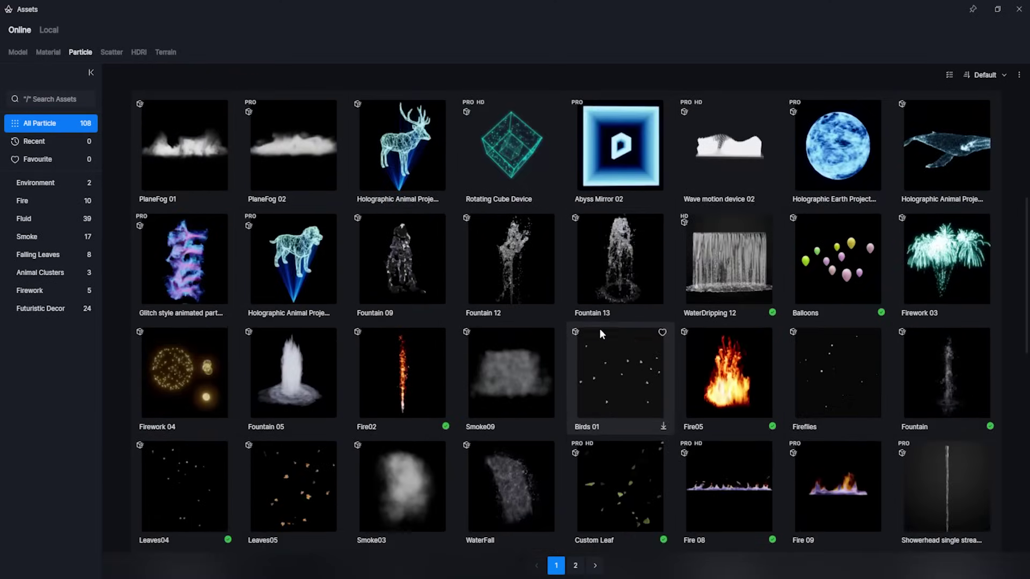
scroll(600, 329, up, 1)
scroll(601, 314, up, 1)
click(111, 52)
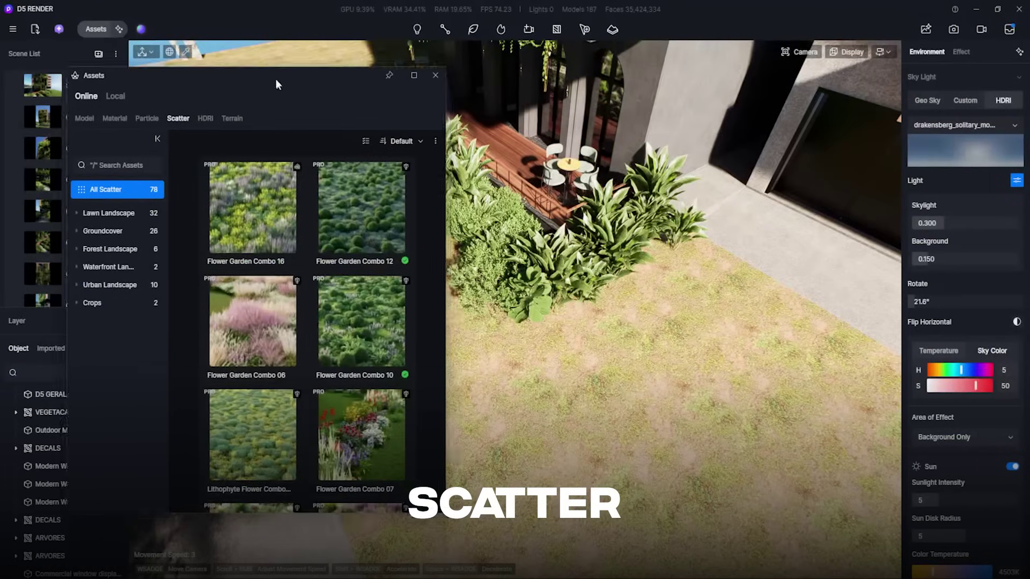
Download Flower Garden Combo 08 and create a scatter area on the ground beside the deck
drag(276, 85, 228, 62)
scroll(245, 278, down, 2)
scroll(244, 278, down, 2)
scroll(218, 344, down, 2)
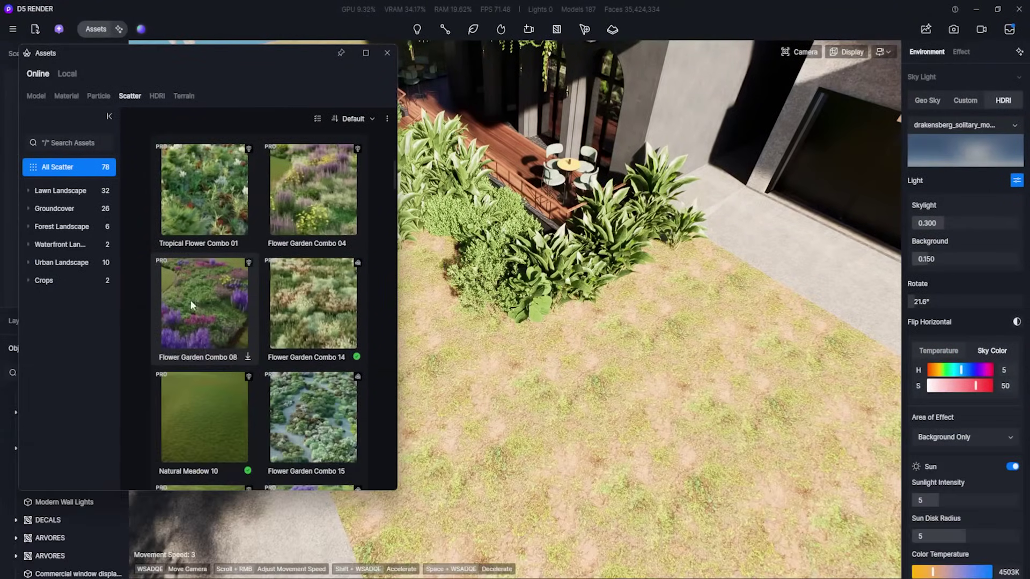
click(213, 343)
click(204, 306)
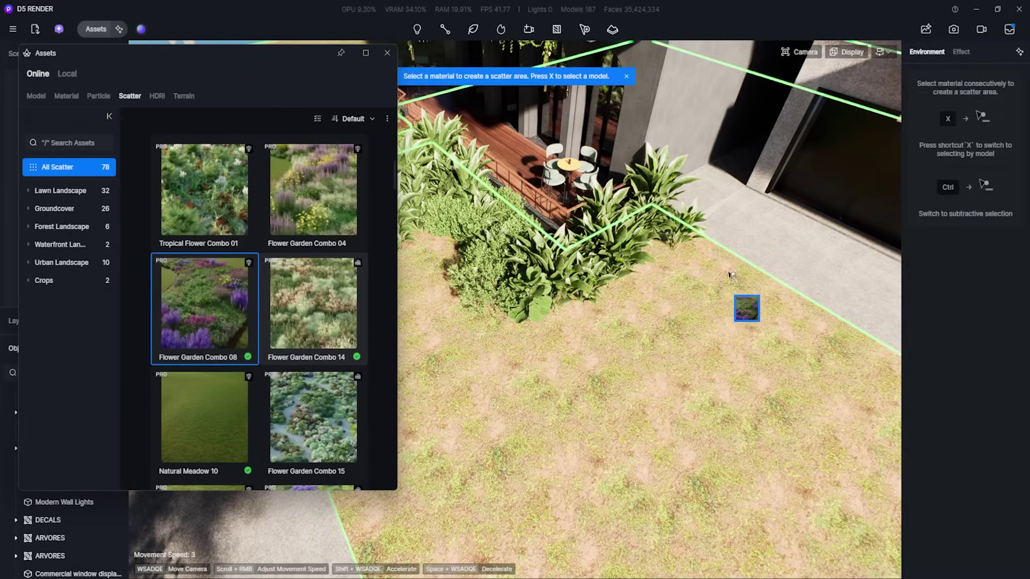
scroll(733, 343, up, 2)
click(734, 352)
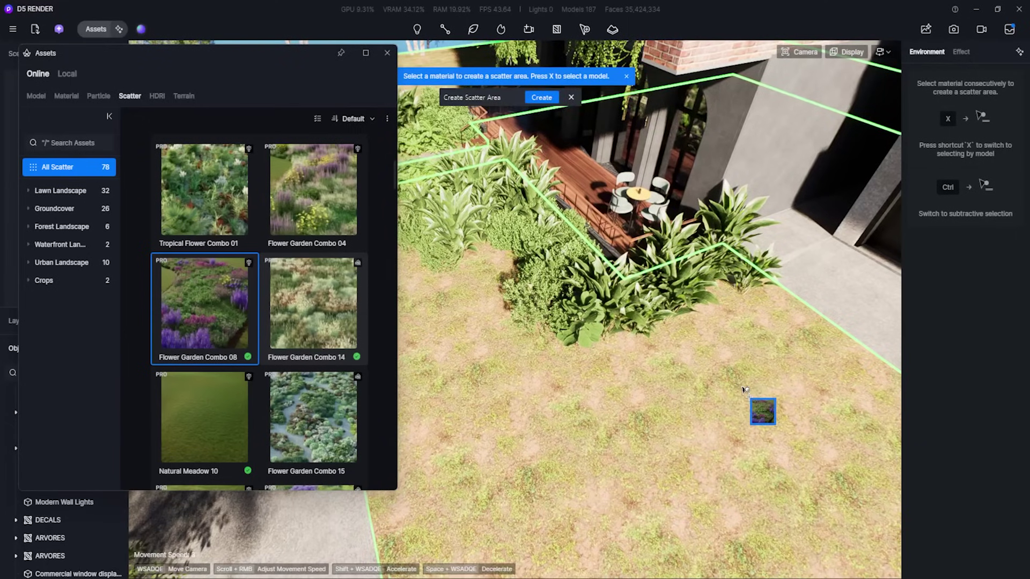
click(542, 98)
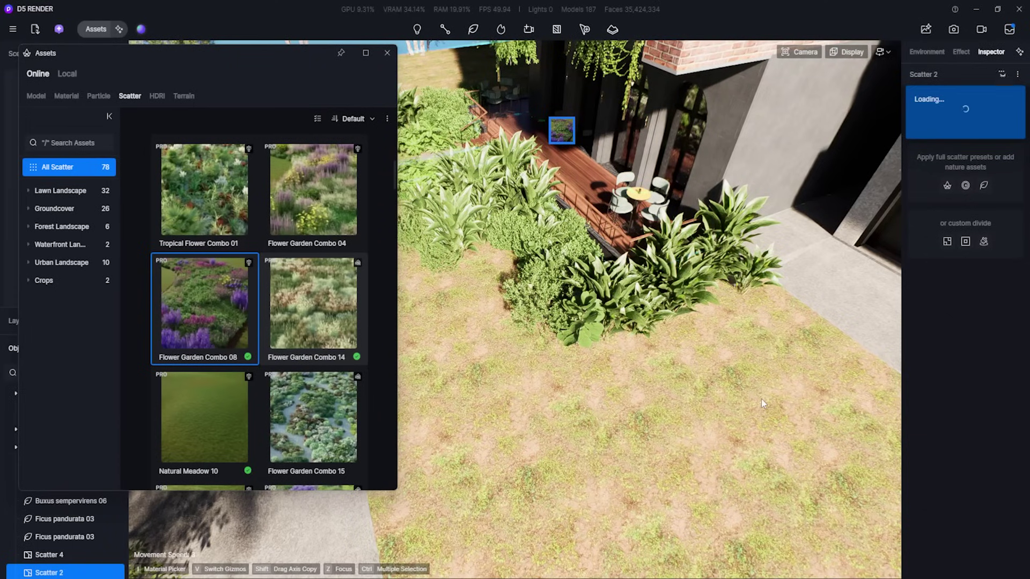
click(387, 53)
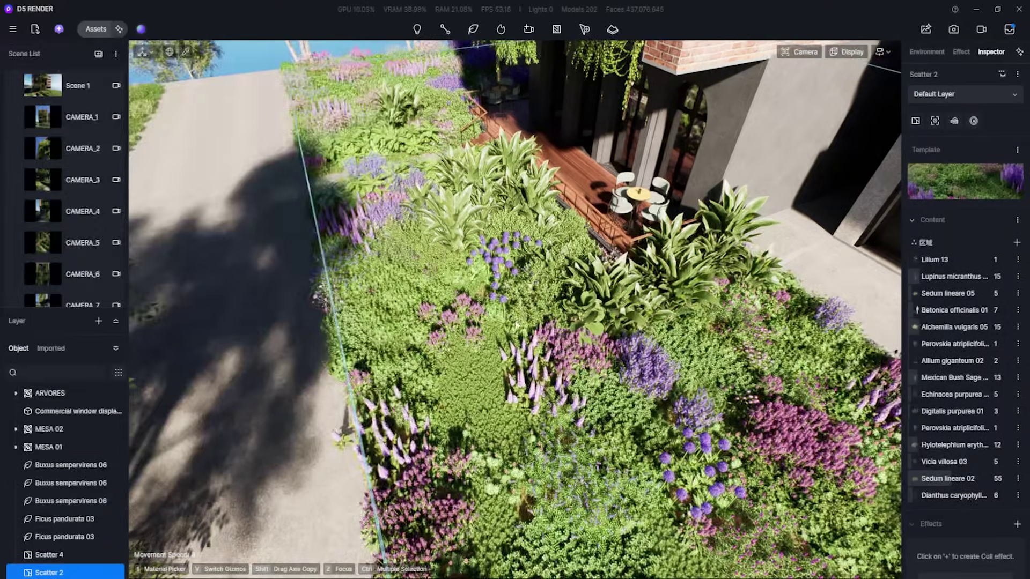
Fly over the flower bed, then view the building from CAMERA_1 in two-point perspective
key(w)
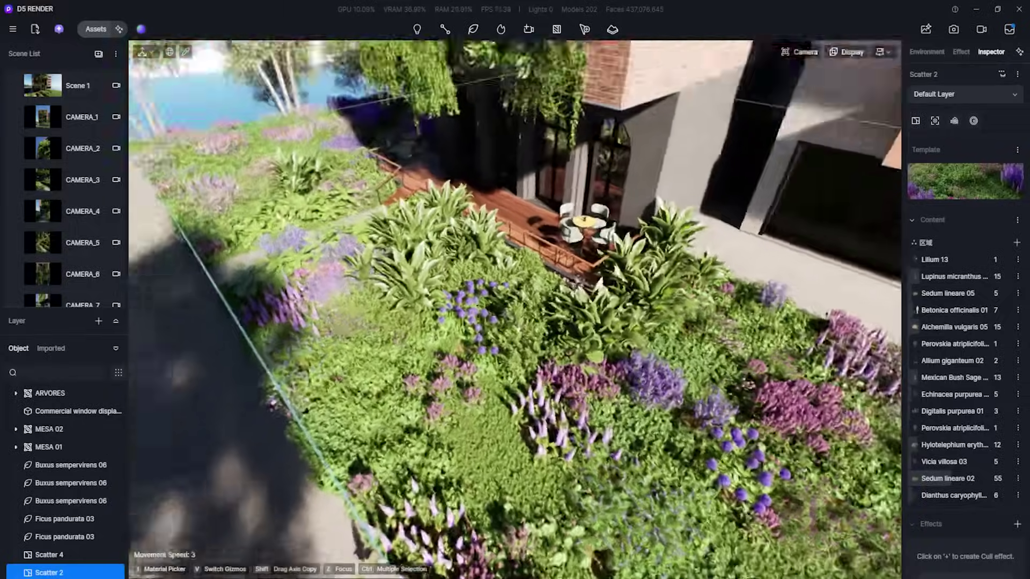
key(w)
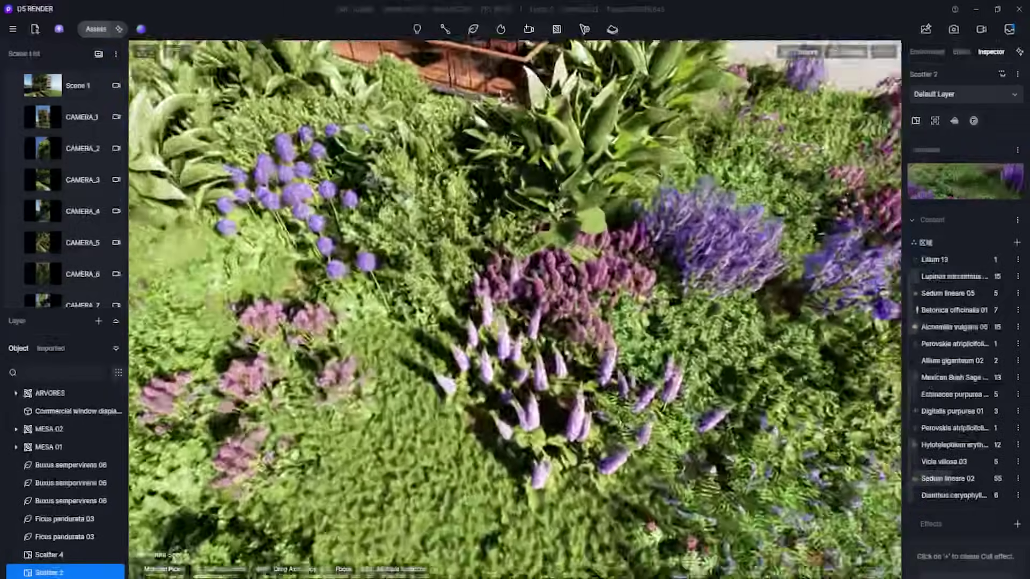
key(s)
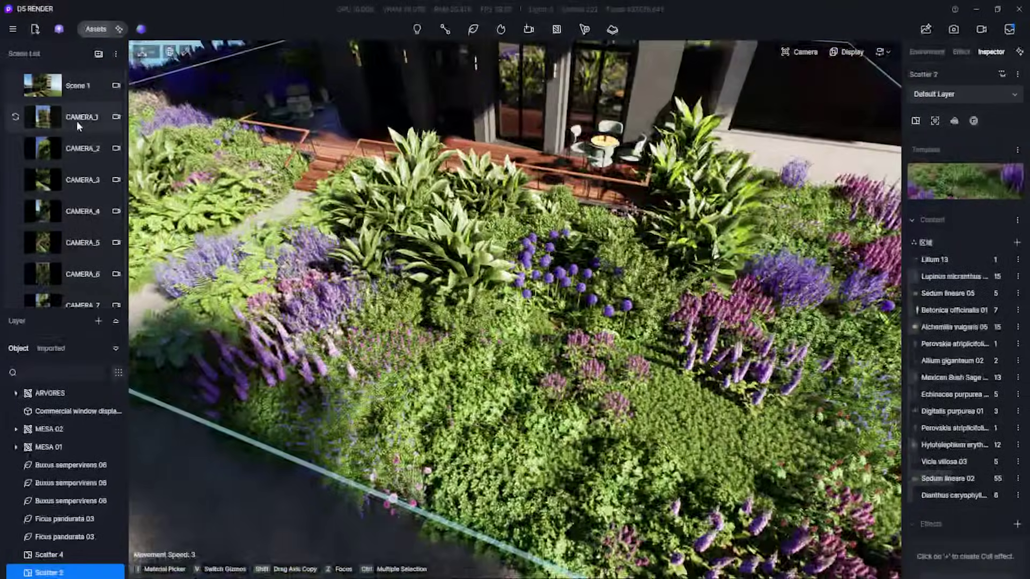
click(76, 120)
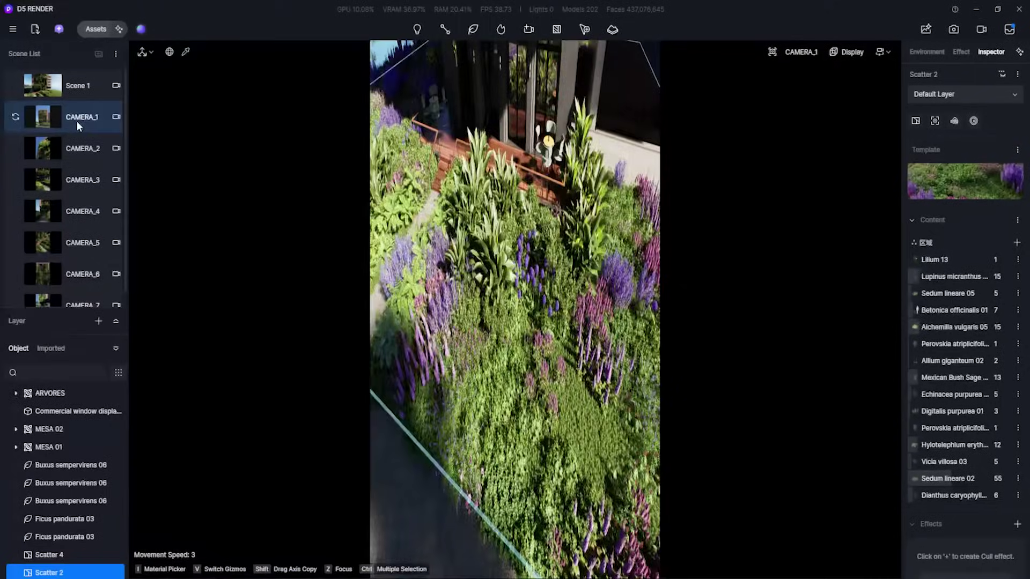
key(F8)
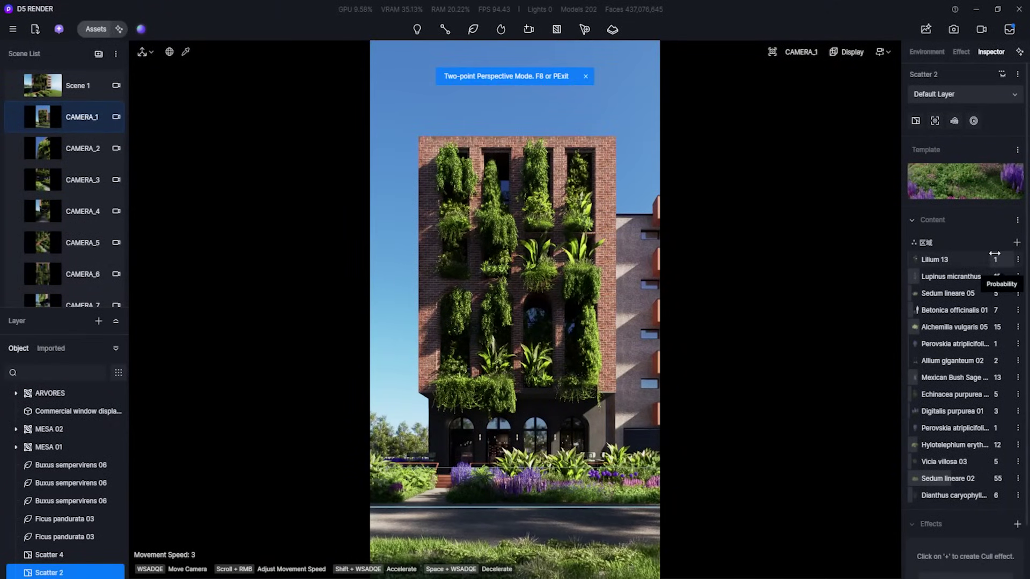
Lower Scatter 2's density to 1000pt/100m² and reselect the scatter
click(926, 243)
click(804, 283)
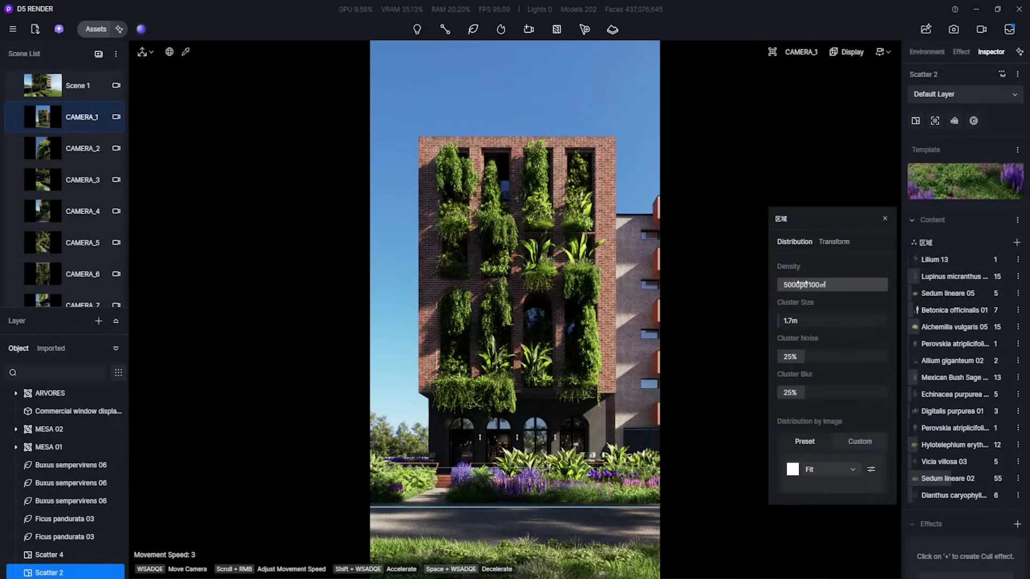
text(1000)
key(Return)
click(614, 503)
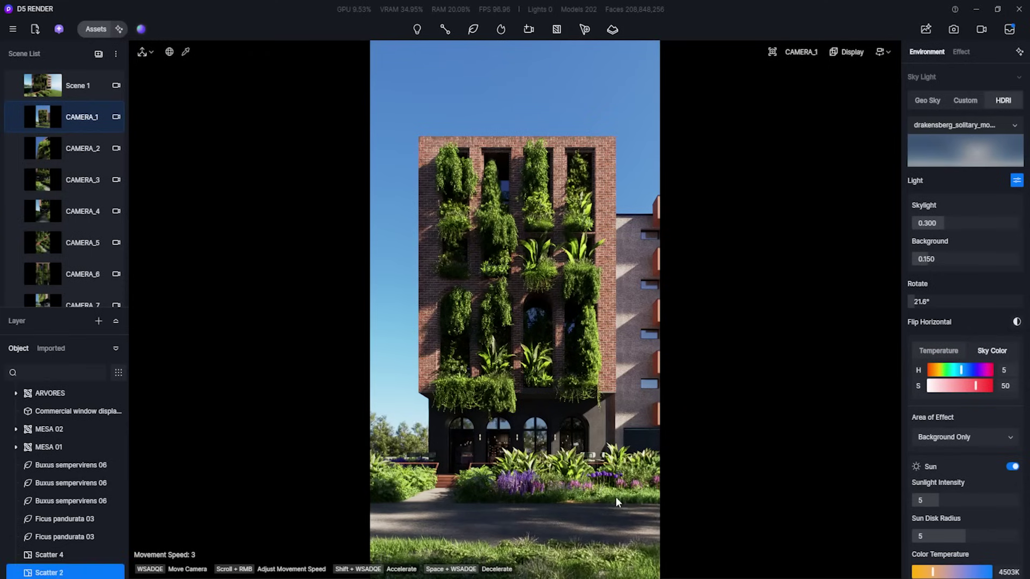
click(615, 496)
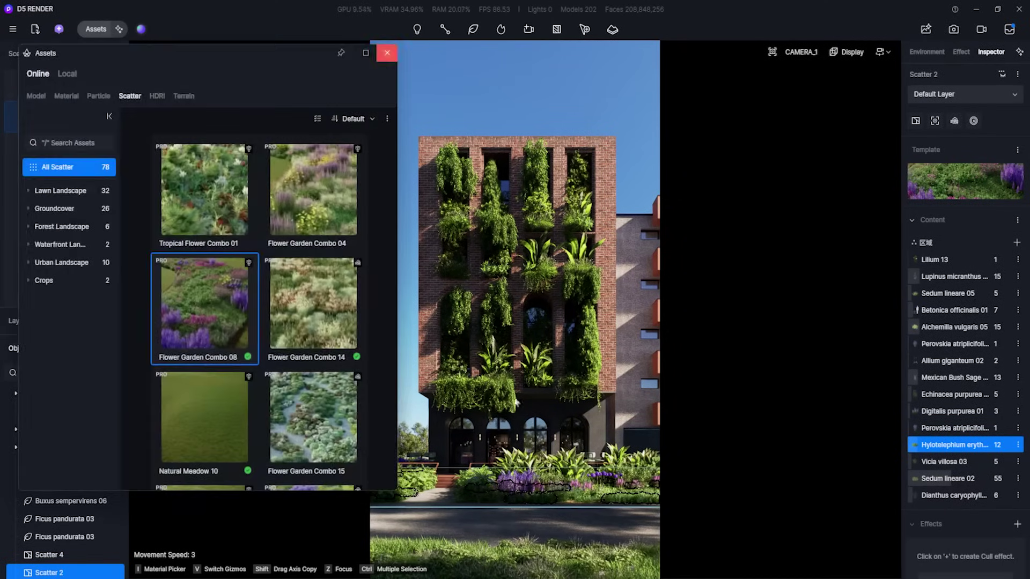
Maximize the asset library, scroll the lawn and garden scatter presets, then show HDRI skies
click(372, 50)
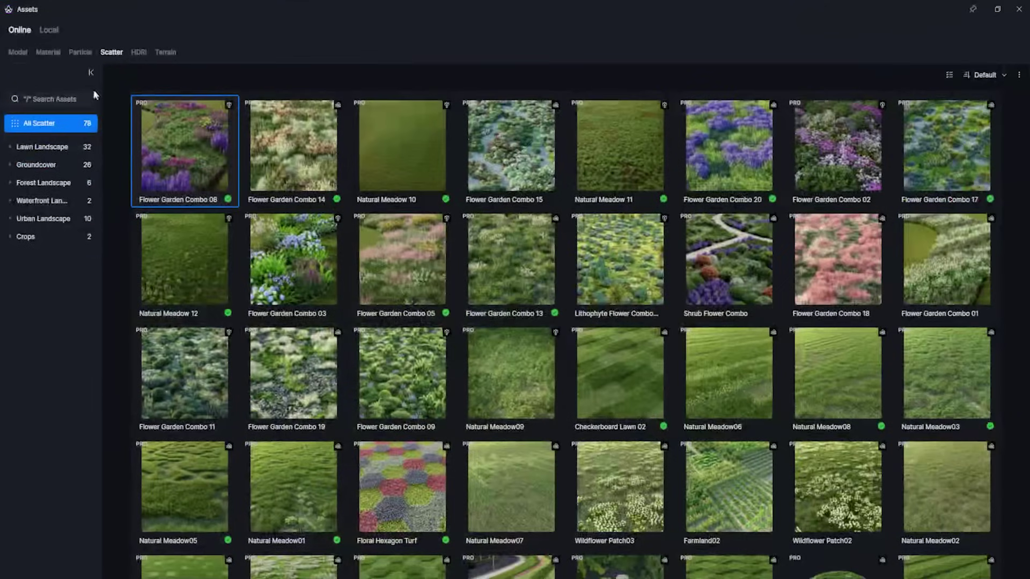
scroll(413, 246, down, 5)
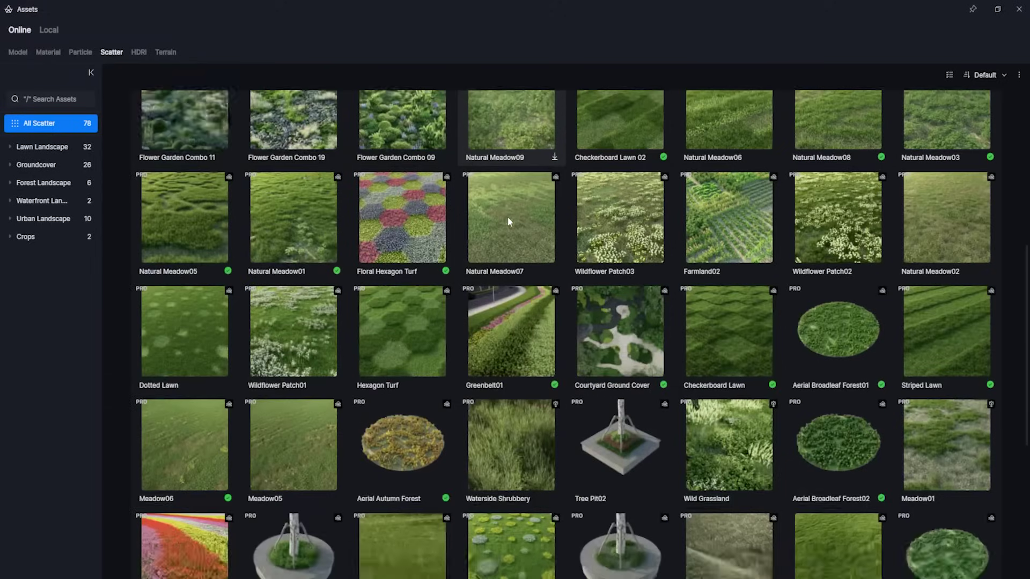
scroll(407, 338, up, 1)
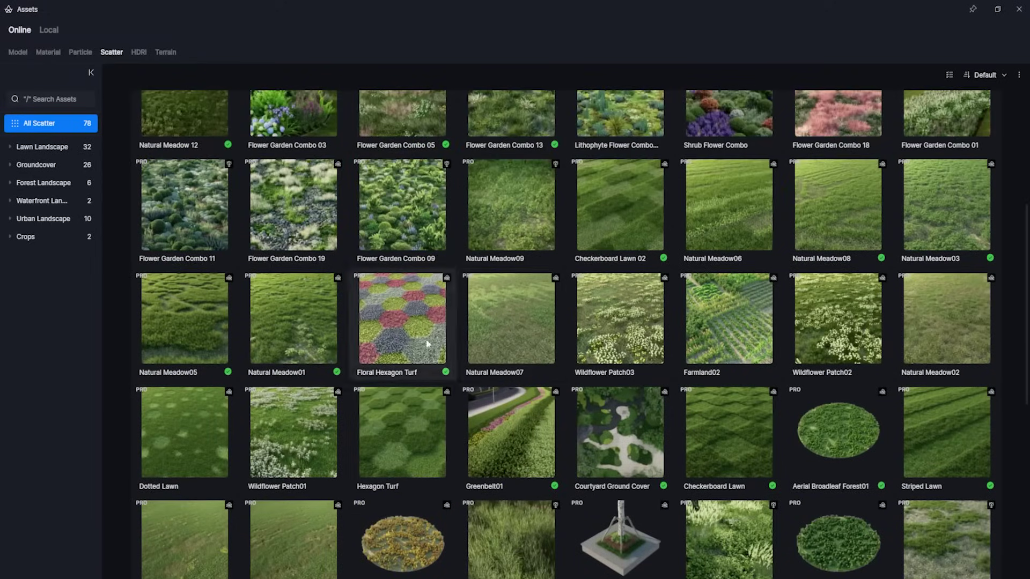
scroll(600, 194, up, 3)
scroll(537, 306, down, 1)
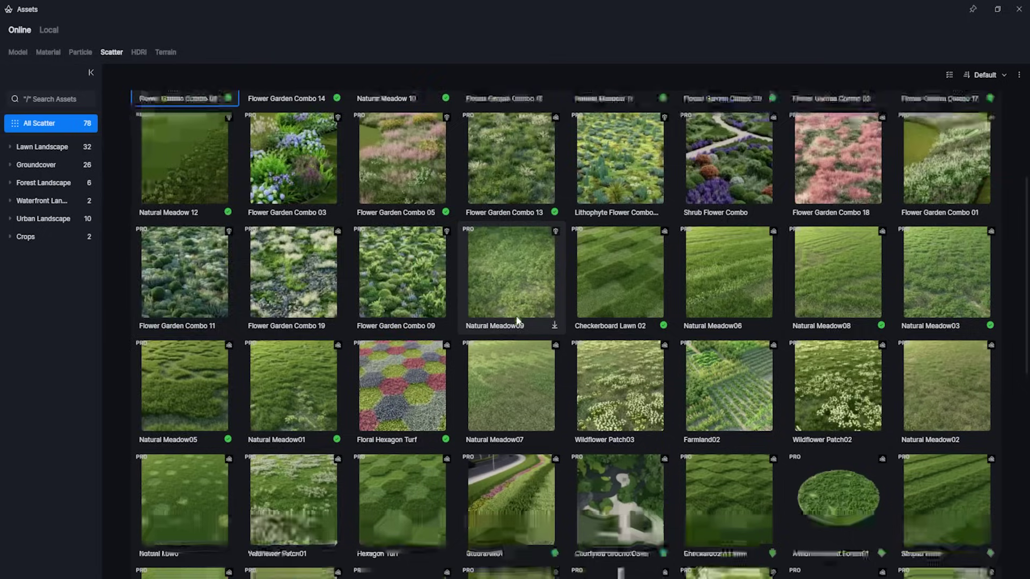
scroll(528, 322, down, 4)
scroll(863, 381, down, 2)
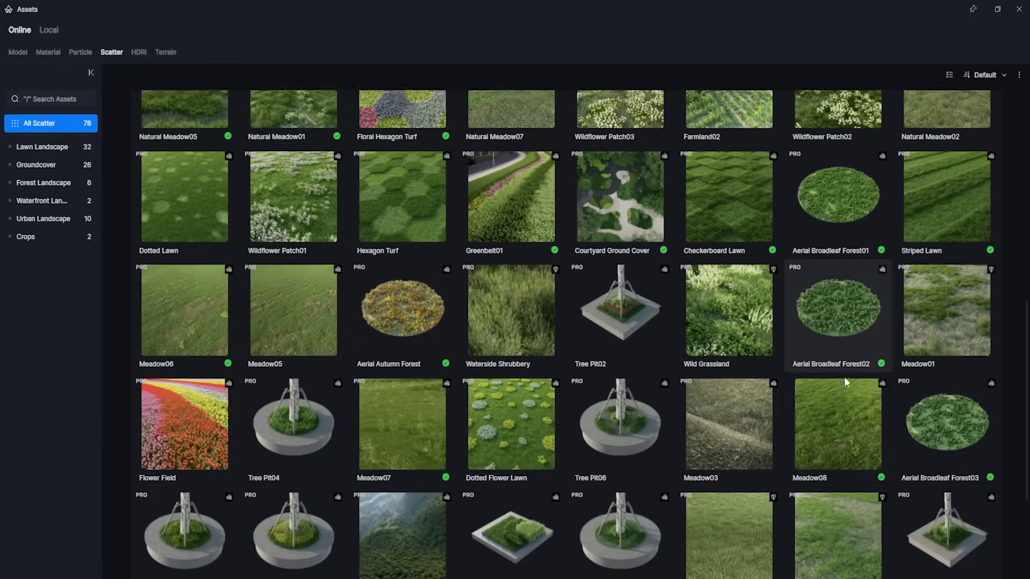
scroll(841, 269, down, 2)
scroll(415, 395, down, 1)
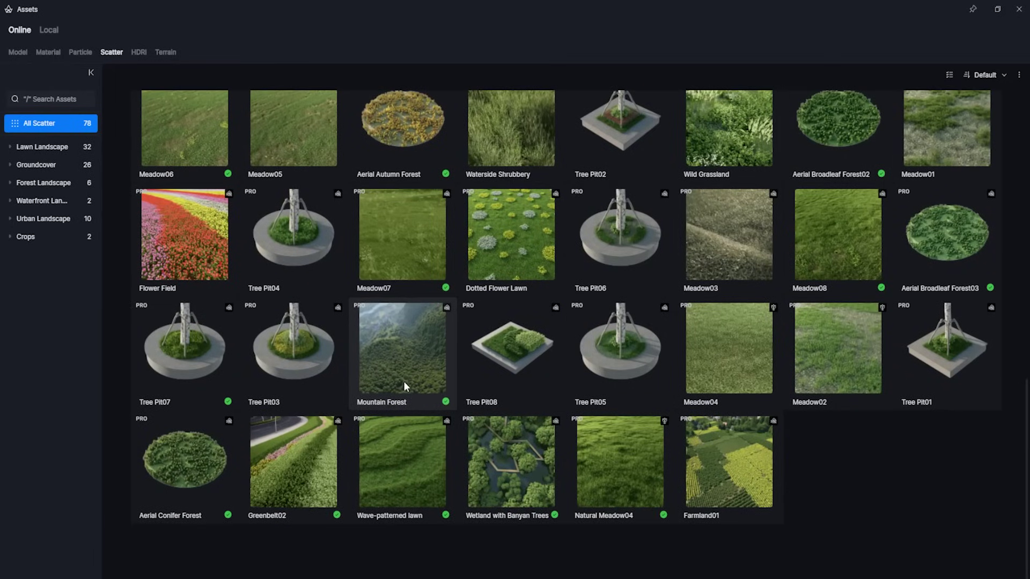
scroll(403, 381, up, 4)
scroll(404, 381, up, 4)
scroll(403, 380, up, 3)
scroll(364, 328, up, 2)
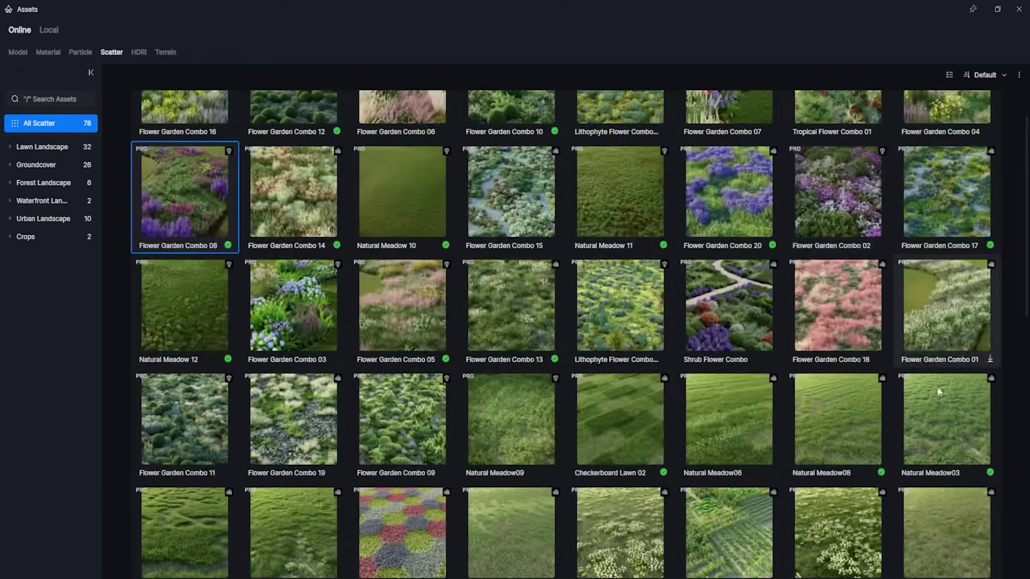
scroll(554, 401, up, 1)
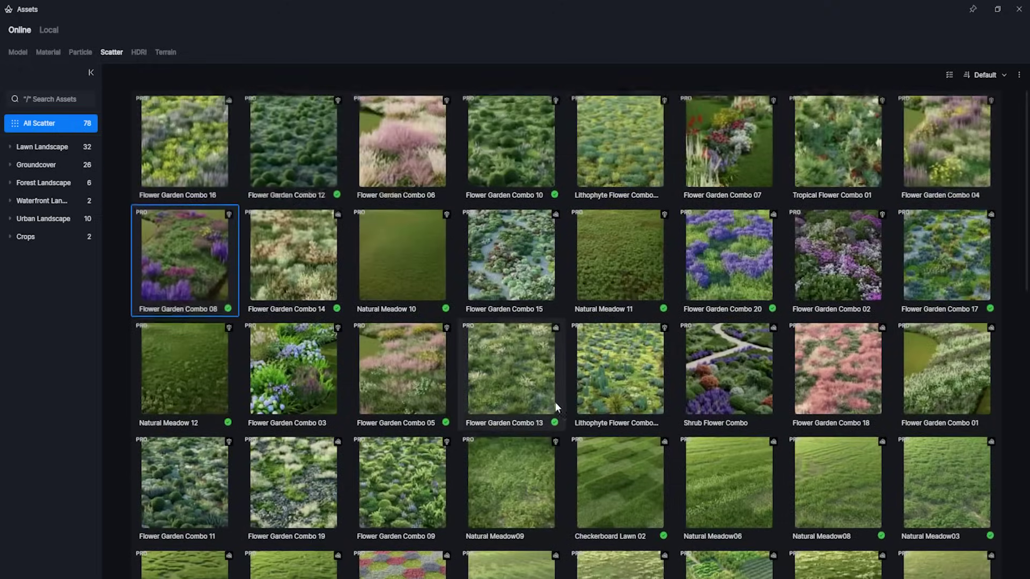
click(140, 53)
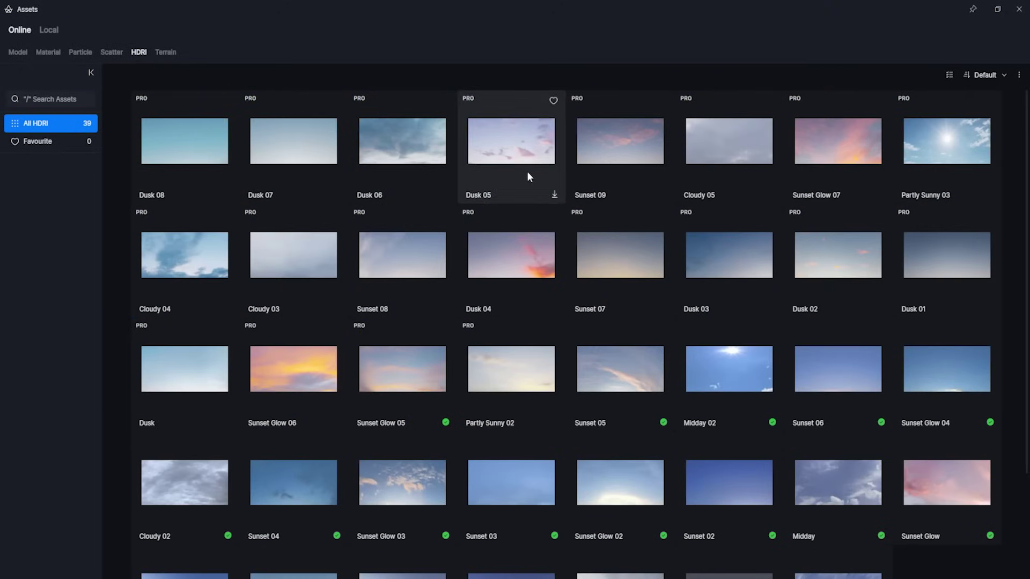
Restore the library to a panel and rotate the HDRI sky to 244.9°
scroll(613, 375, down, 1)
scroll(614, 368, up, 1)
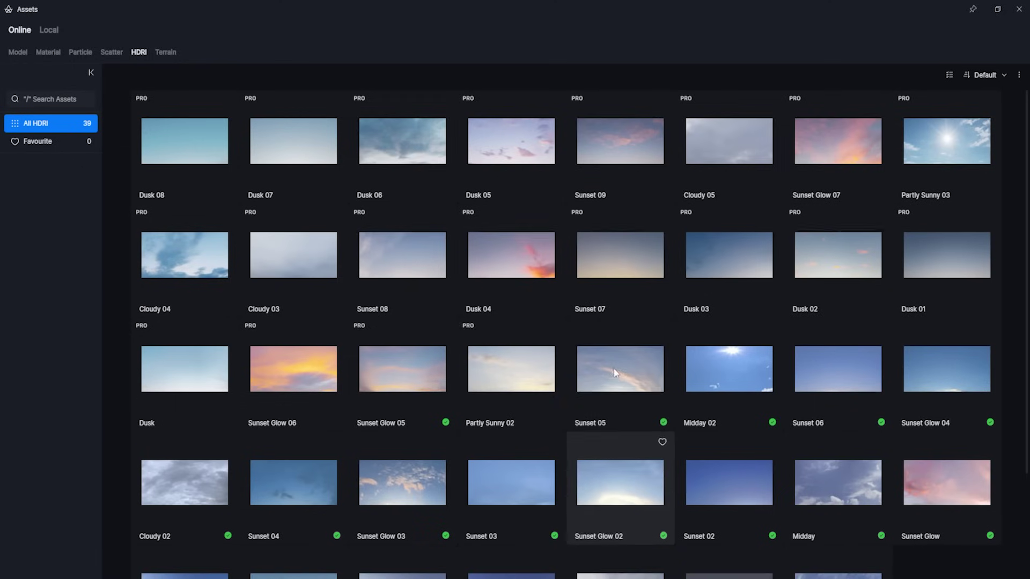
click(997, 9)
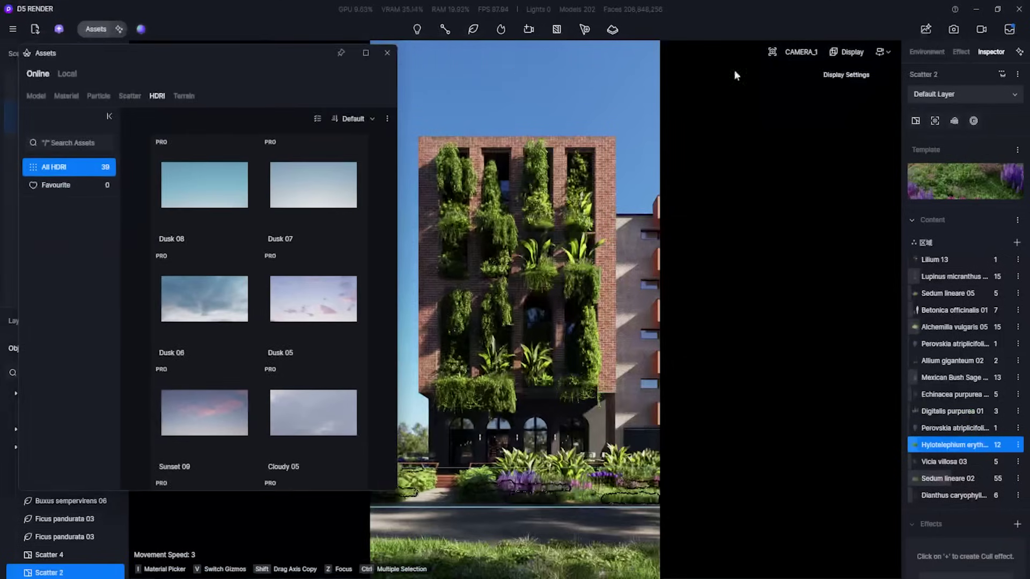
click(926, 52)
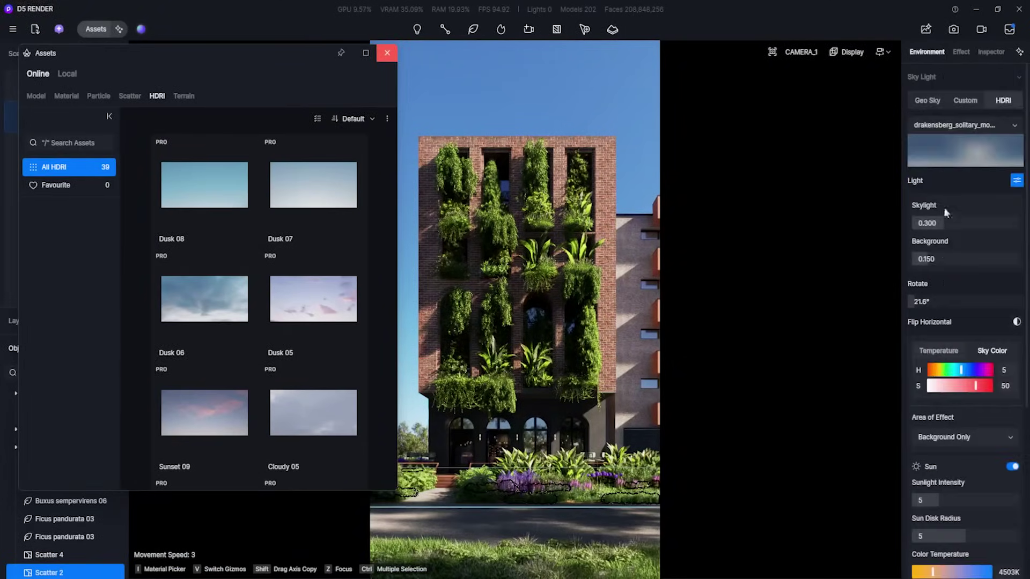
drag(930, 303, 1005, 293)
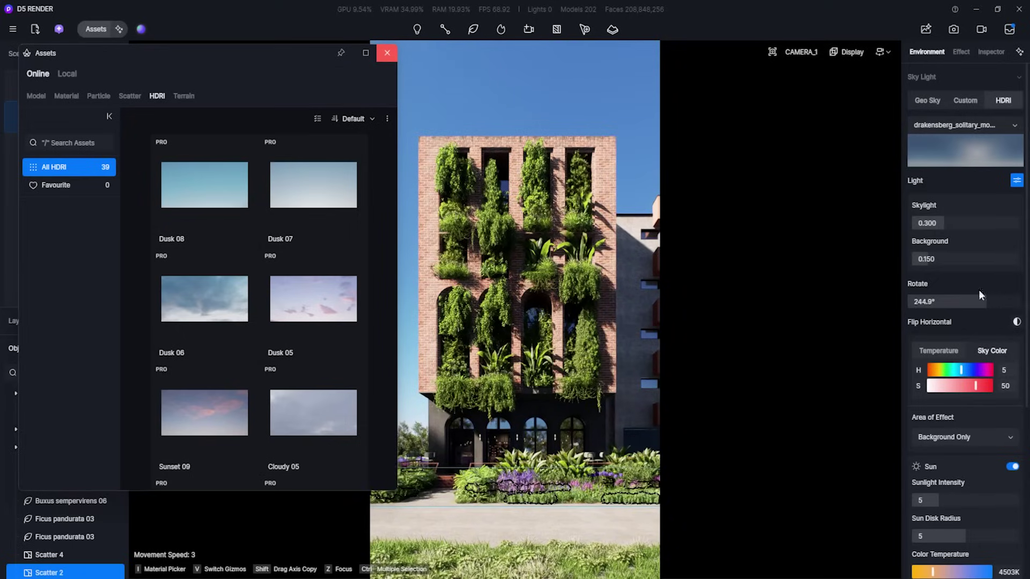
Maximize the library, browse the Terrain assets, then close the library
double_click(300, 54)
click(160, 54)
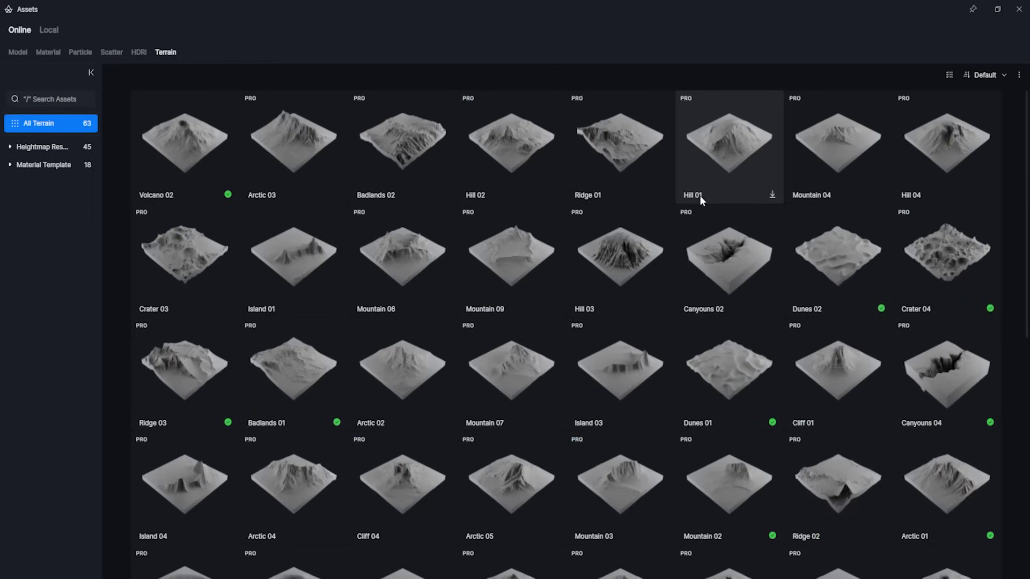
scroll(691, 214, down, 3)
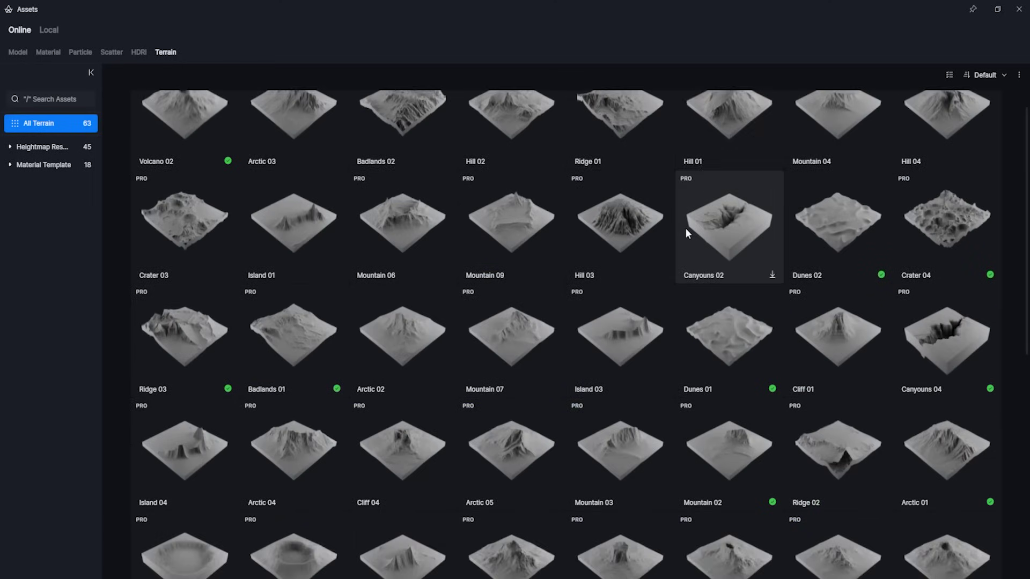
scroll(688, 176, up, 3)
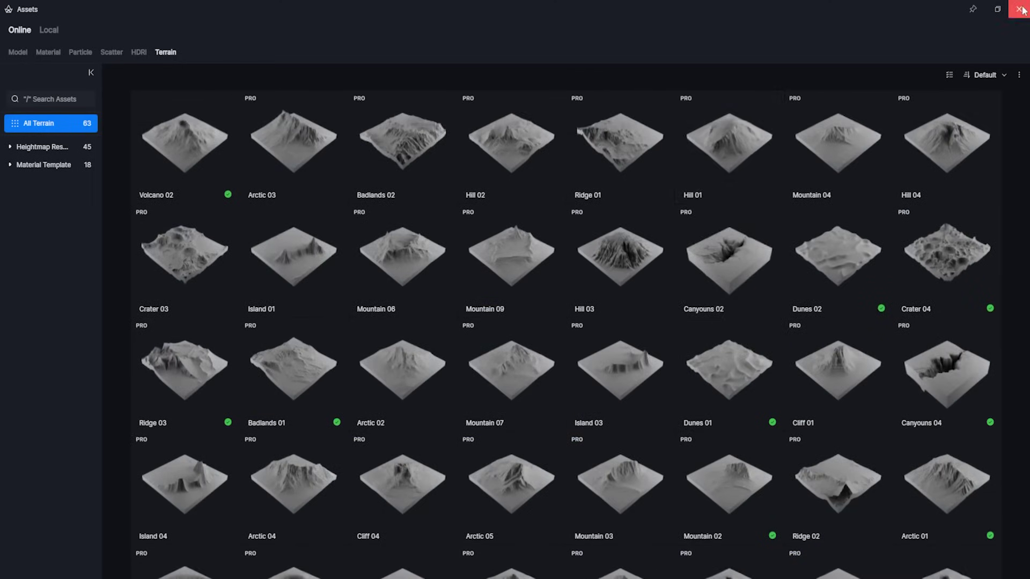
click(1018, 9)
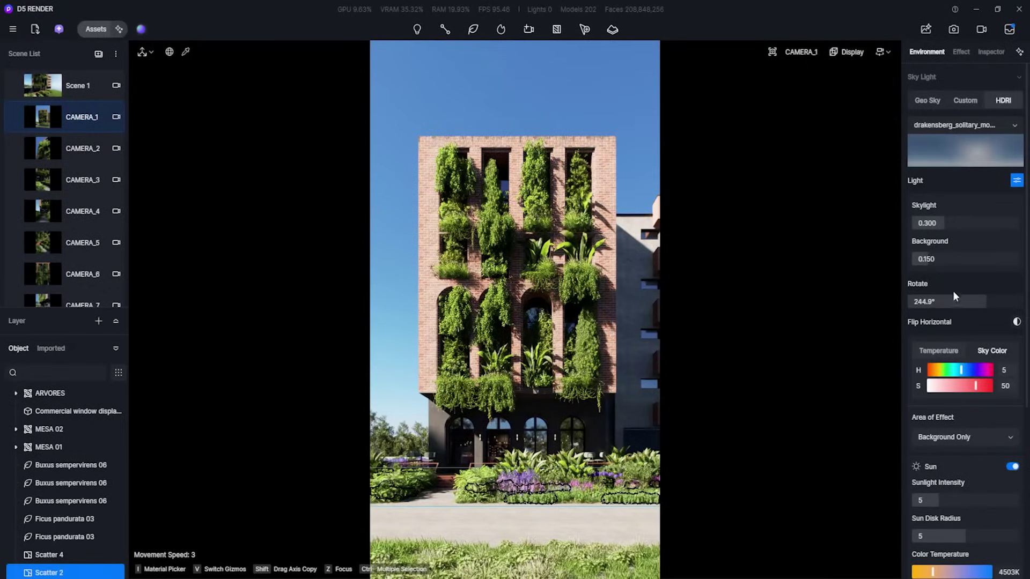
Adjust the HDRI rotation, switch to Scene 1, and fly into the rooftop garden
drag(953, 296, 921, 300)
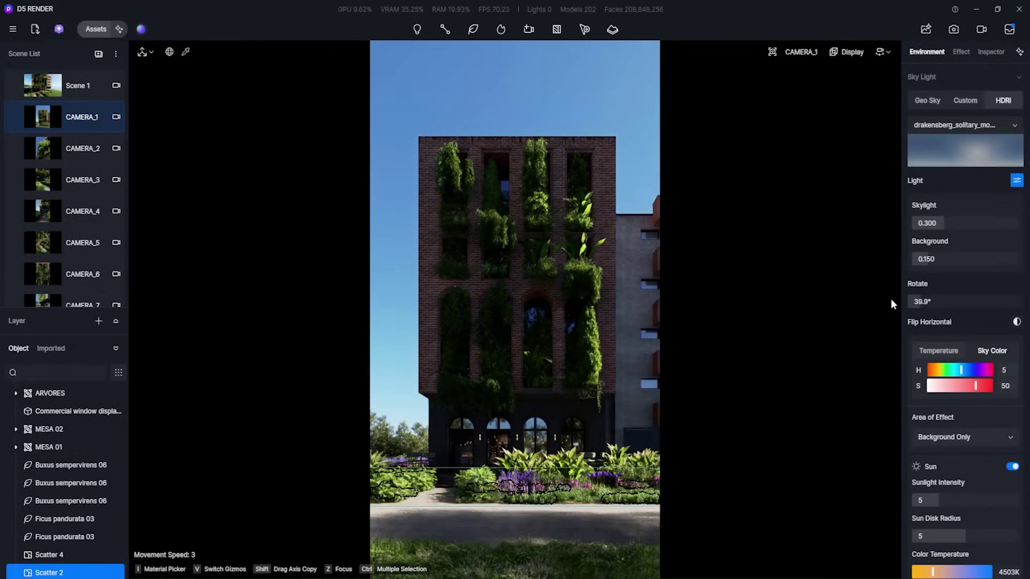
click(77, 92)
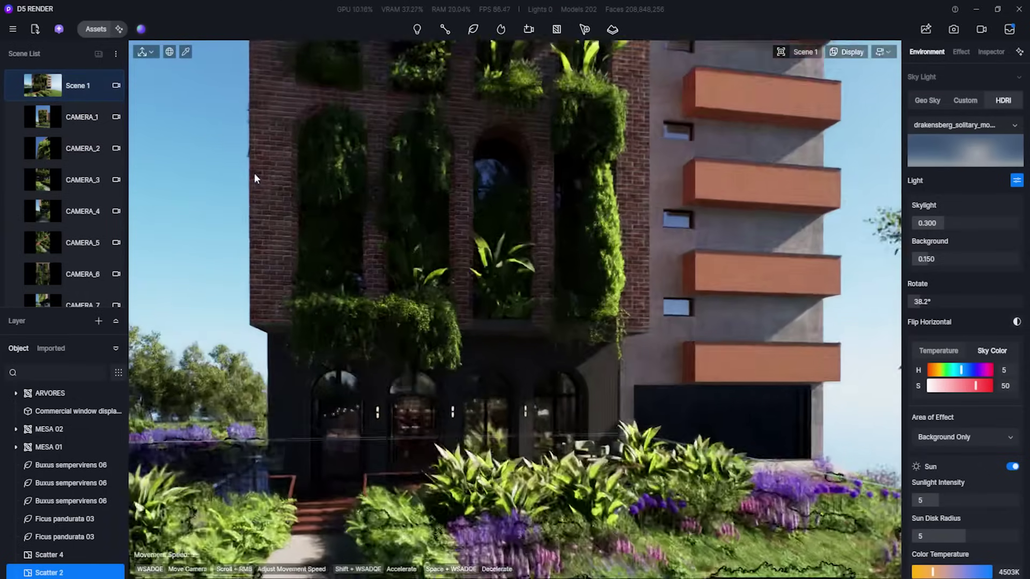
key(w)
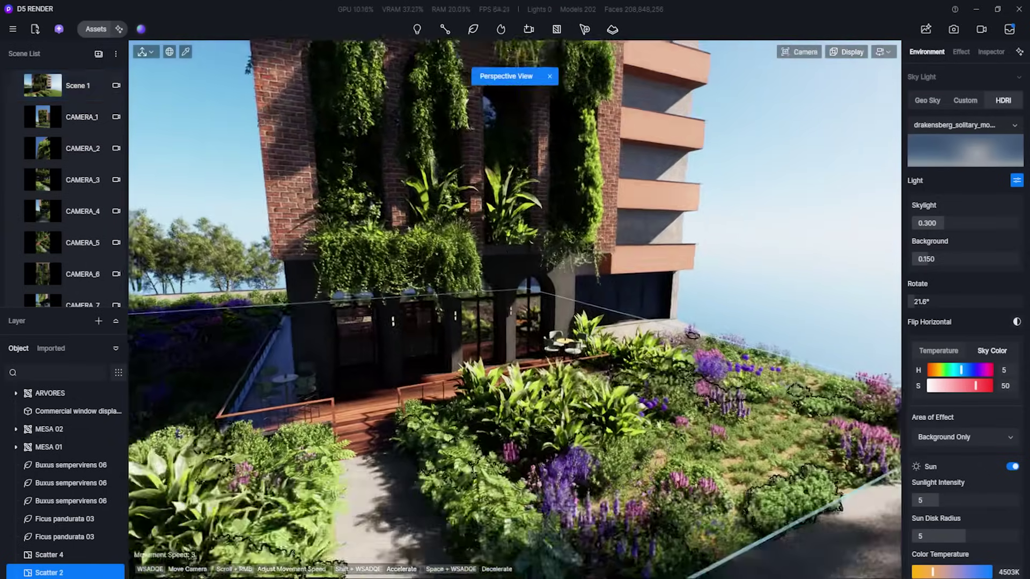
key(s)
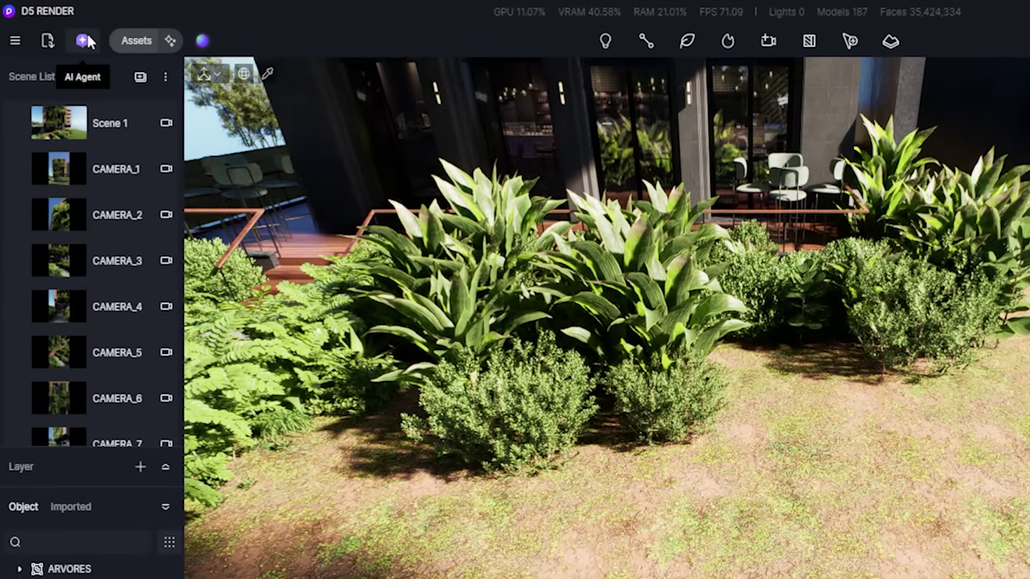
Open the AI Agent, reposition its window, and load the Minimalist Floralless Garden prompt
click(84, 41)
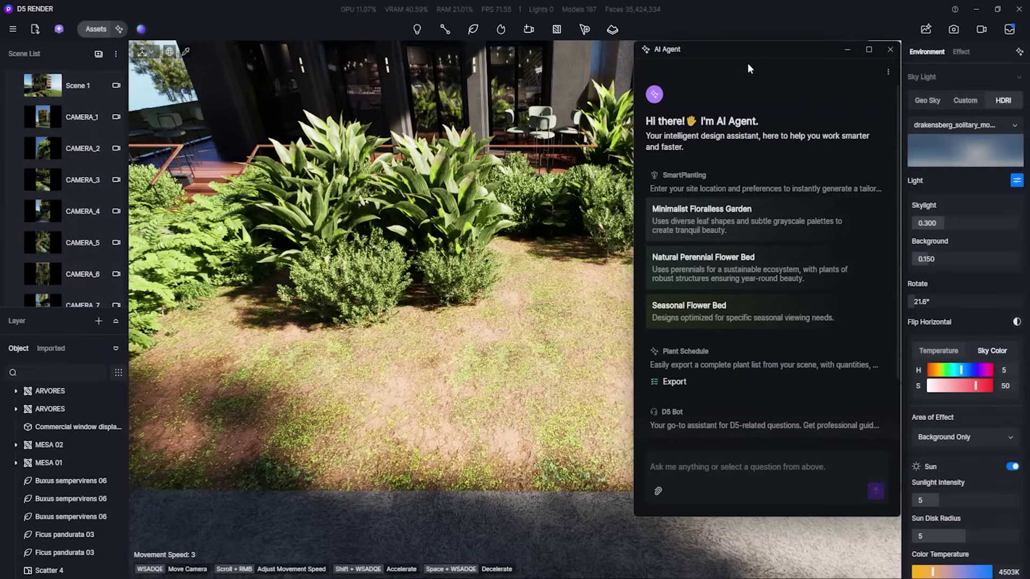
drag(747, 63, 702, 73)
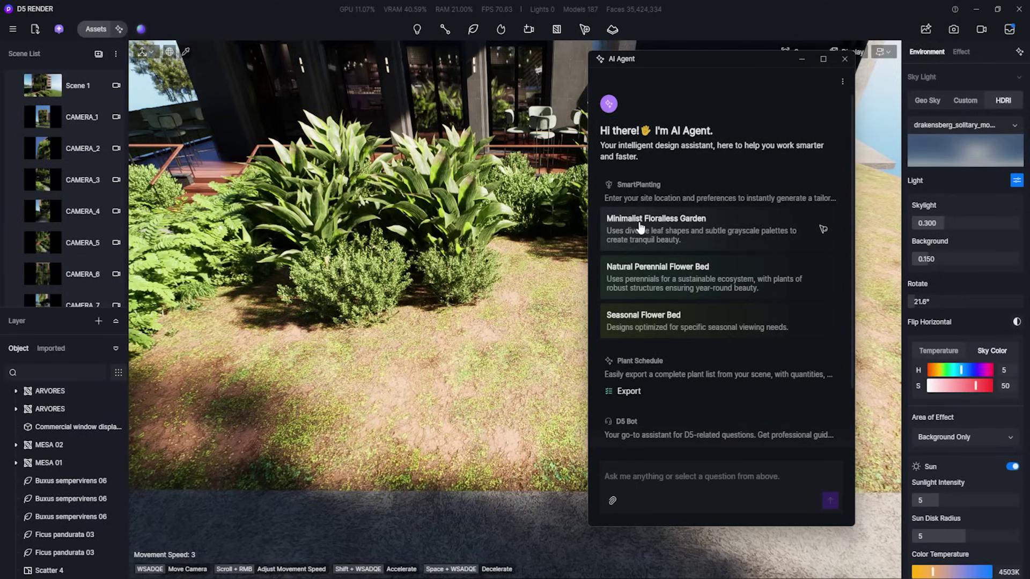
mouse_move(662, 278)
mouse_move(708, 62)
mouse_down()
mouse_move(651, 79)
mouse_move(752, 59)
mouse_up()
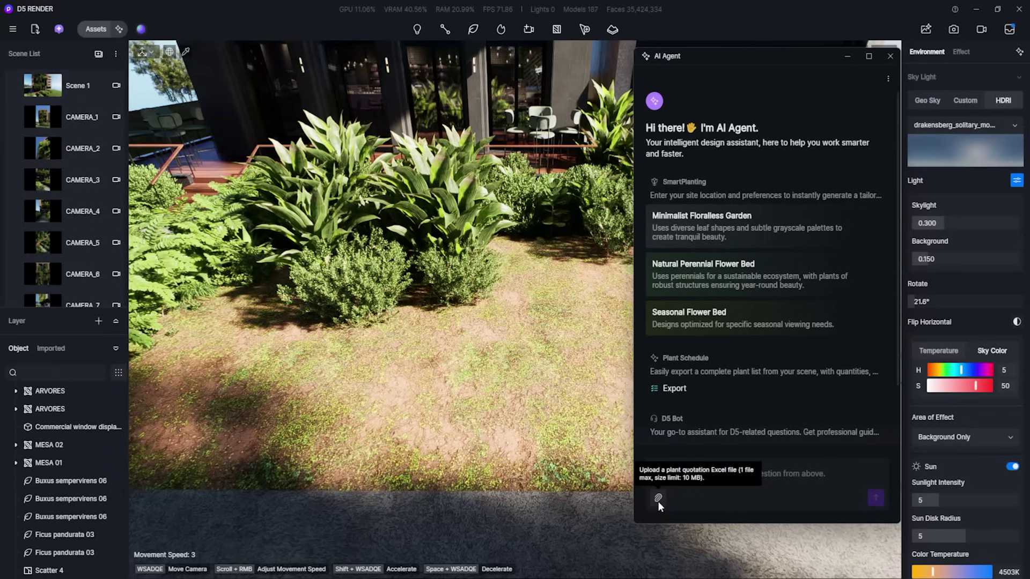
click(759, 232)
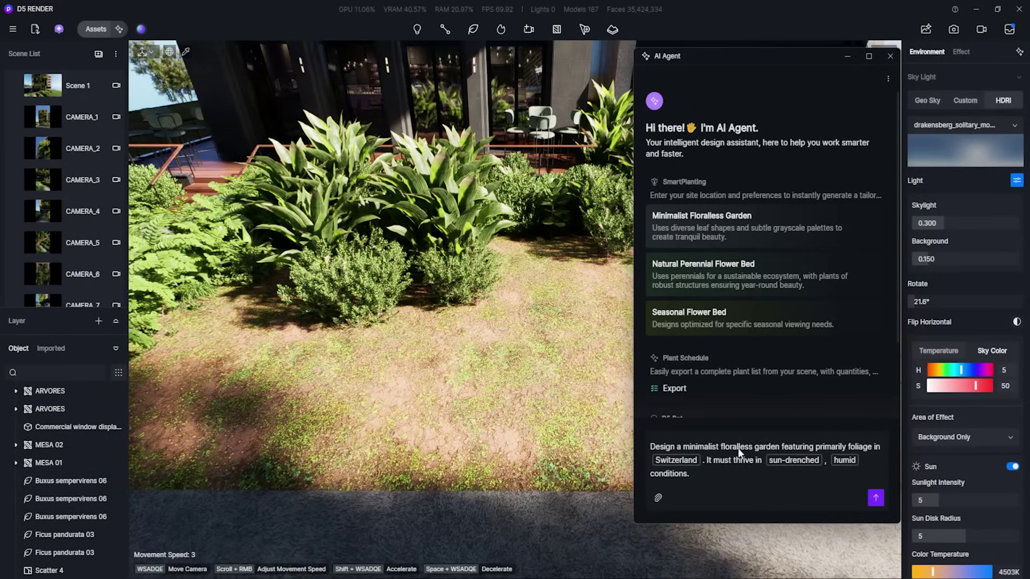
Replace the prompt with a central Brazil version and send the garden request
click(713, 476)
click(695, 460)
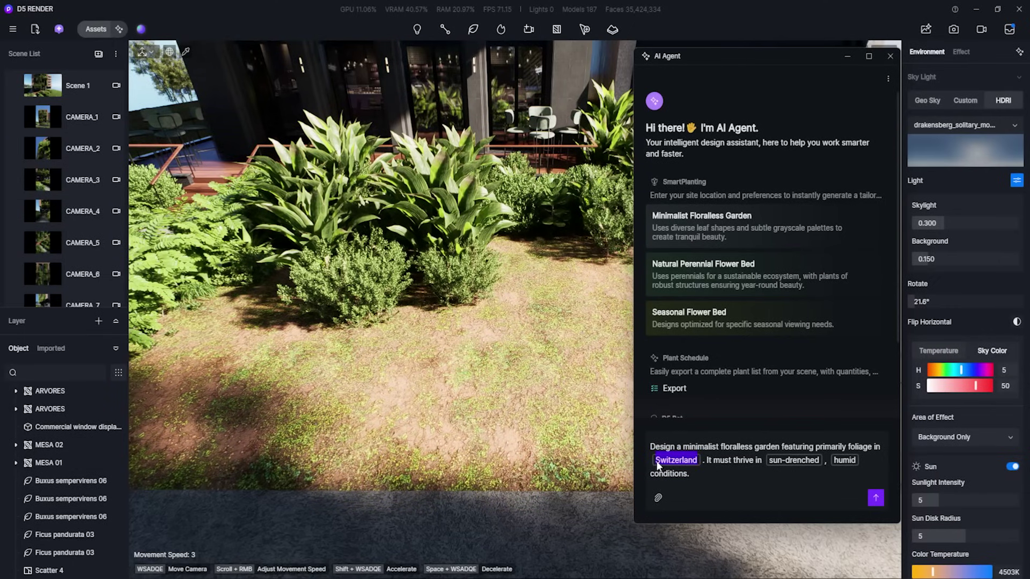
click(819, 459)
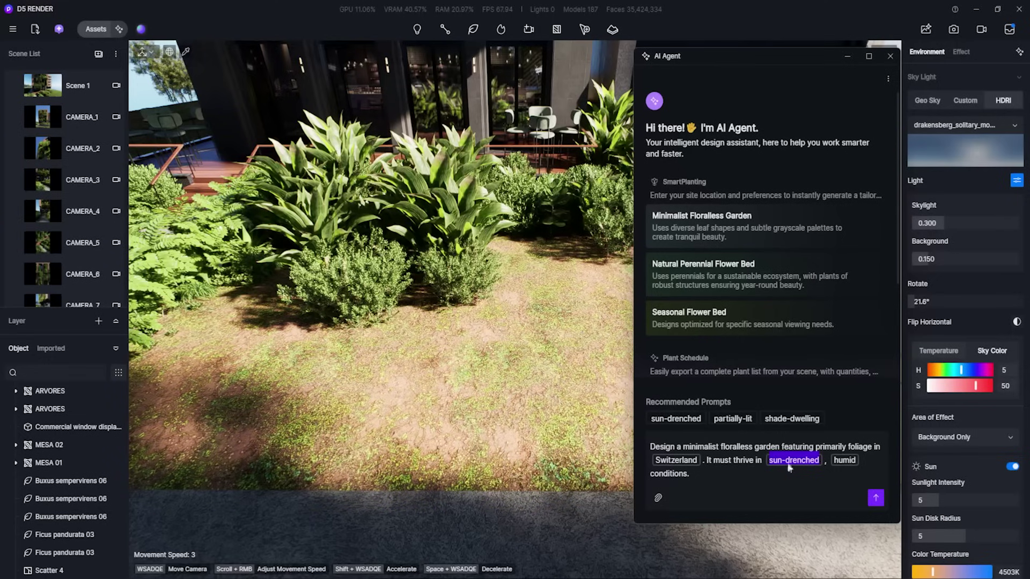
click(837, 460)
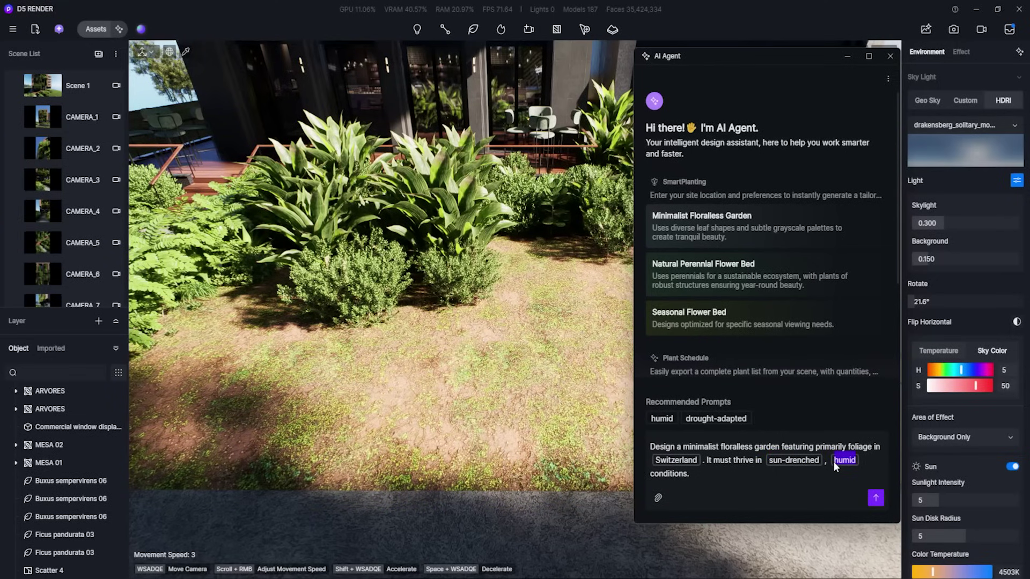
drag(793, 485, 673, 464)
text(Design a minimalist floralless garden featuring primarily foliage in central Brazil. It must thrive in sun-drenched, mild, and seasonally dry conditions.)
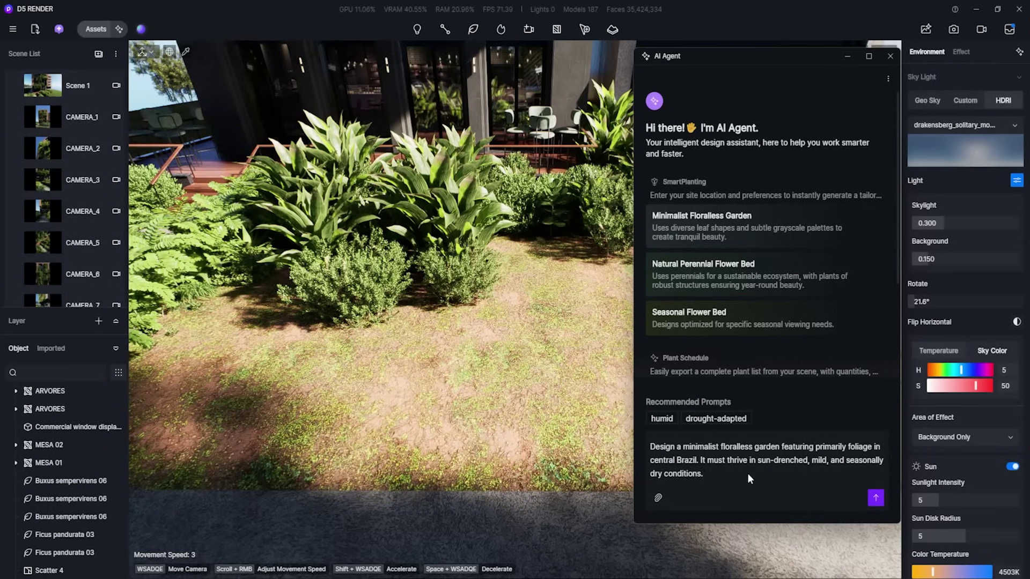
drag(649, 447, 710, 478)
click(713, 477)
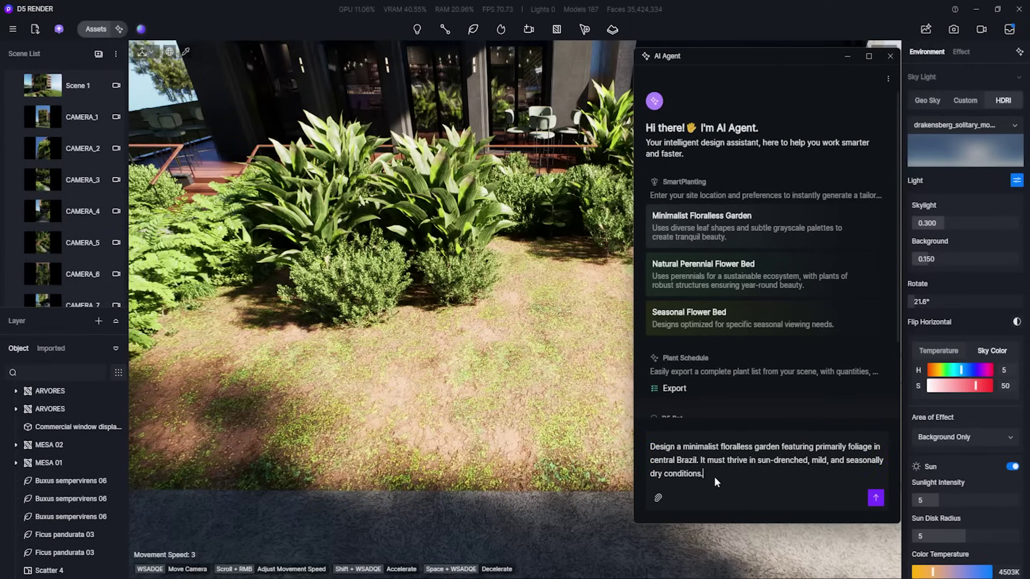
click(876, 499)
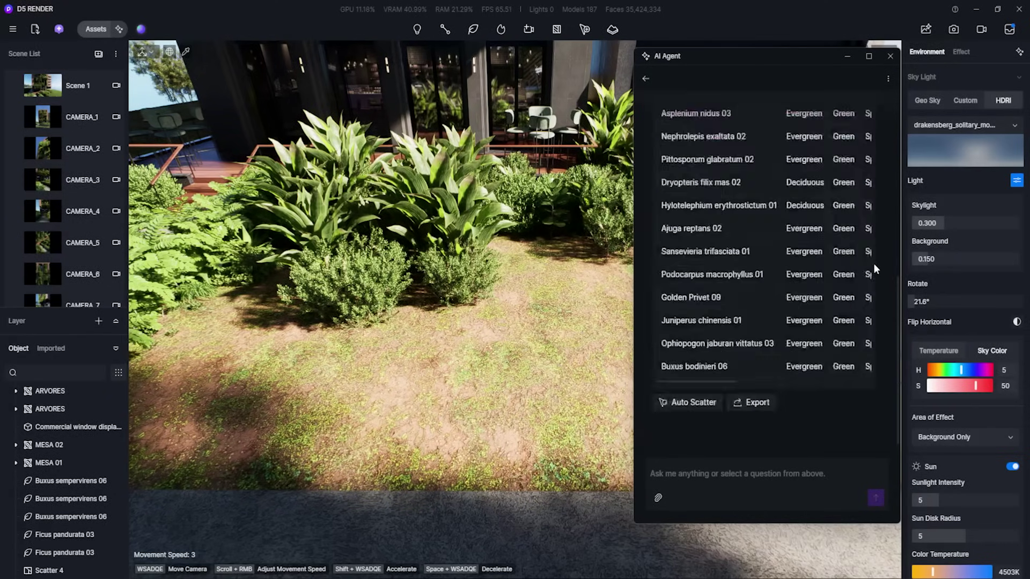
Read through the AI plant assistant's suggested planting reply
scroll(751, 285, up, 5)
scroll(748, 285, up, 2)
scroll(720, 215, up, 2)
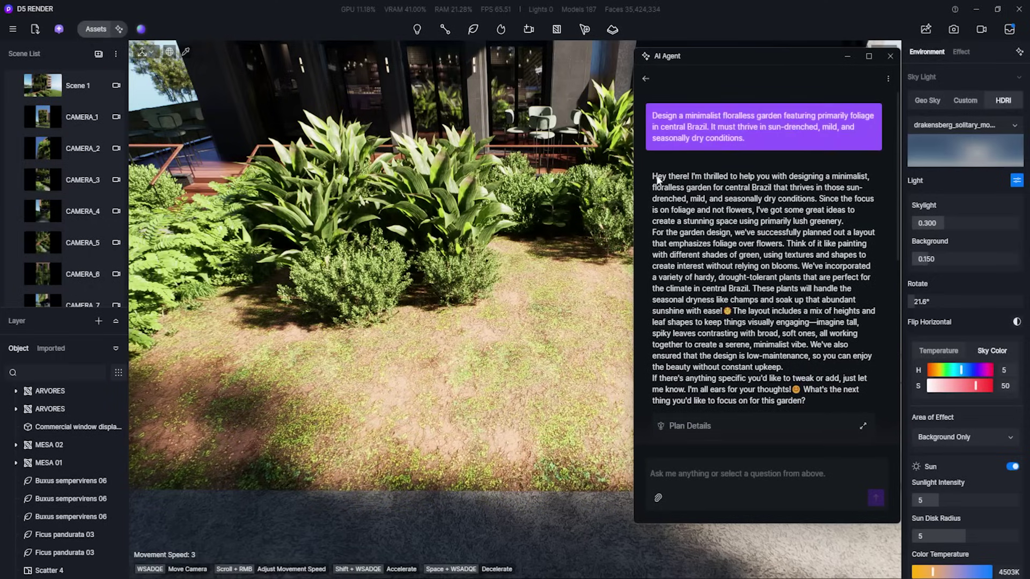
drag(652, 176, 812, 406)
click(812, 400)
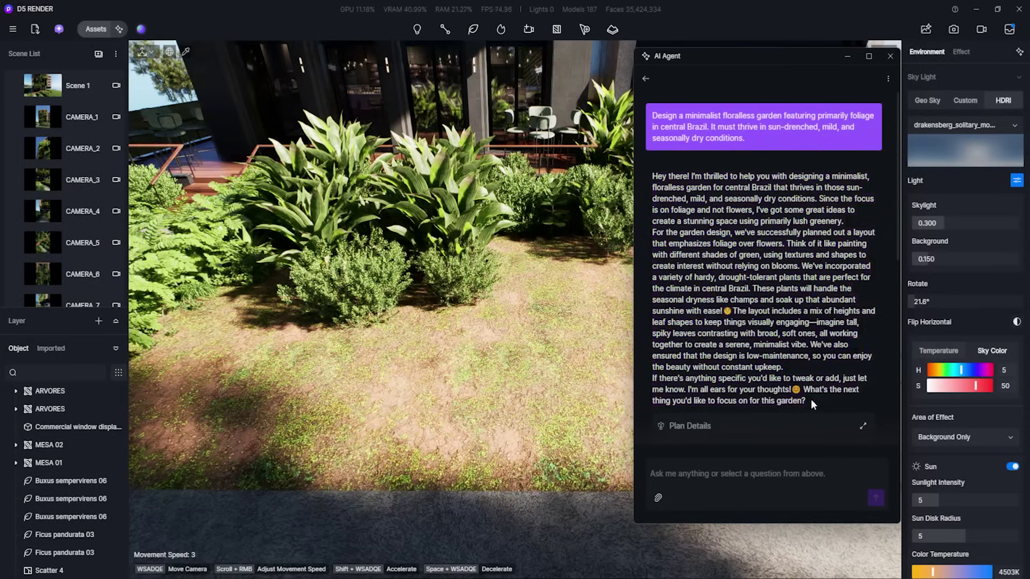
scroll(758, 334, down, 2)
scroll(756, 331, down, 5)
scroll(736, 267, down, 2)
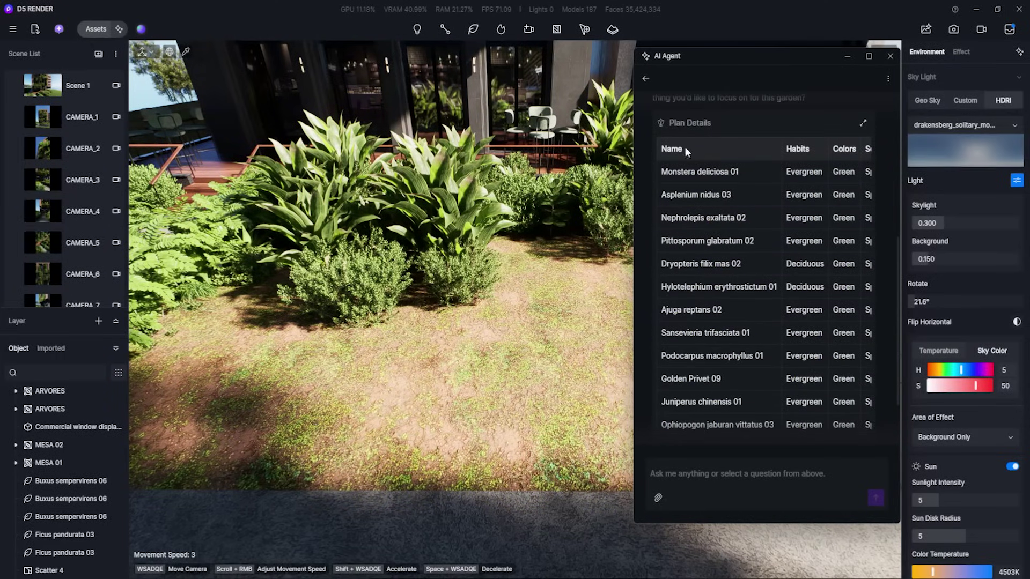
scroll(696, 237, down, 1)
scroll(697, 253, down, 2)
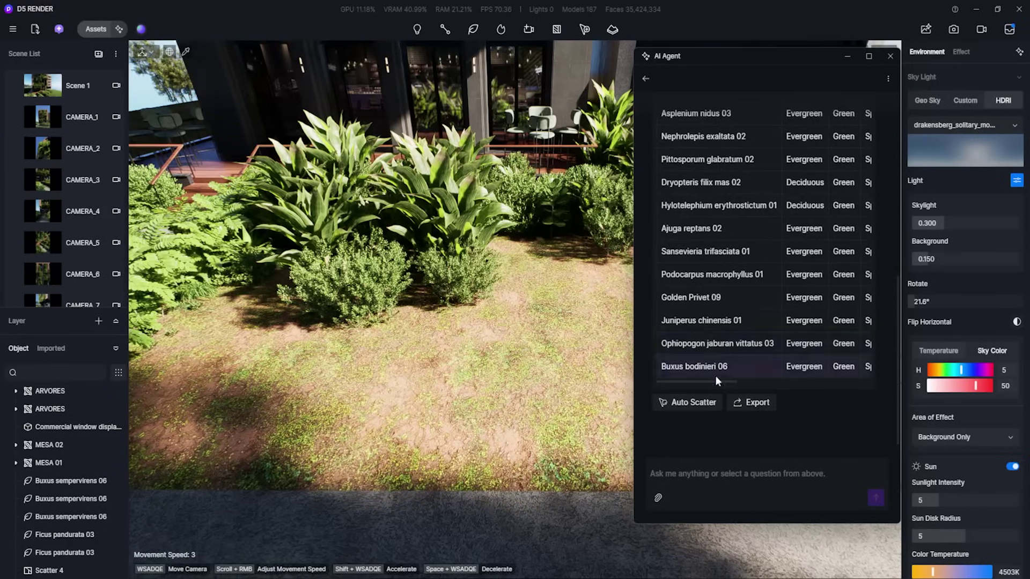
scroll(710, 327, up, 2)
scroll(705, 161, down, 1)
scroll(705, 161, down, 1)
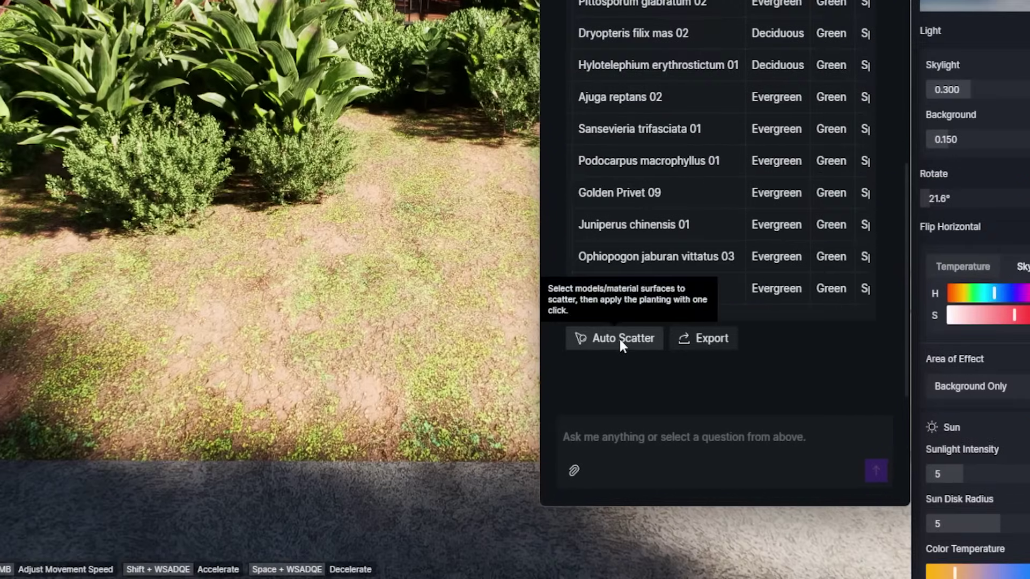
Auto-scatter the suggested plants onto the ground bed, close the assistant, and view CAMERA_4
click(649, 358)
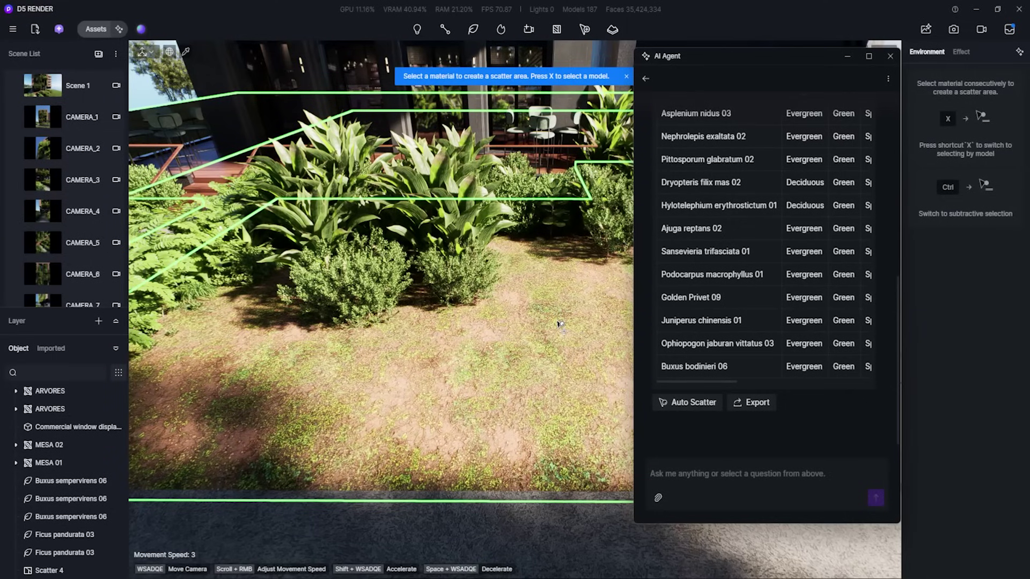
click(561, 324)
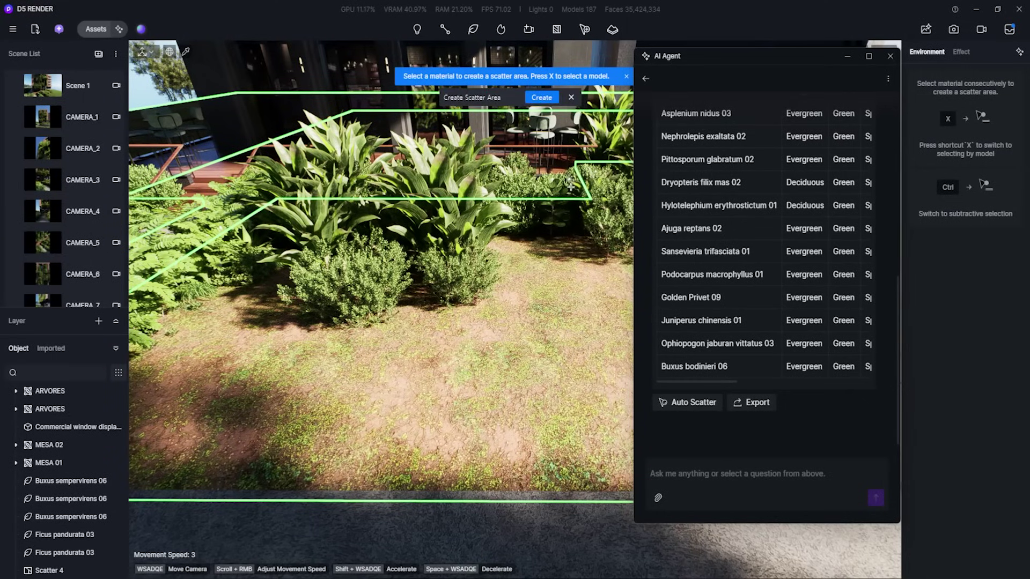
click(543, 97)
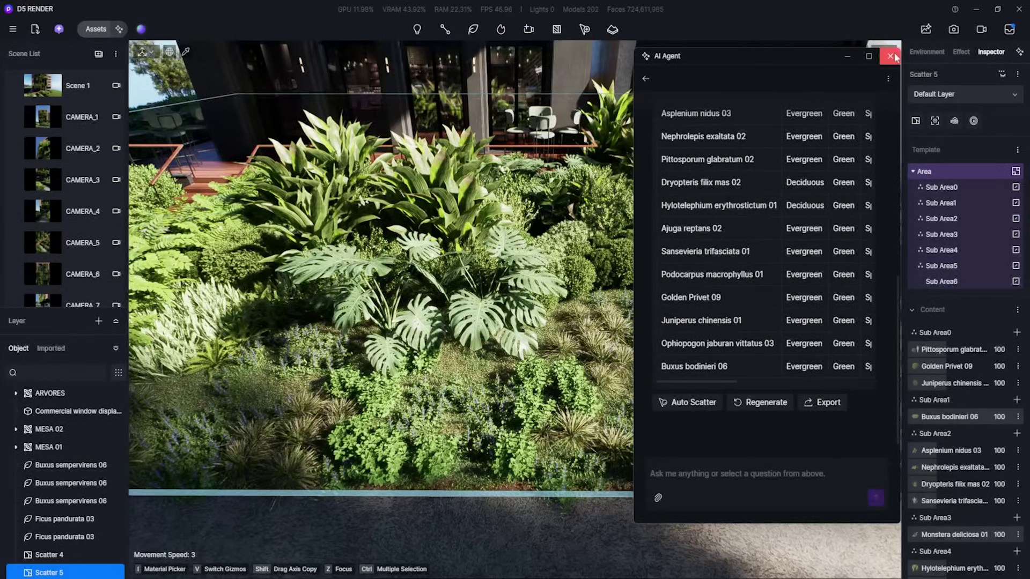
click(889, 56)
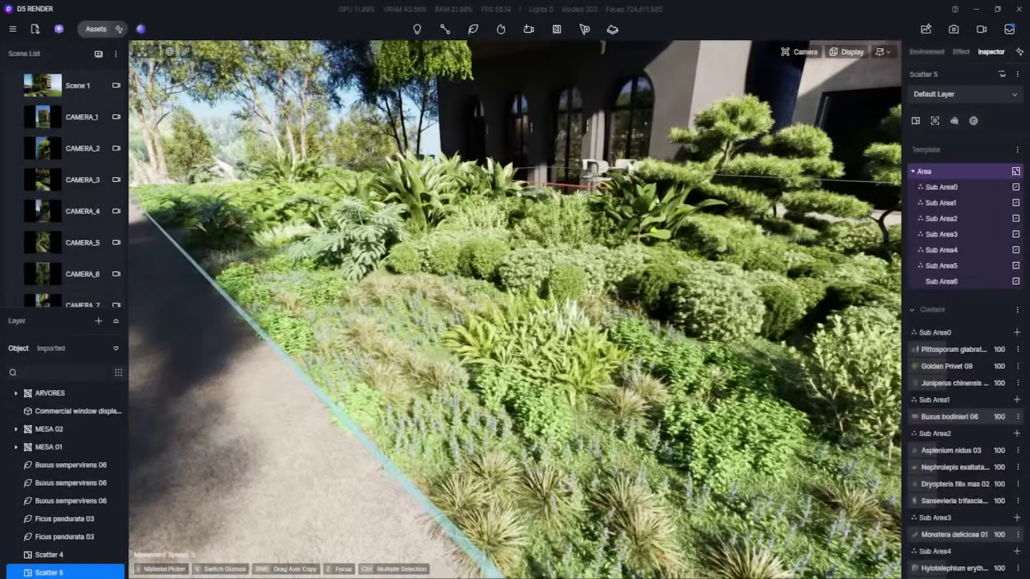
click(63, 211)
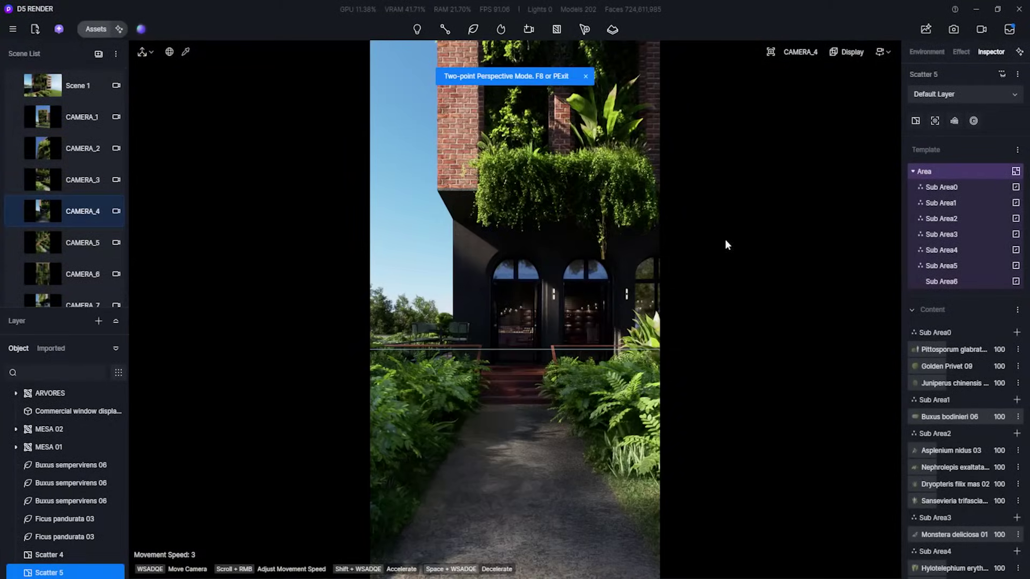
Rotate the HDRI sky in the Environment settings to 206.7°
click(926, 51)
drag(933, 301, 968, 332)
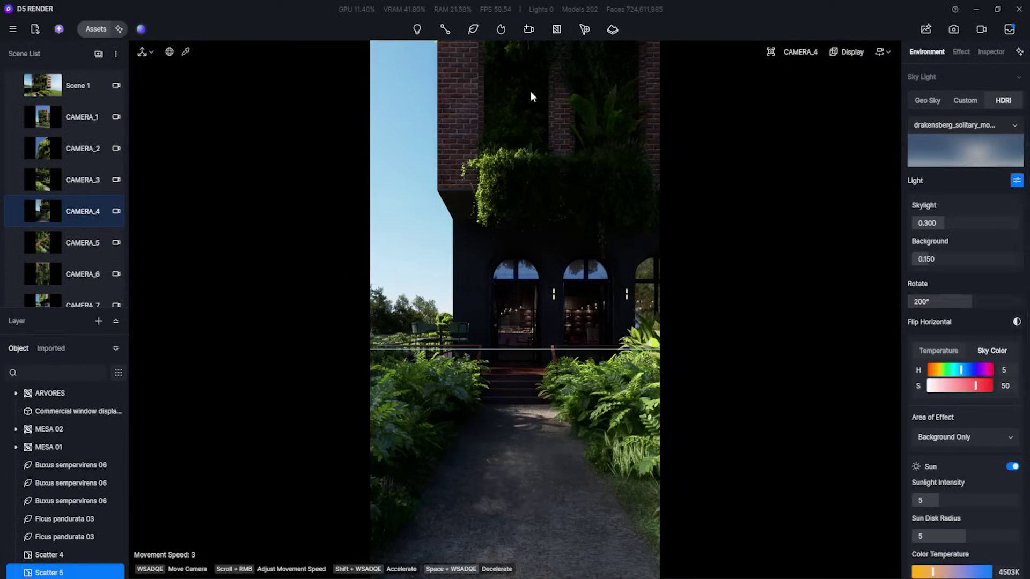
drag(960, 301, 964, 302)
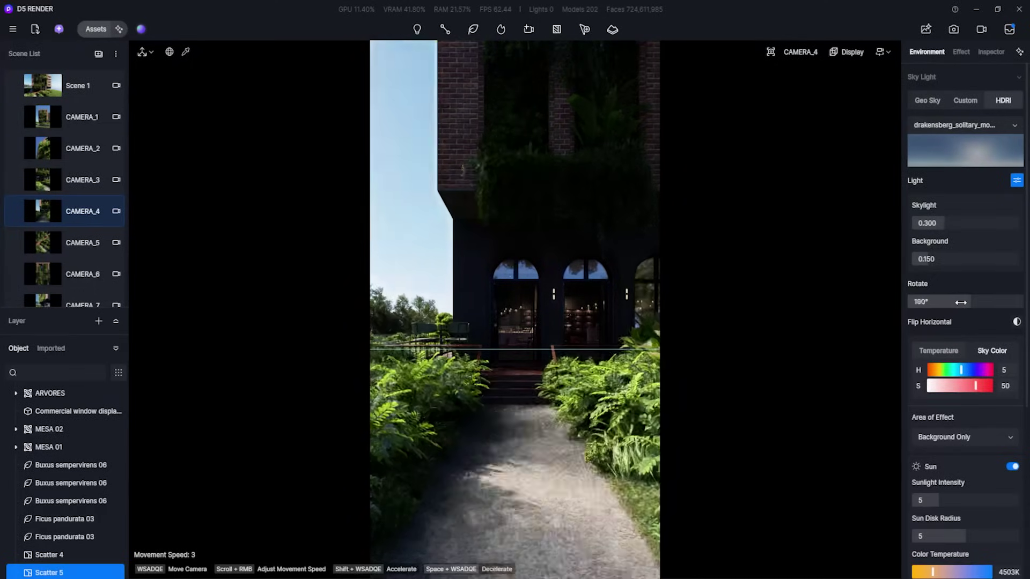
Switch to CAMERA_1 and orbit around the brick facade
click(70, 122)
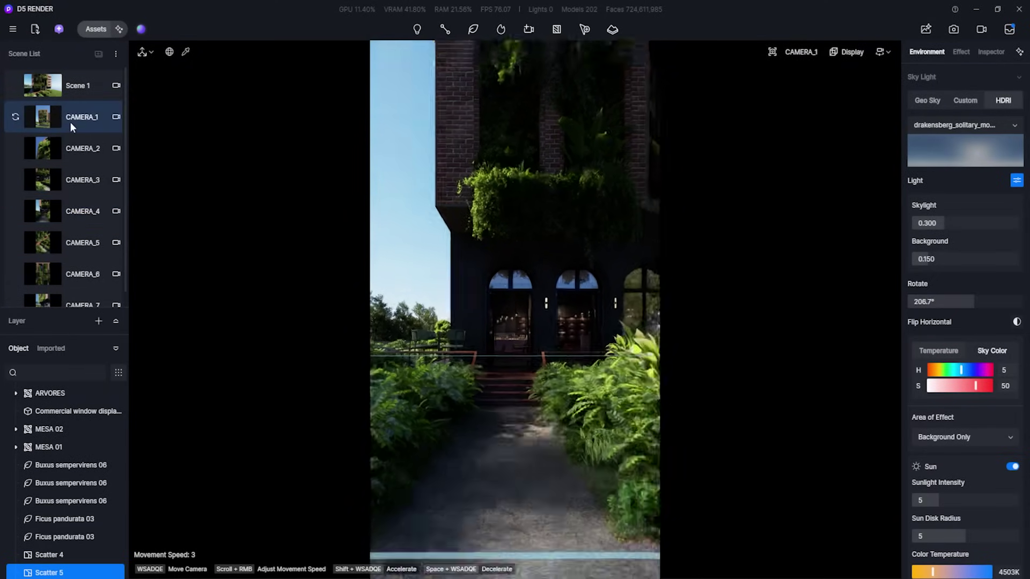
click(536, 475)
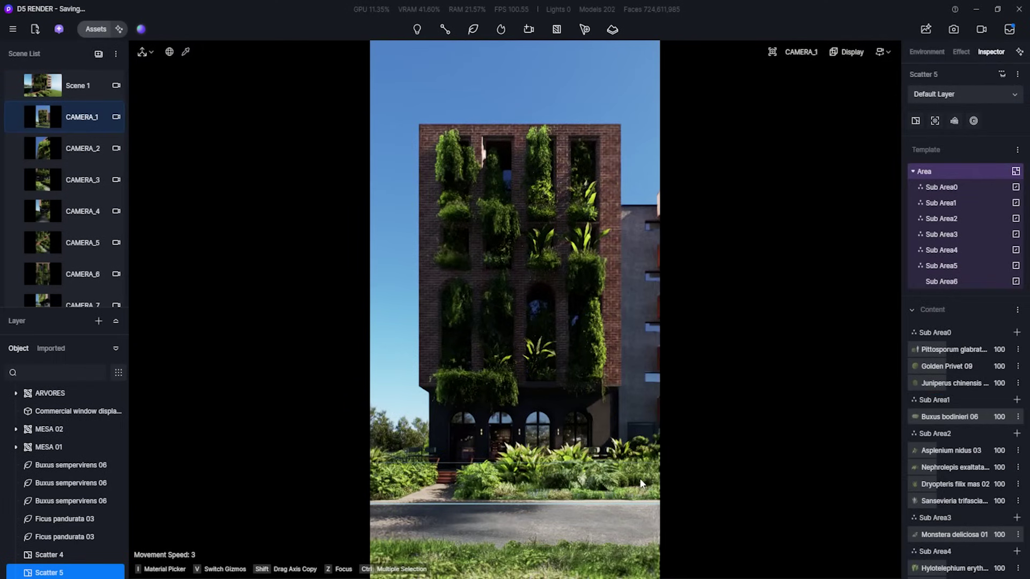
right_drag(704, 423, 688, 407)
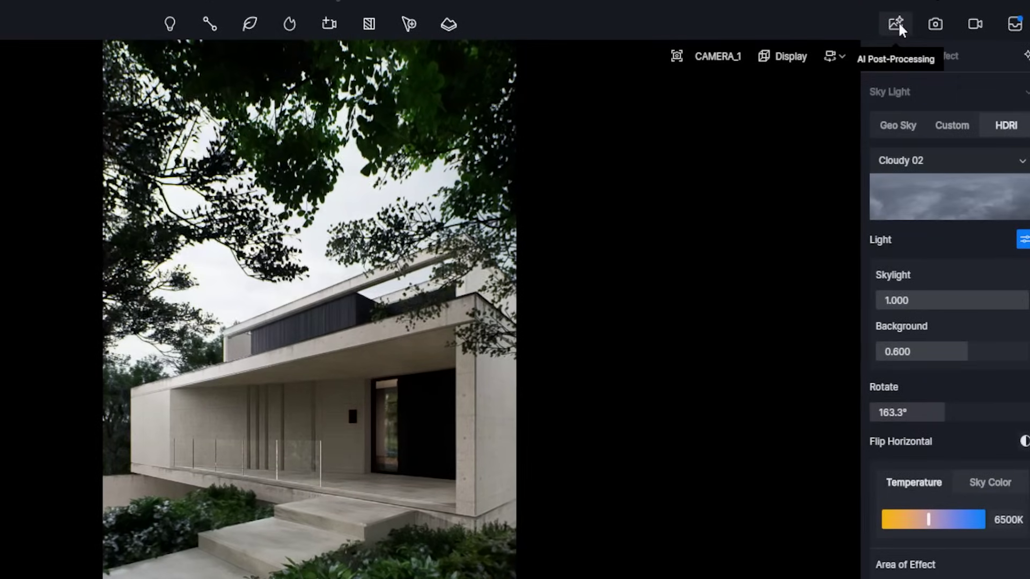
Open AI Post-Processing and toggle the render's image details on and off
click(896, 24)
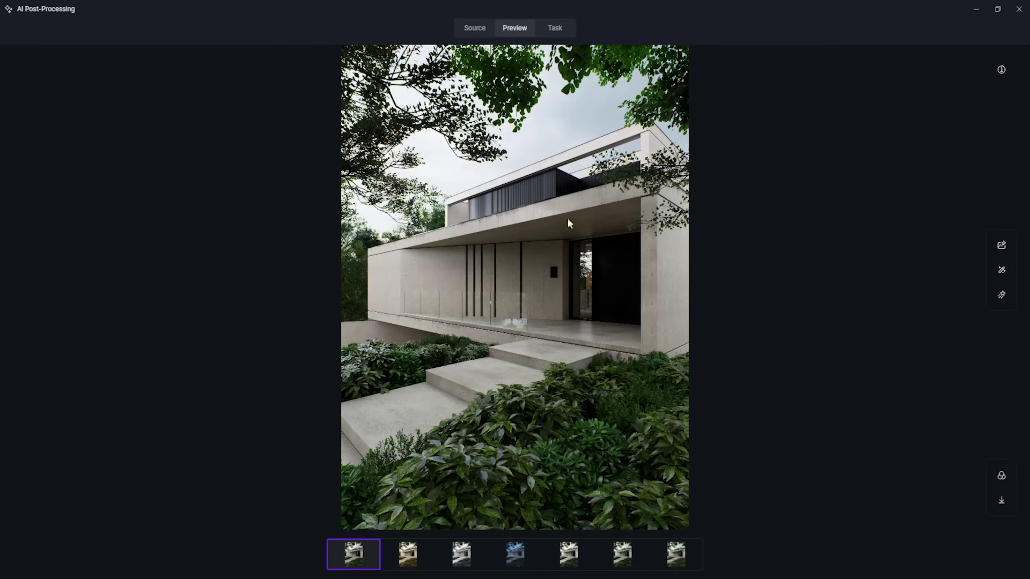
click(1001, 71)
click(1002, 73)
click(1001, 71)
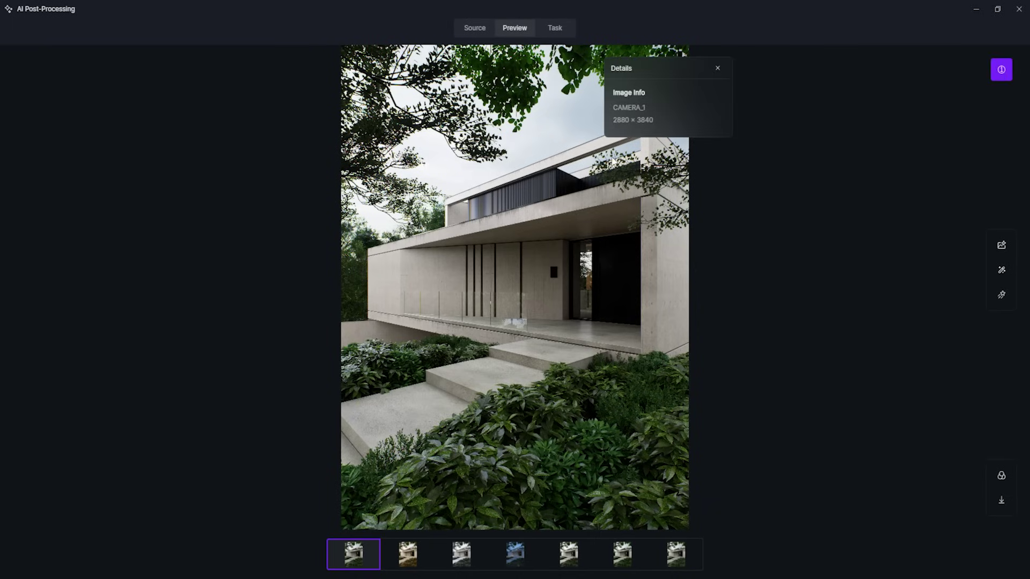
click(1001, 70)
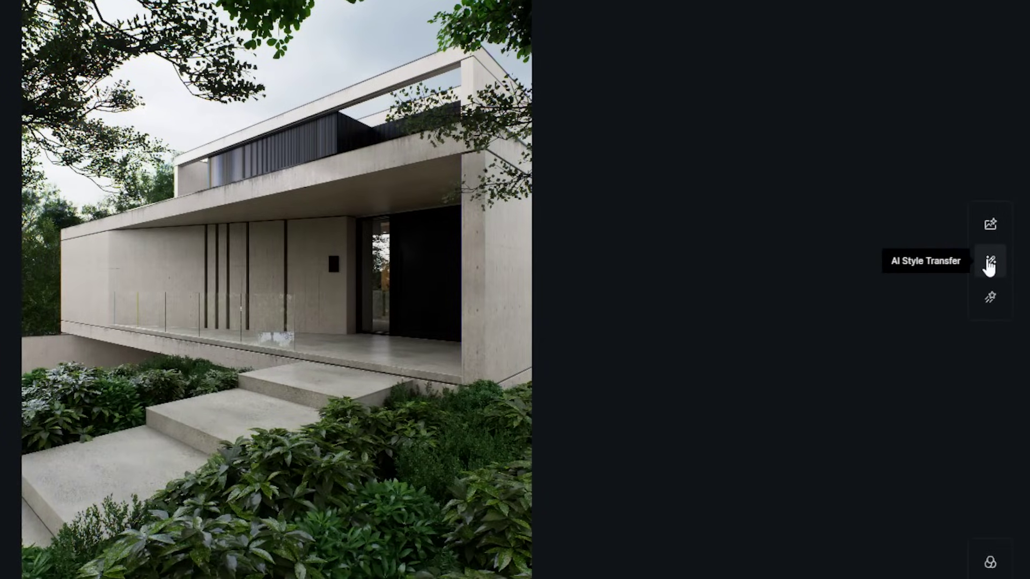
Browse the Inpainting choices (Smart Retouch, Sky, Water, Vegetation, Character), then close them
click(990, 300)
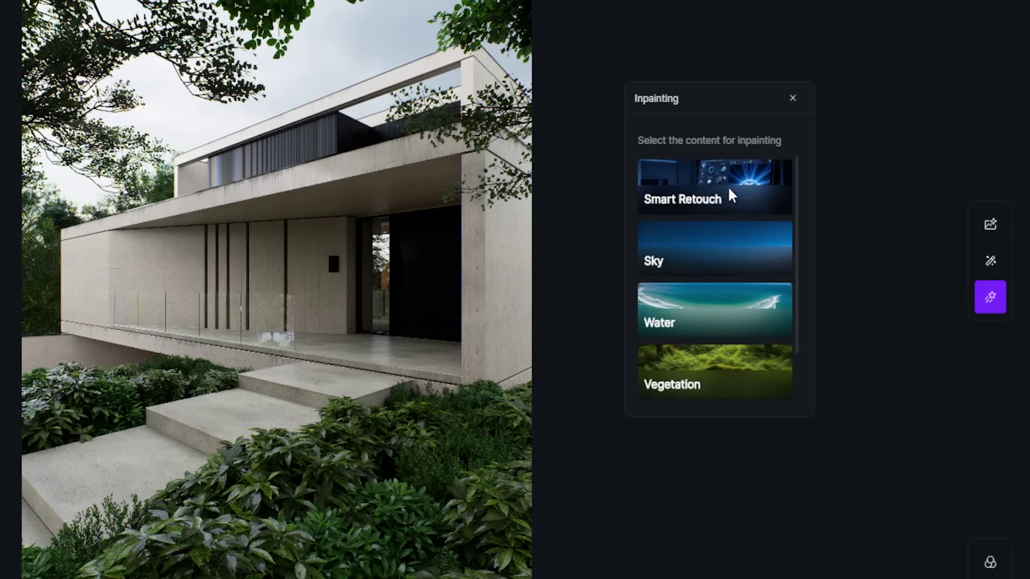
scroll(724, 201, down, 1)
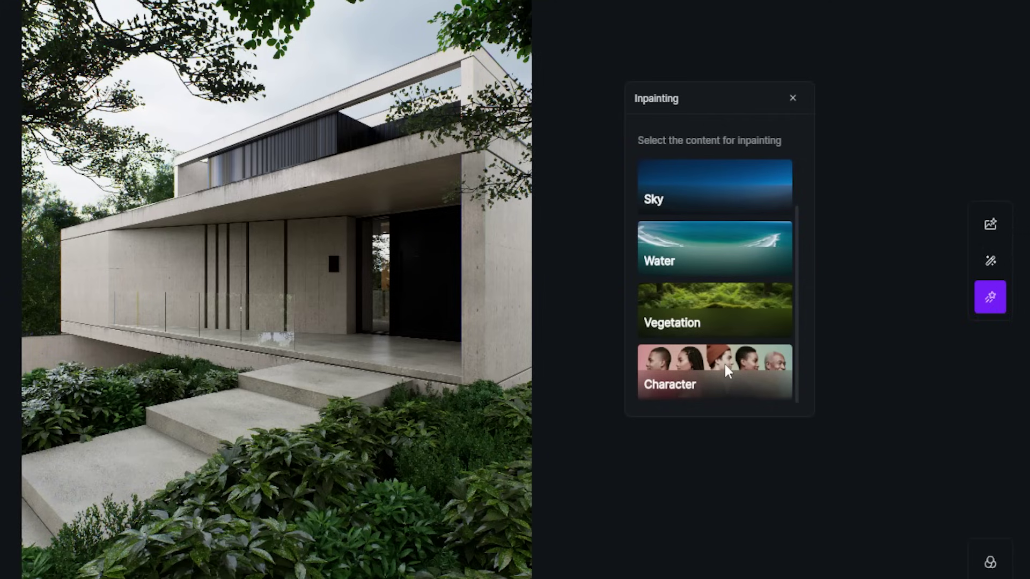
scroll(725, 365, up, 1)
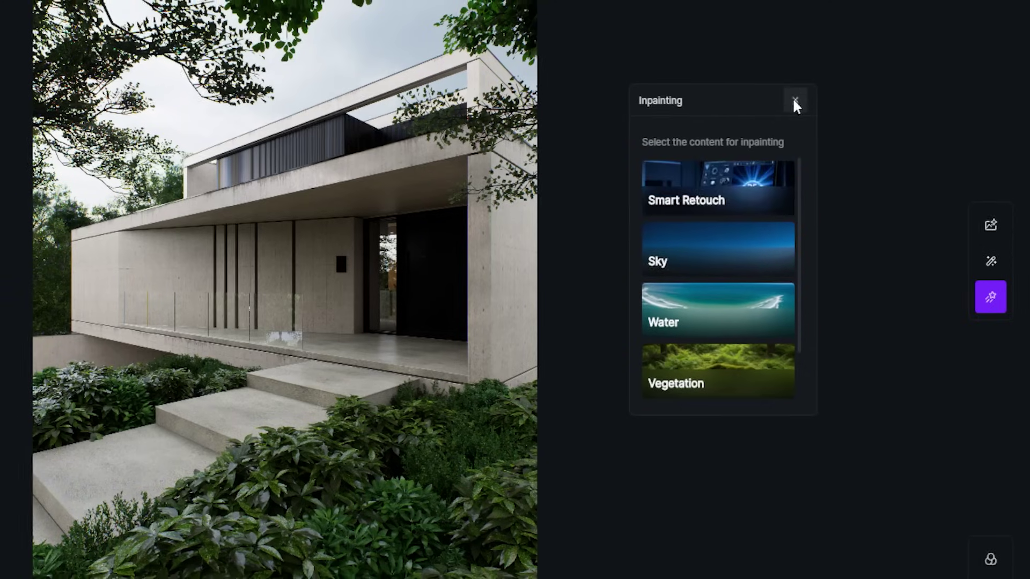
click(793, 96)
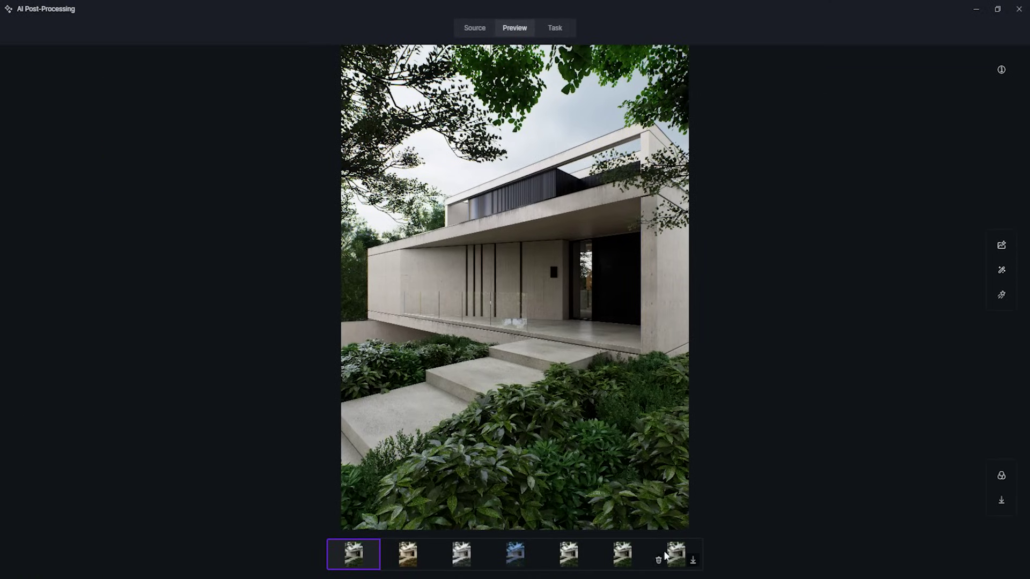
Zoom into the last AI variation and sweep the before/after split across it
mouse_move(676, 553)
click(663, 556)
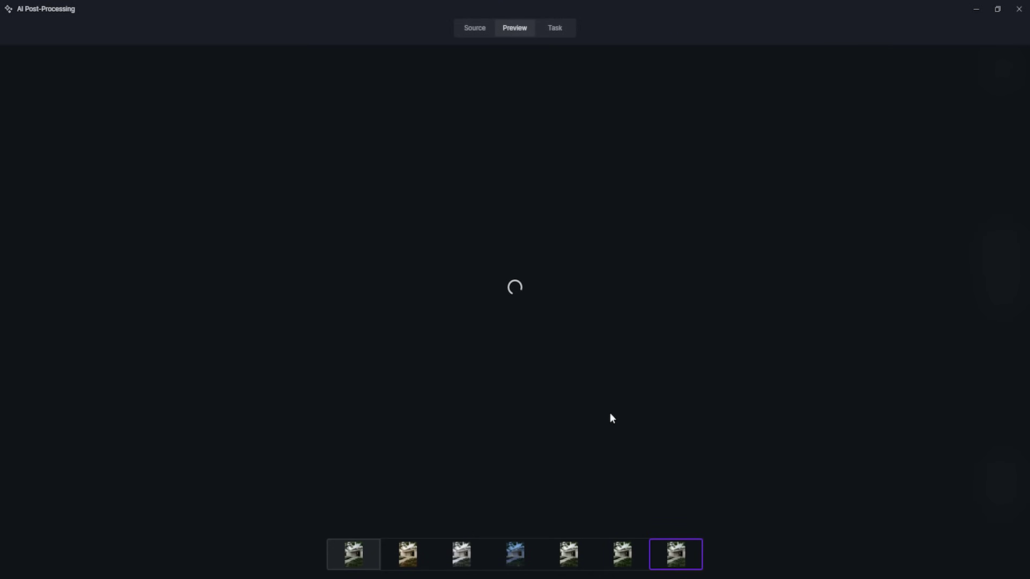
scroll(532, 458, up, 3)
scroll(532, 458, up, 2)
scroll(533, 458, up, 2)
drag(515, 427, 833, 411)
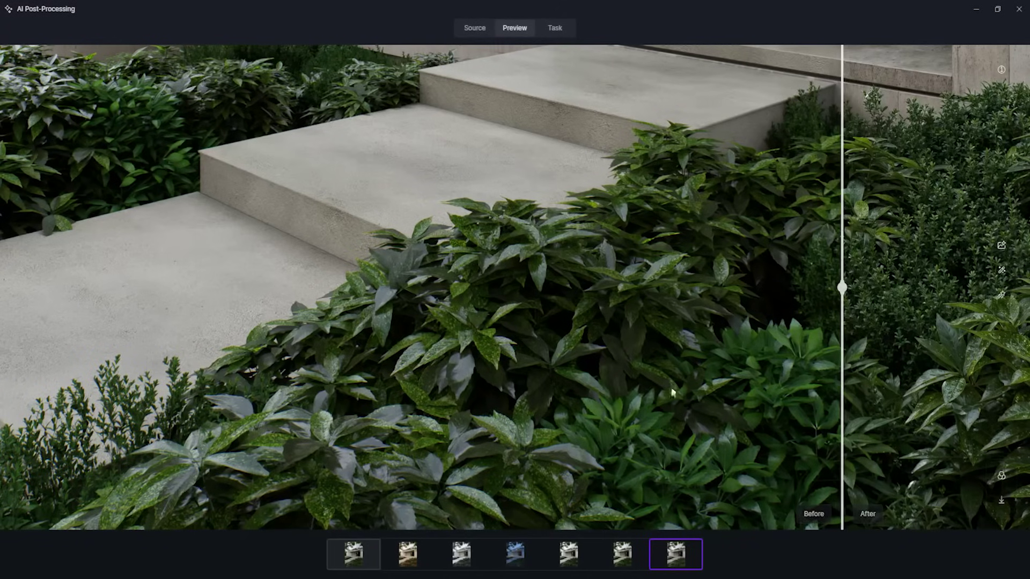
drag(840, 393, 87, 429)
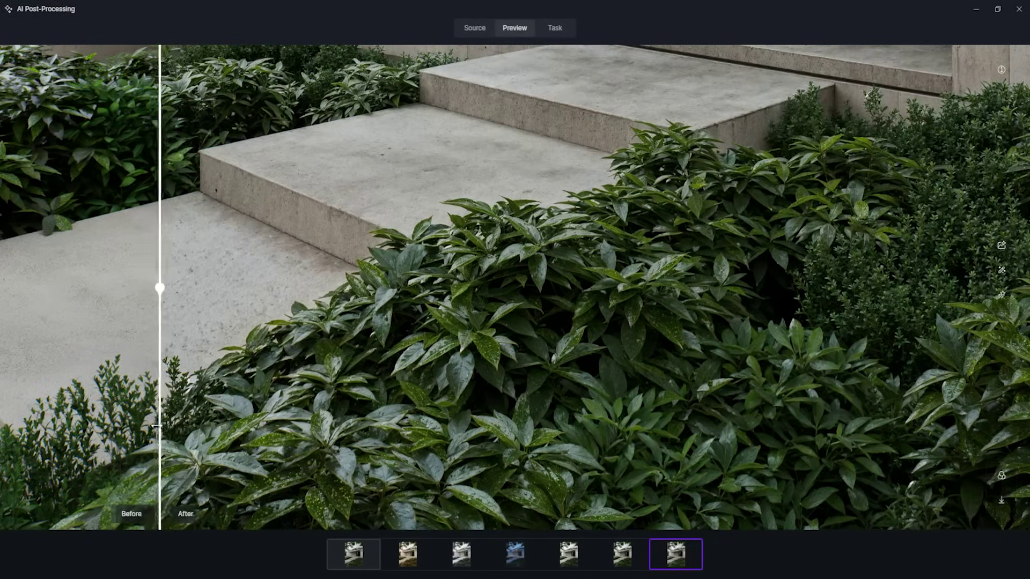
drag(551, 179, 510, 285)
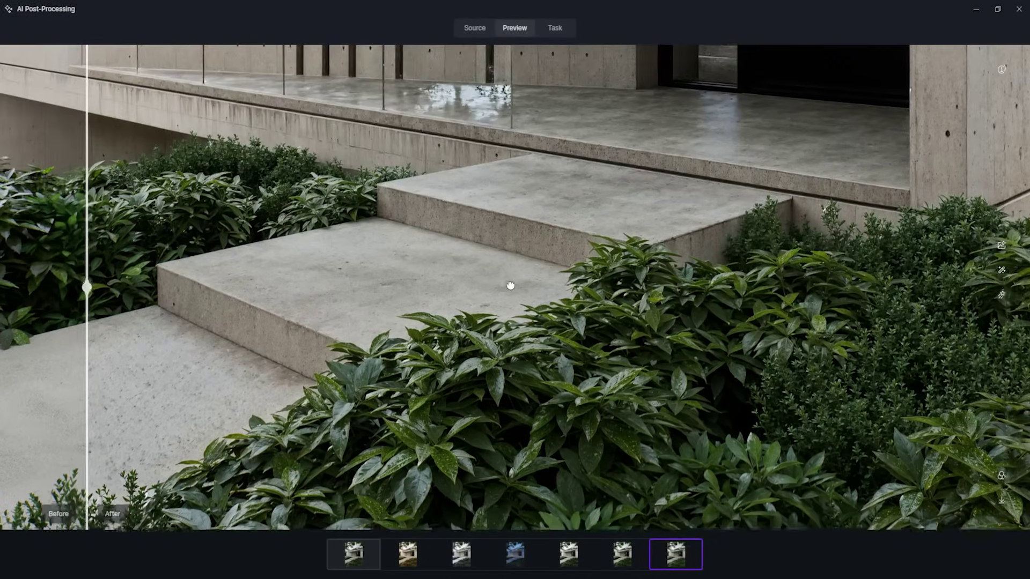
mouse_move(538, 147)
mouse_down()
mouse_move(464, 285)
mouse_move(465, 331)
mouse_up()
mouse_move(87, 290)
mouse_down()
mouse_move(942, 300)
mouse_move(597, 350)
mouse_move(198, 349)
mouse_up()
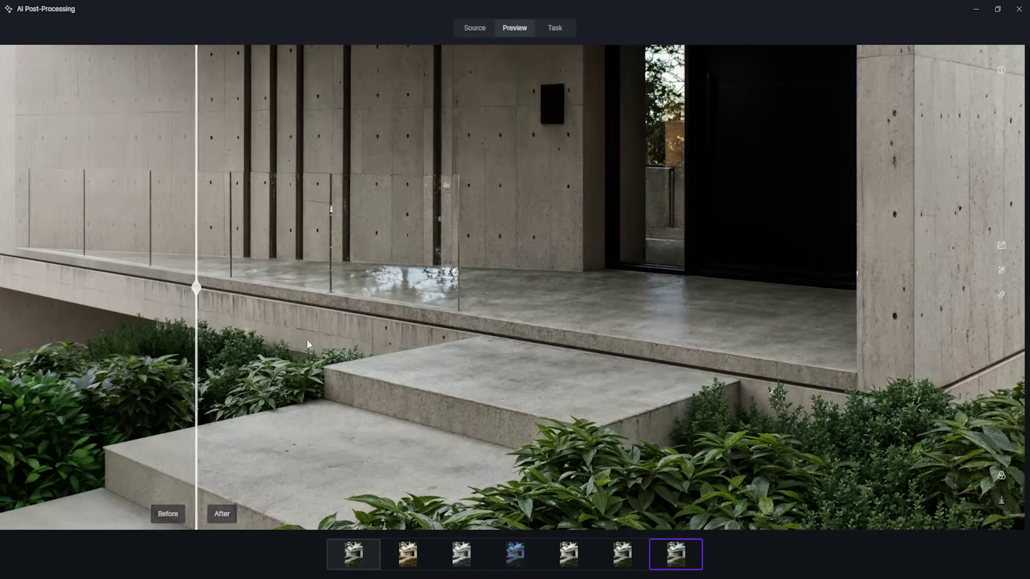
Compare the sixth variation against the original, then bring up the fifth
scroll(395, 352, down, 2)
scroll(394, 352, down, 2)
scroll(398, 357, down, 1)
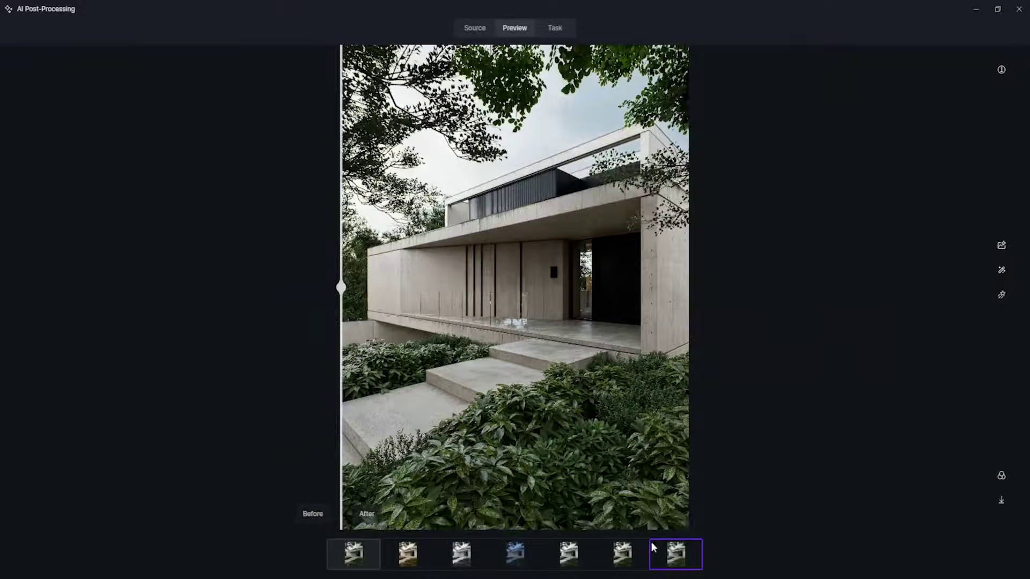
click(629, 551)
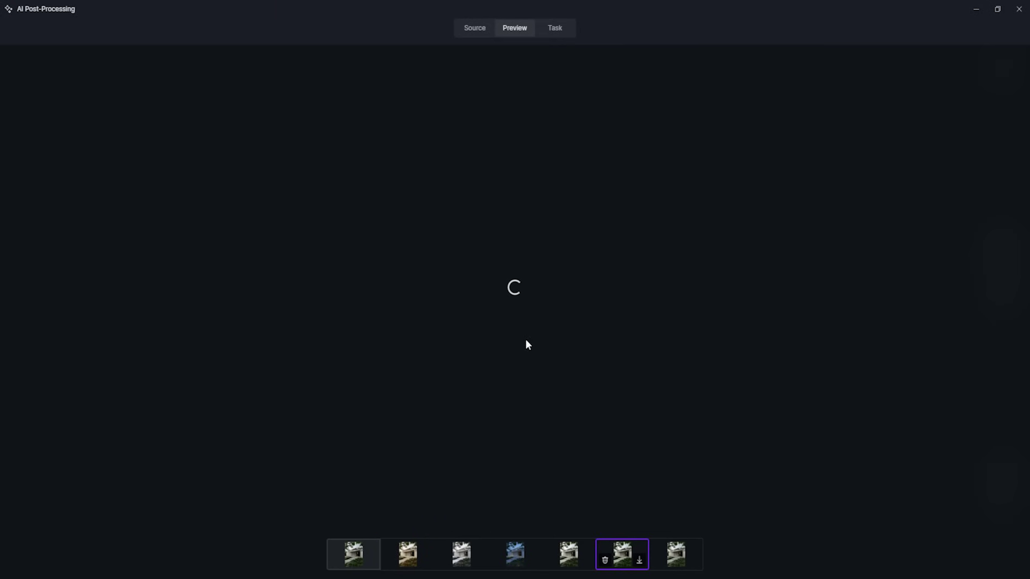
mouse_move(341, 289)
mouse_down()
mouse_move(696, 304)
mouse_move(317, 314)
mouse_up()
click(557, 552)
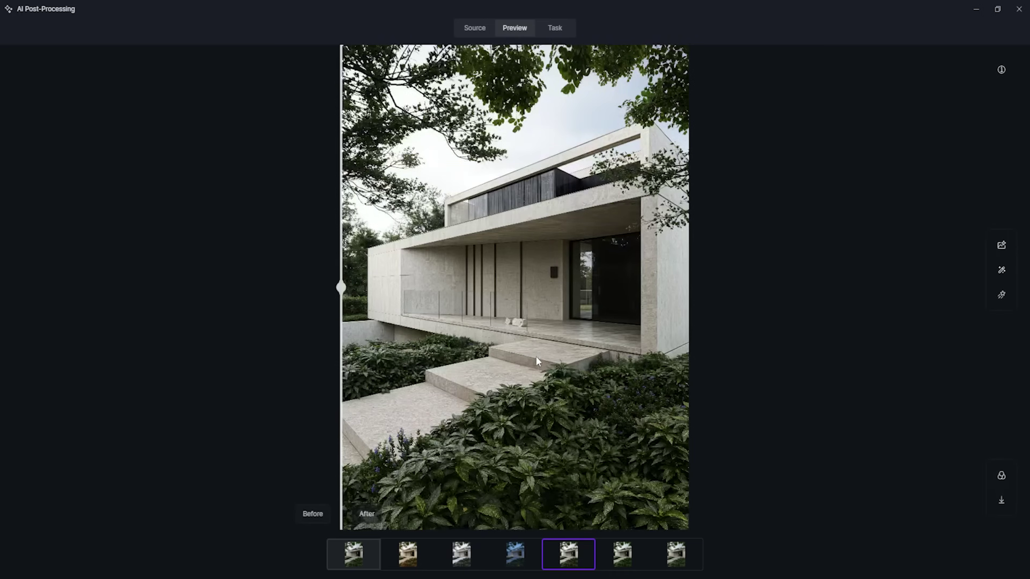
Zoom in and sweep the before/after split across the fifth variation's steps
mouse_move(343, 291)
mouse_down()
mouse_move(689, 293)
mouse_move(338, 305)
mouse_move(606, 321)
mouse_move(353, 321)
mouse_up()
scroll(476, 467, up, 3)
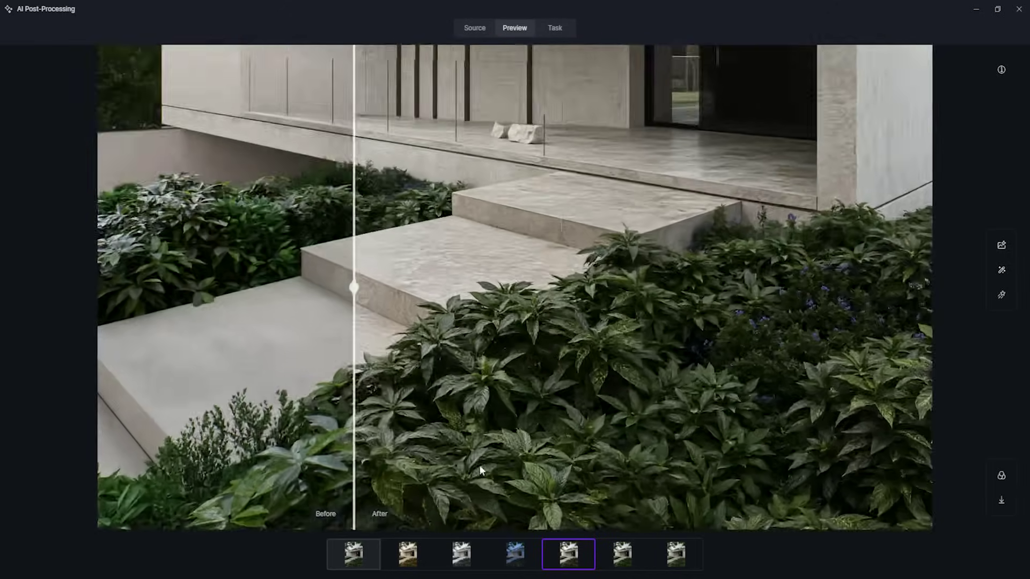
scroll(477, 467, up, 3)
scroll(624, 304, up, 1)
scroll(624, 303, down, 1)
mouse_move(354, 306)
mouse_down()
mouse_move(994, 305)
mouse_move(286, 317)
mouse_up()
scroll(286, 317, down, 3)
scroll(371, 298, down, 3)
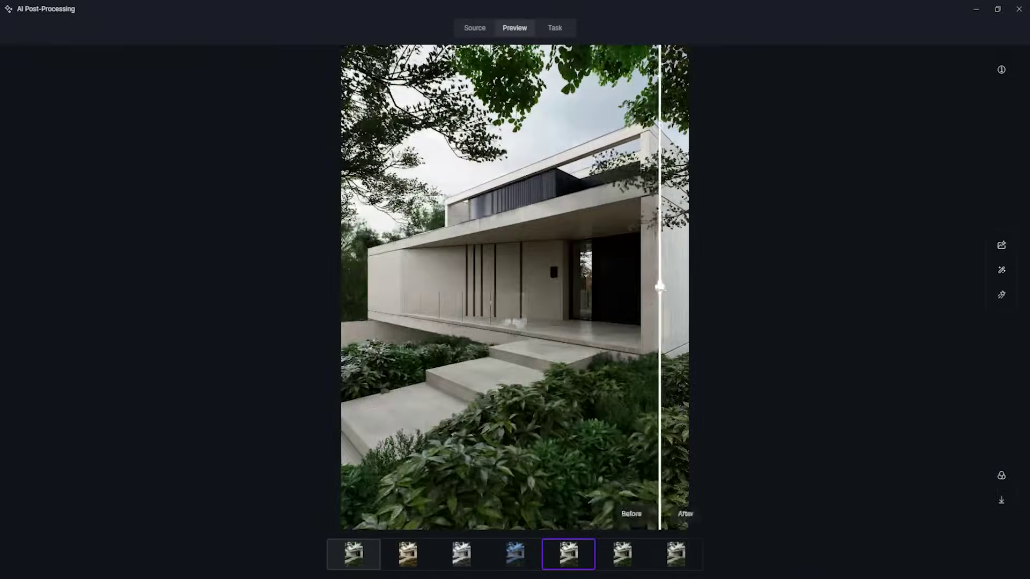
Check the fourth variation, then compare the snowy third variation with the original
click(523, 549)
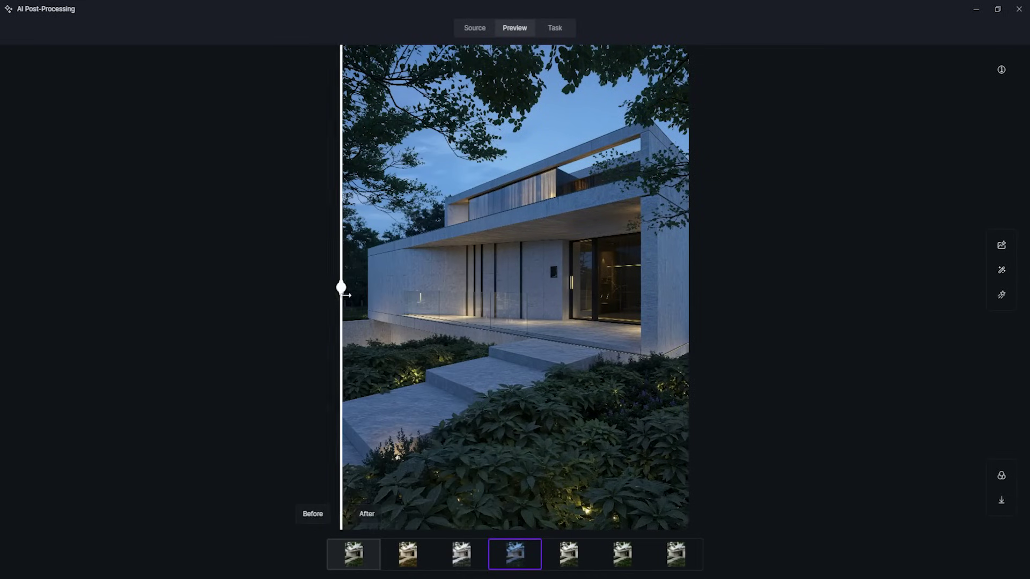
click(462, 552)
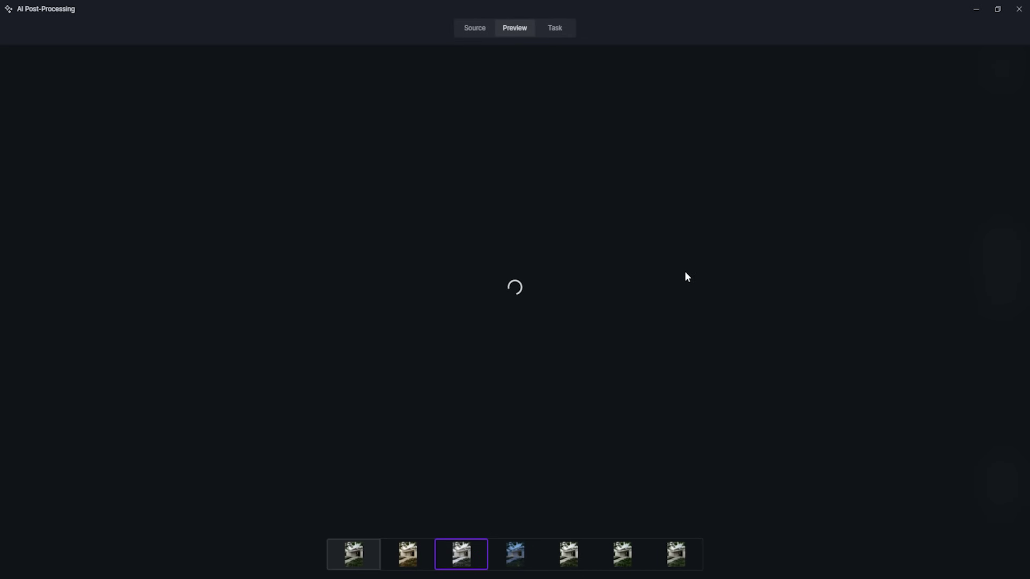
drag(676, 288, 330, 344)
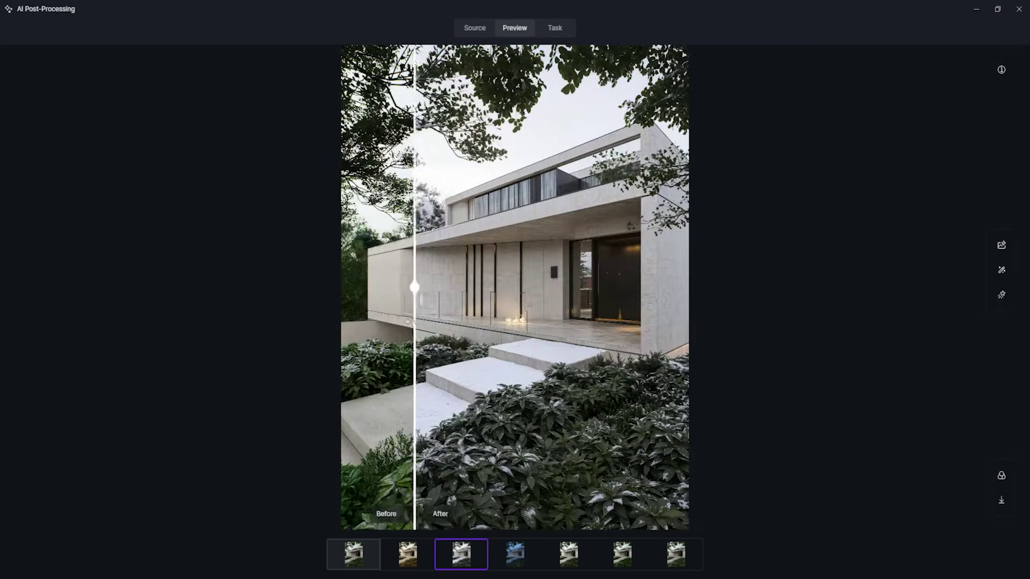
scroll(378, 368, up, 2)
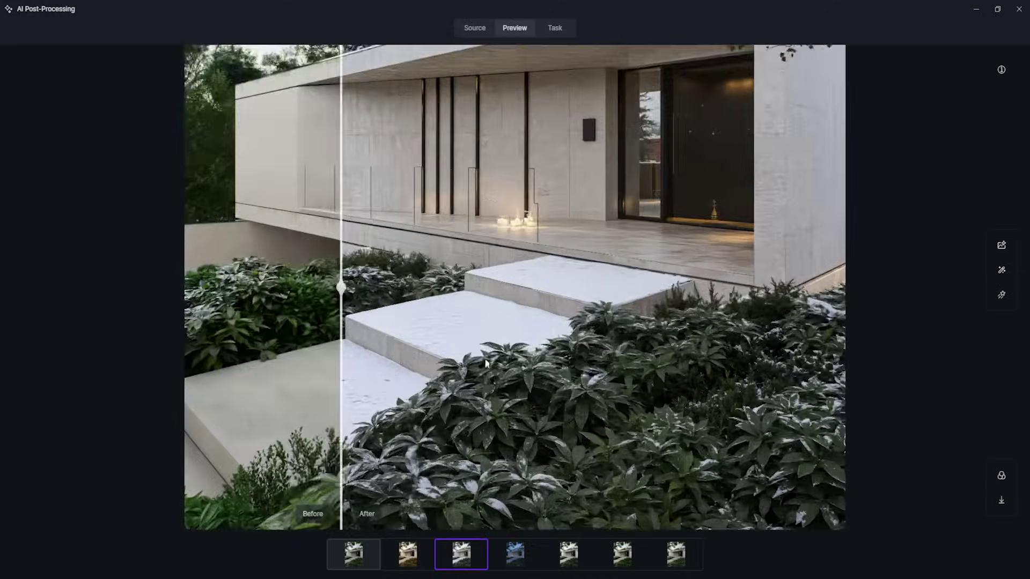
scroll(378, 368, up, 2)
scroll(378, 367, up, 2)
scroll(378, 368, up, 2)
drag(341, 322, 241, 338)
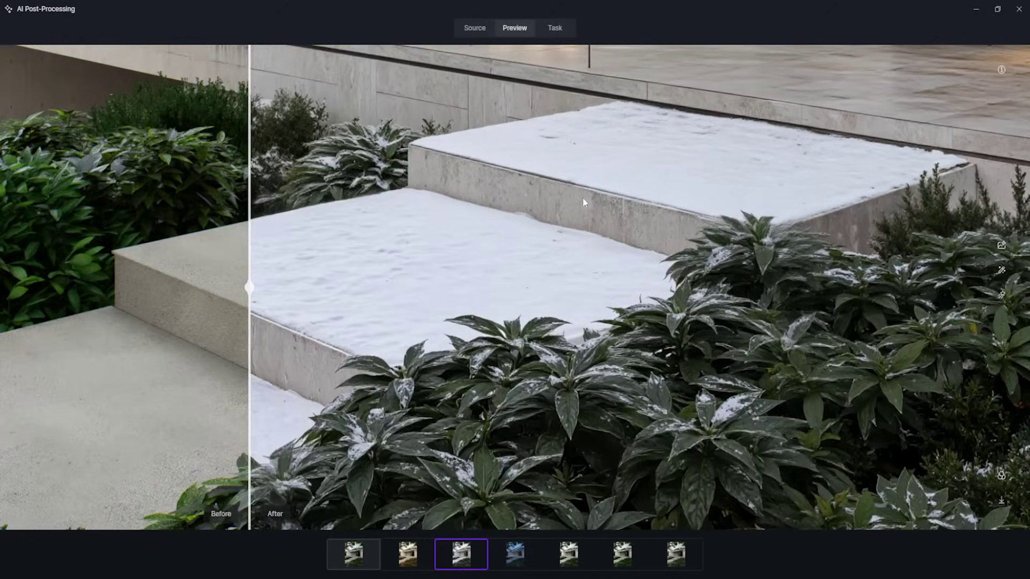
Preview the autumn-foliage second variation beside the original image
scroll(574, 375, down, 2)
scroll(597, 315, down, 2)
scroll(601, 321, down, 2)
scroll(601, 322, down, 2)
scroll(523, 487, down, 1)
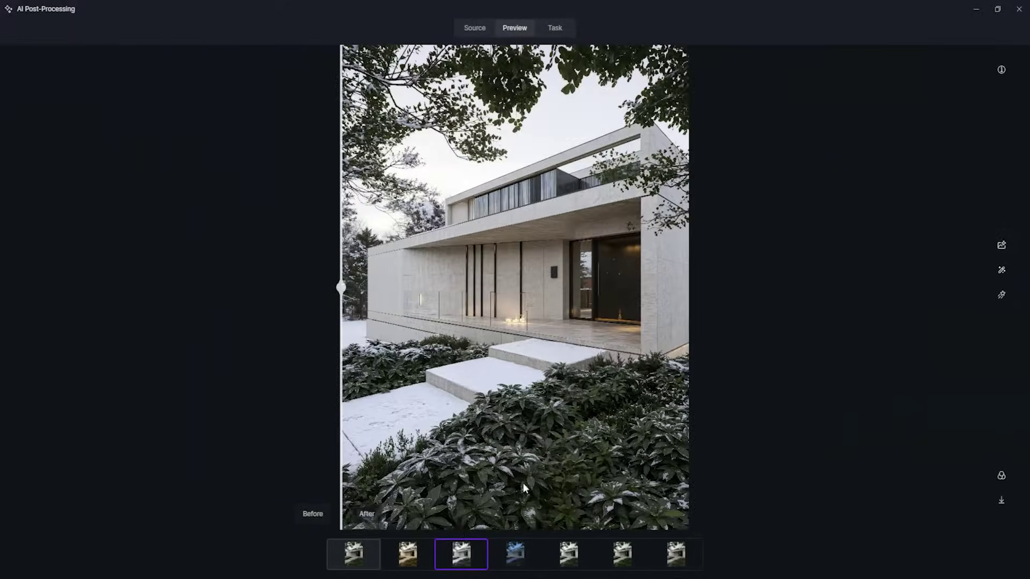
click(416, 539)
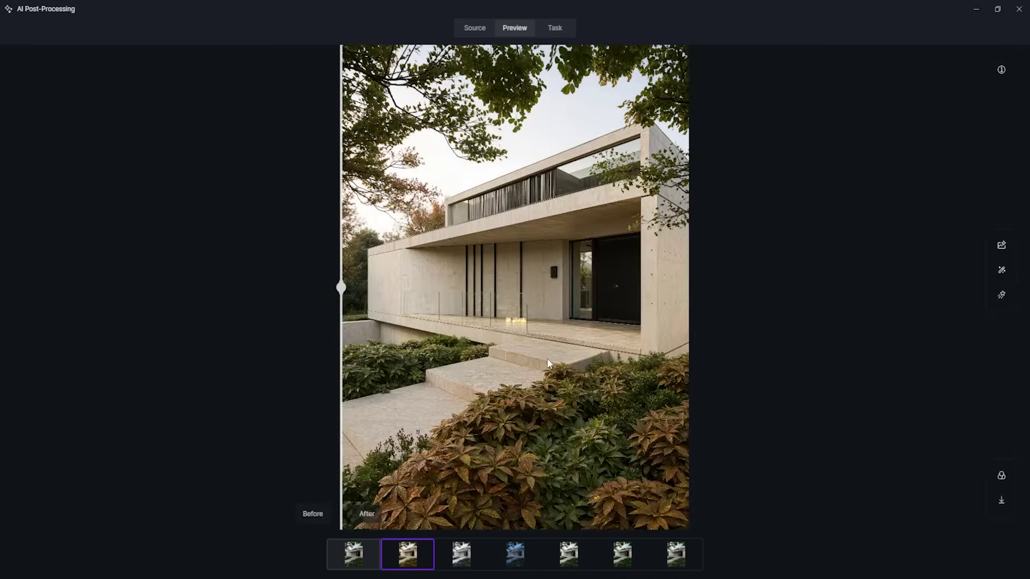
mouse_move(342, 289)
mouse_down()
mouse_move(634, 304)
mouse_move(338, 343)
mouse_up()
Close the AI Post-Processing results window
click(983, 13)
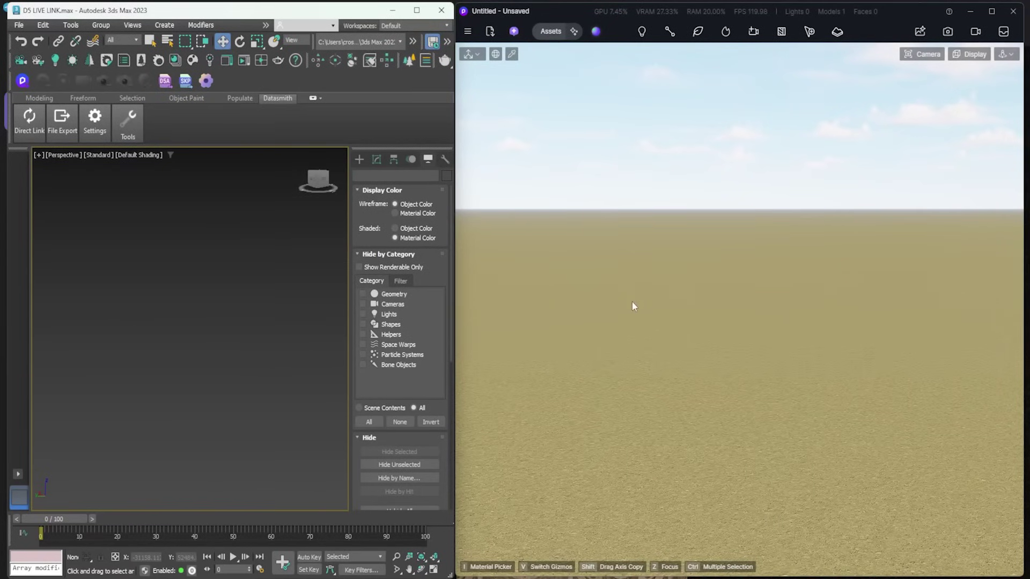
Unhide all objects and start the D5 live-link sync of the apartment building
scroll(417, 385, down, 2)
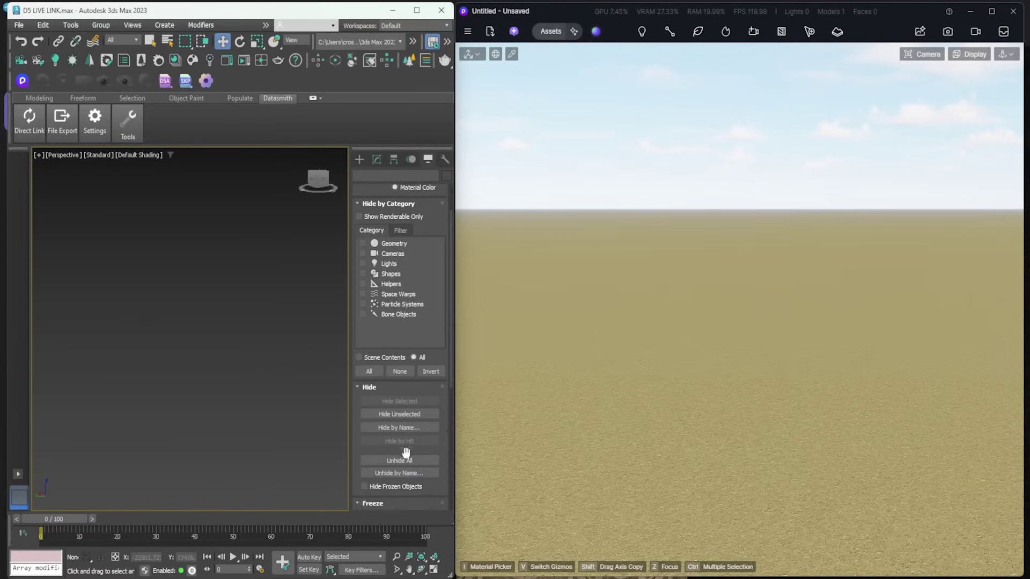
click(399, 461)
mouse_move(275, 371)
alt+middle_down()
mouse_move(173, 374)
mouse_move(286, 381)
mouse_move(258, 382)
alt+middle_up()
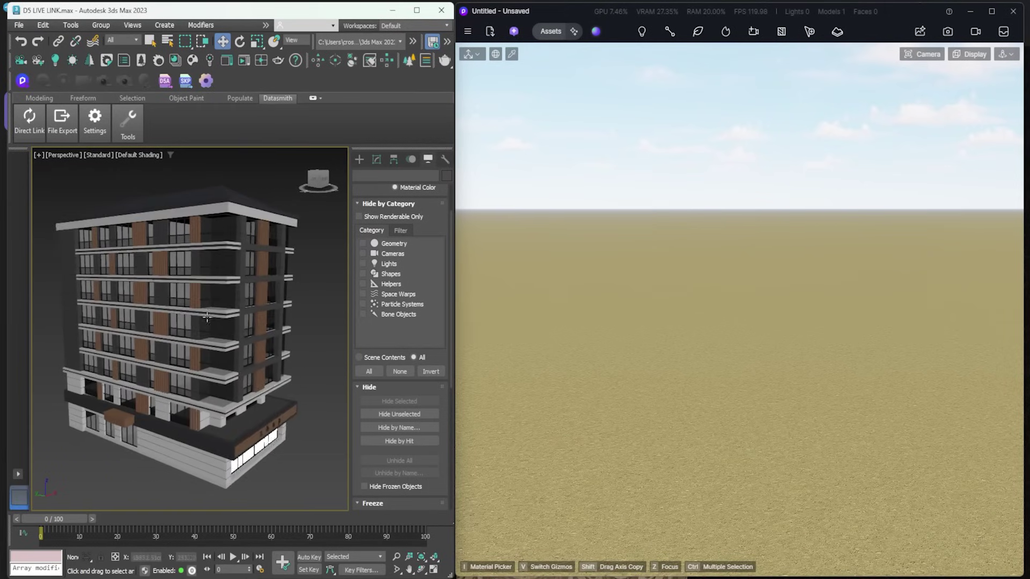
click(24, 82)
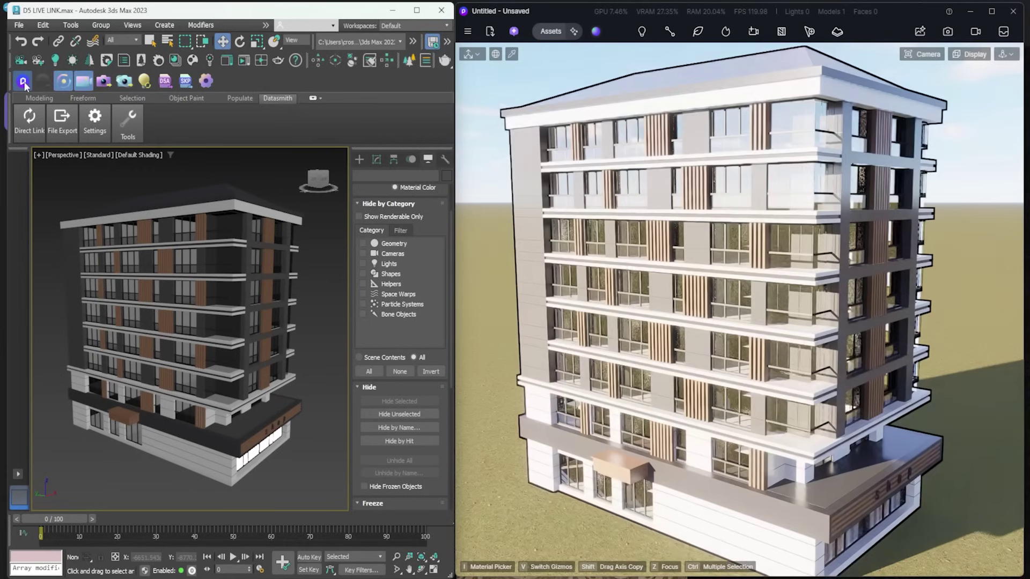
Shift-drag a Copy clone of the apartment building off to the right
alt+middle_drag(242, 402, 191, 403)
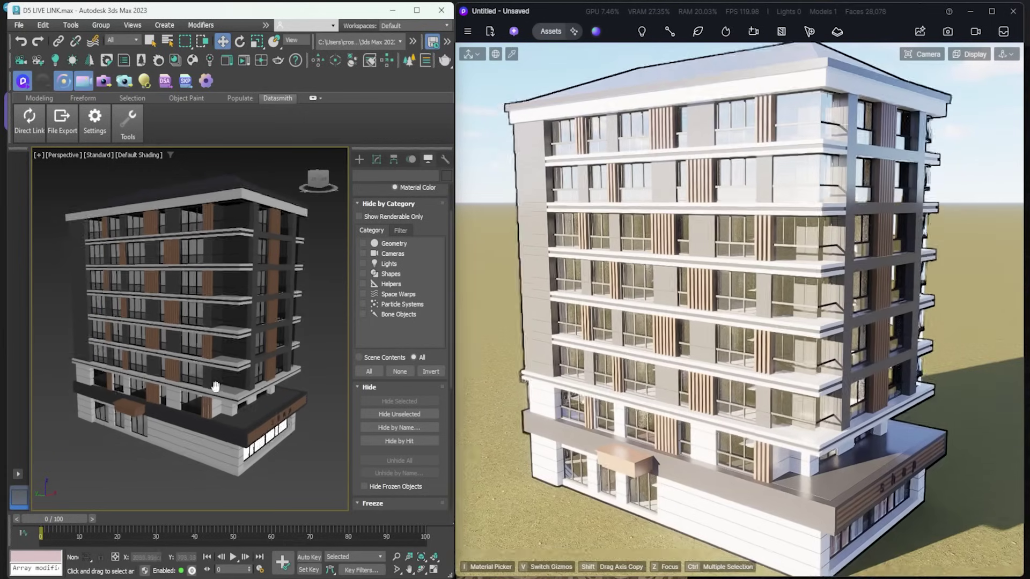
scroll(191, 403, down, 4)
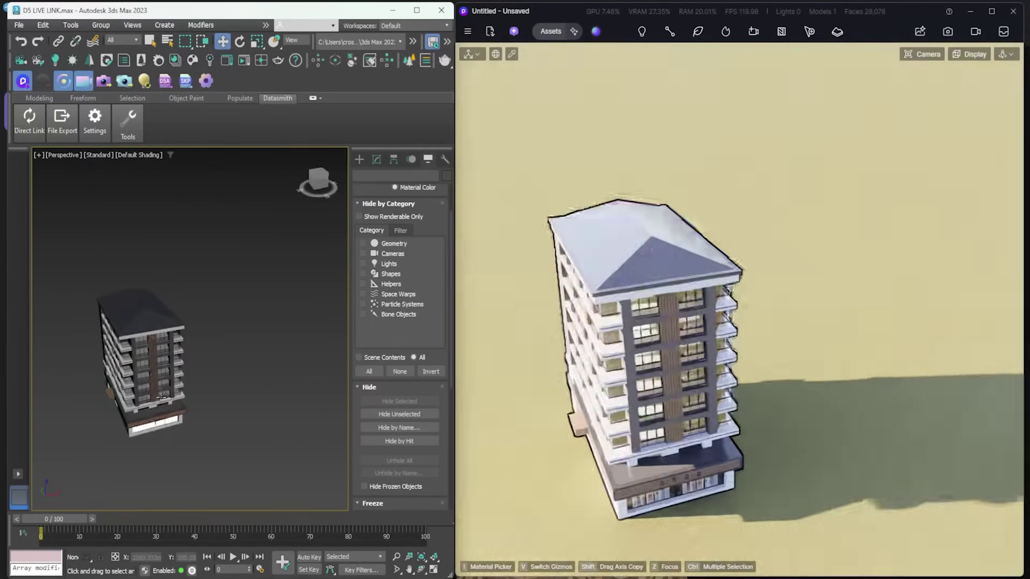
click(172, 394)
shift+drag(172, 394, 254, 378)
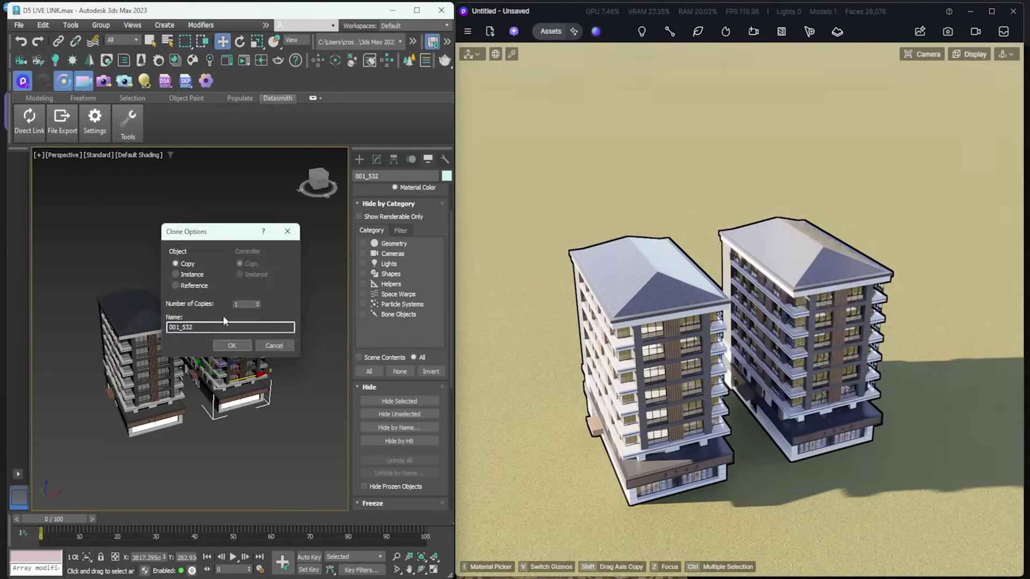
click(228, 343)
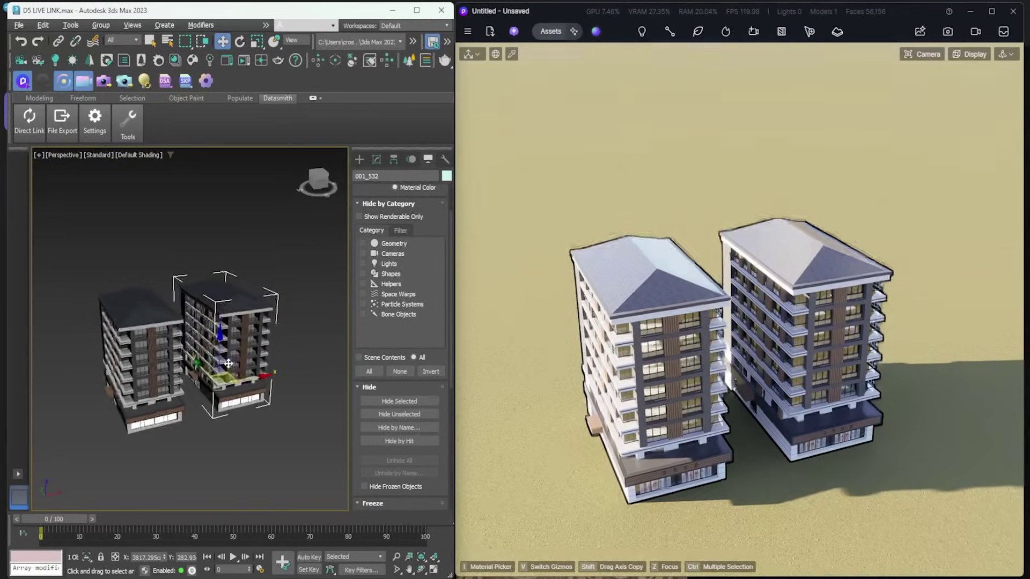
Rotate the copied building about 90° and return to the Move tool
alt+middle_drag(226, 347, 248, 360)
key(e)
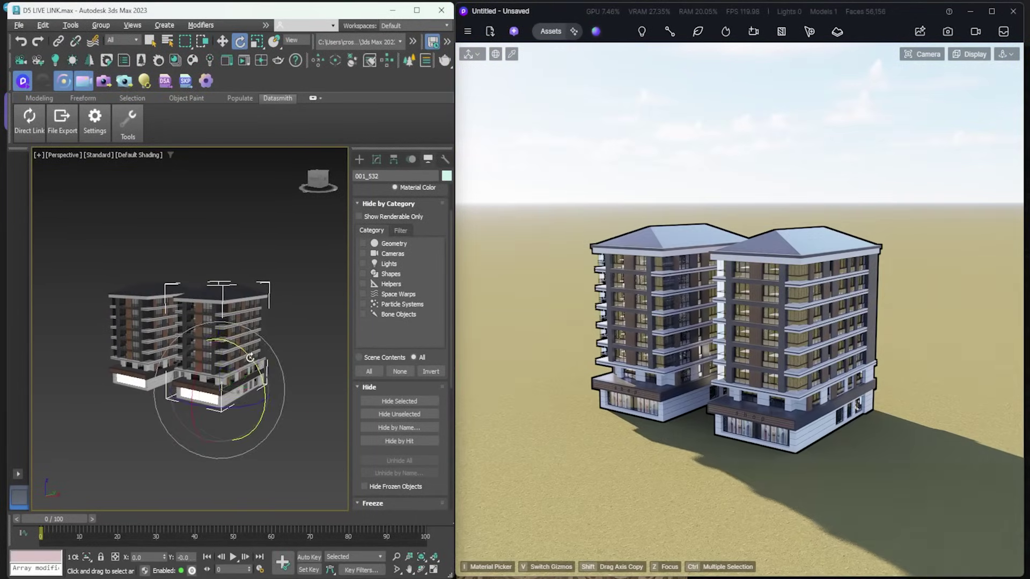
mouse_move(237, 409)
mouse_down()
mouse_move(279, 392)
mouse_move(269, 389)
mouse_up()
key(w)
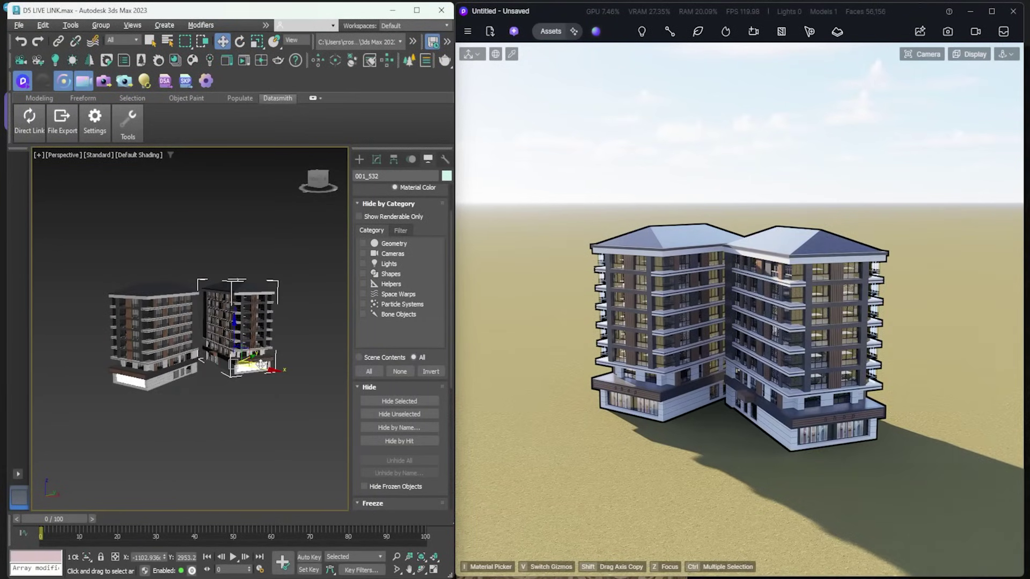
scroll(220, 349, up, 4)
alt+middle_drag(223, 395, 252, 391)
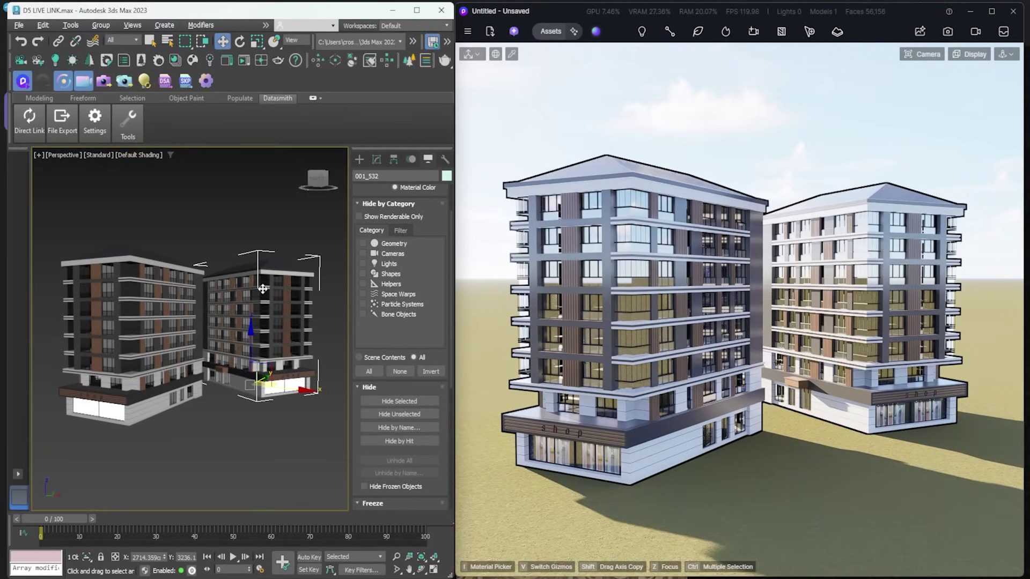
Orbit both views to inspect the two synced buildings, then deselect the copy
mouse_move(746, 319)
right_down()
mouse_move(758, 328)
mouse_move(759, 365)
right_up()
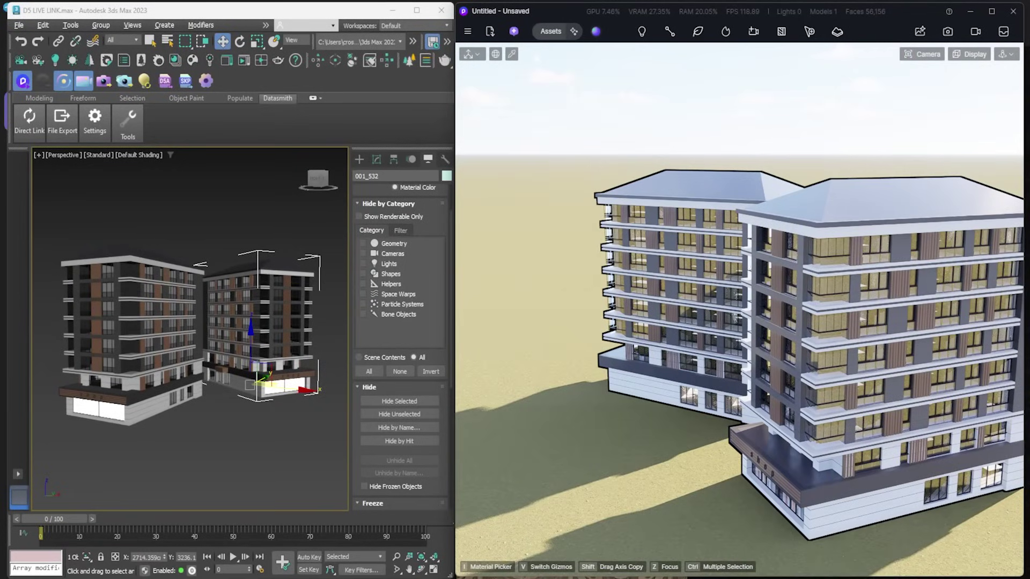
alt+middle_drag(246, 316, 269, 312)
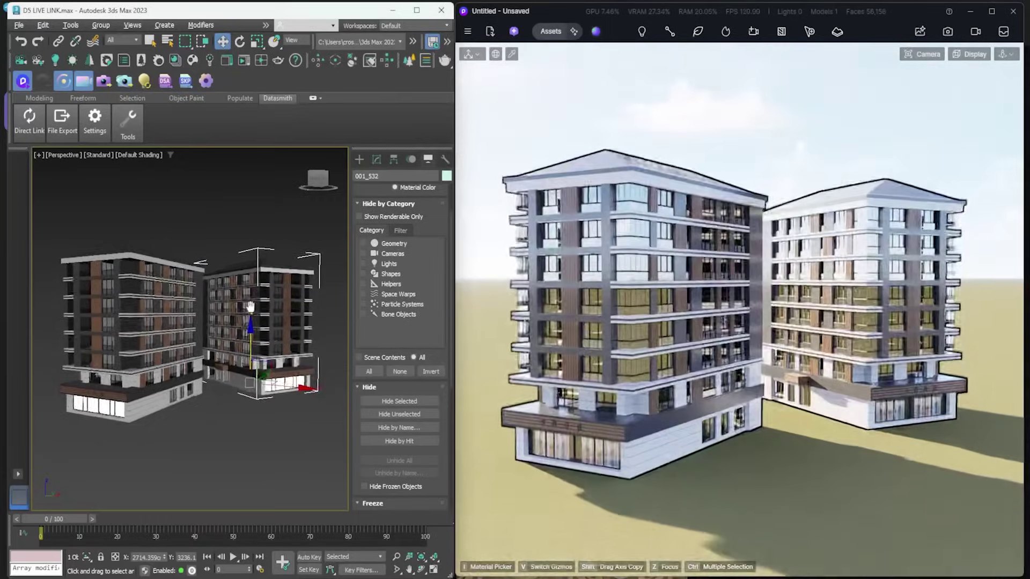
scroll(270, 311, up, 5)
scroll(269, 312, up, 5)
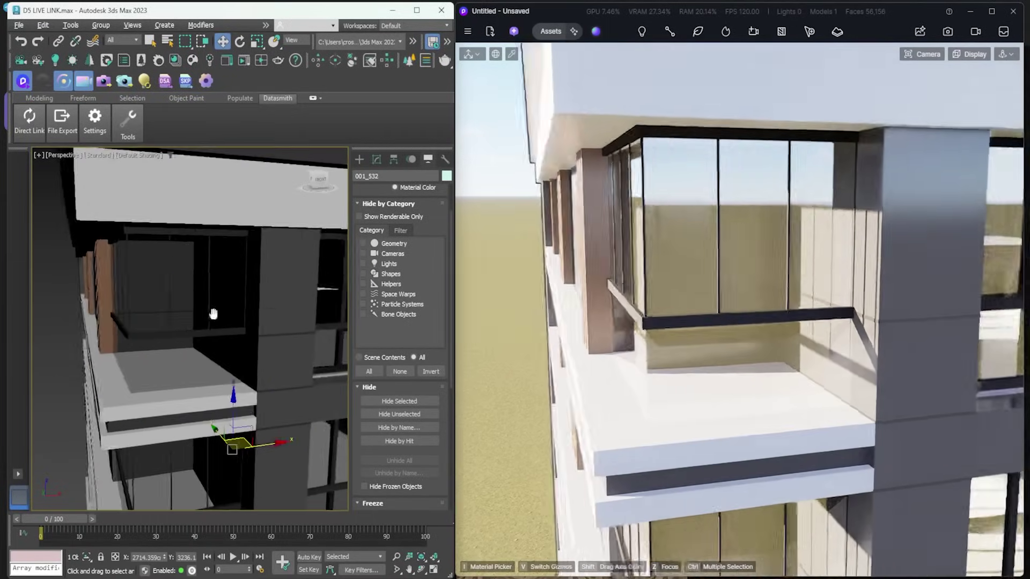
mouse_move(214, 314)
alt+middle_down()
mouse_move(255, 313)
mouse_move(198, 318)
alt+middle_up()
scroll(198, 319, down, 5)
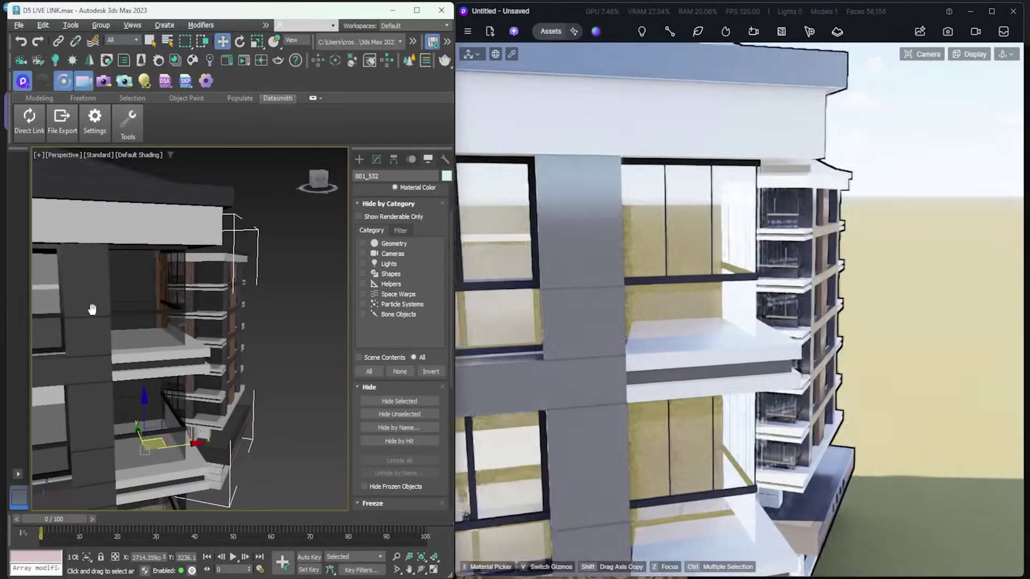
scroll(96, 308, down, 5)
mouse_move(96, 309)
alt+middle_down()
mouse_move(201, 309)
mouse_move(220, 381)
alt+middle_up()
scroll(201, 309, up, 3)
scroll(201, 309, down, 5)
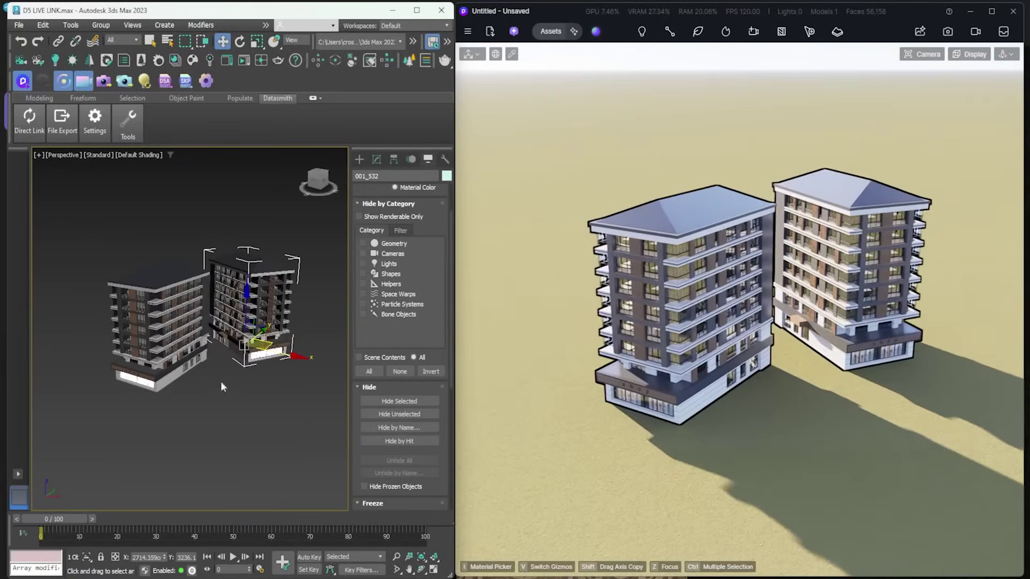
click(221, 381)
scroll(217, 359, up, 4)
scroll(219, 359, down, 6)
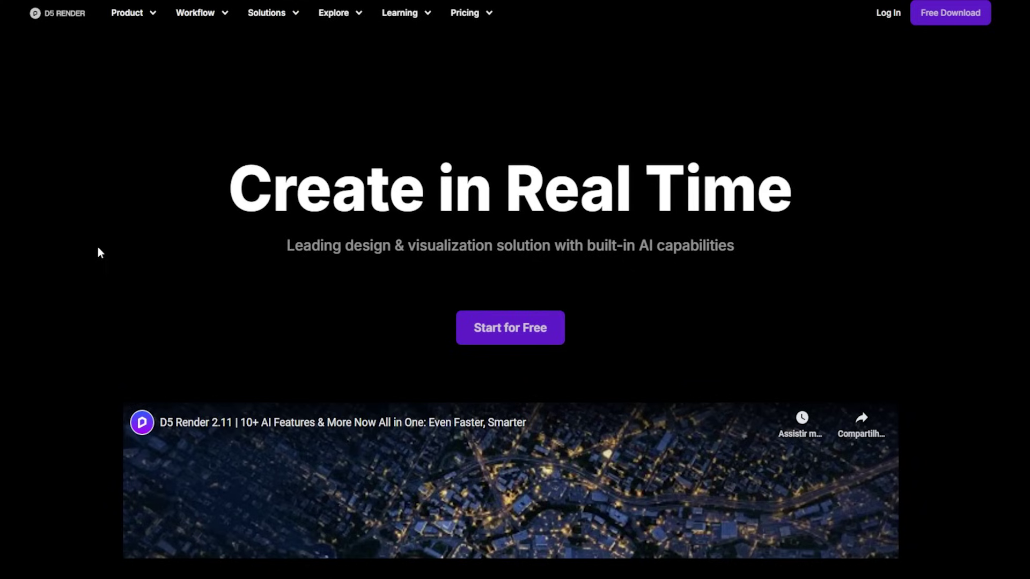
Scroll down the homepage through the Animation, awards, Teams and Testimonial sections
scroll(98, 248, down, 1)
scroll(98, 247, down, 2)
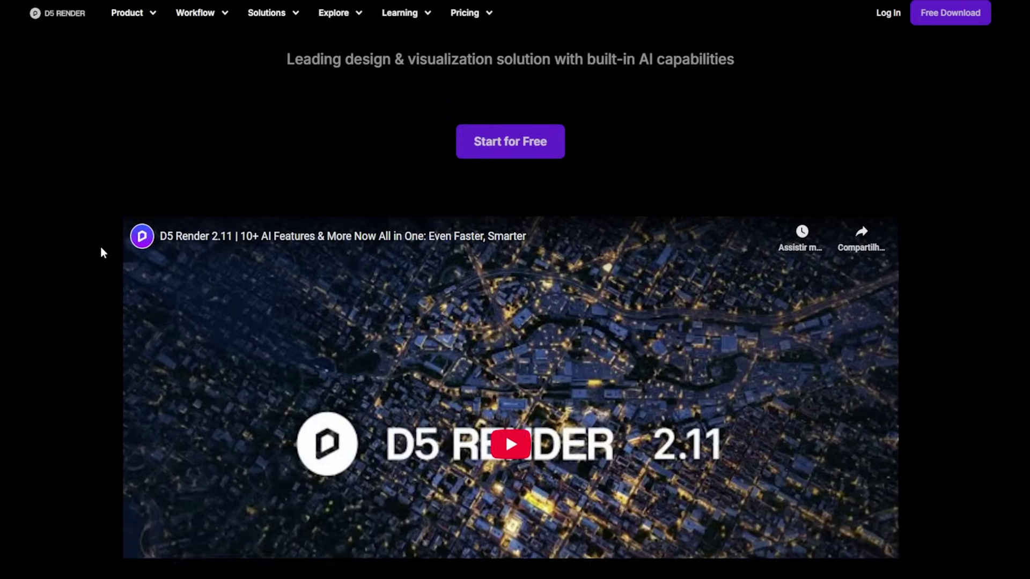
scroll(98, 248, down, 2)
scroll(94, 258, down, 2)
scroll(87, 258, down, 2)
scroll(86, 260, down, 3)
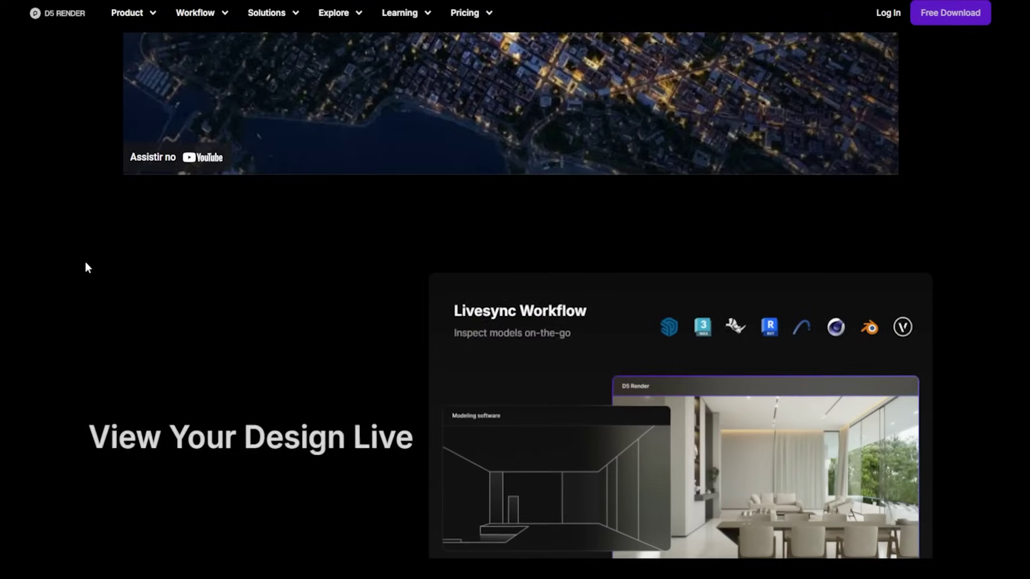
scroll(118, 226, down, 1)
scroll(286, 237, up, 5)
scroll(298, 236, down, 4)
scroll(300, 233, down, 4)
scroll(294, 242, down, 1)
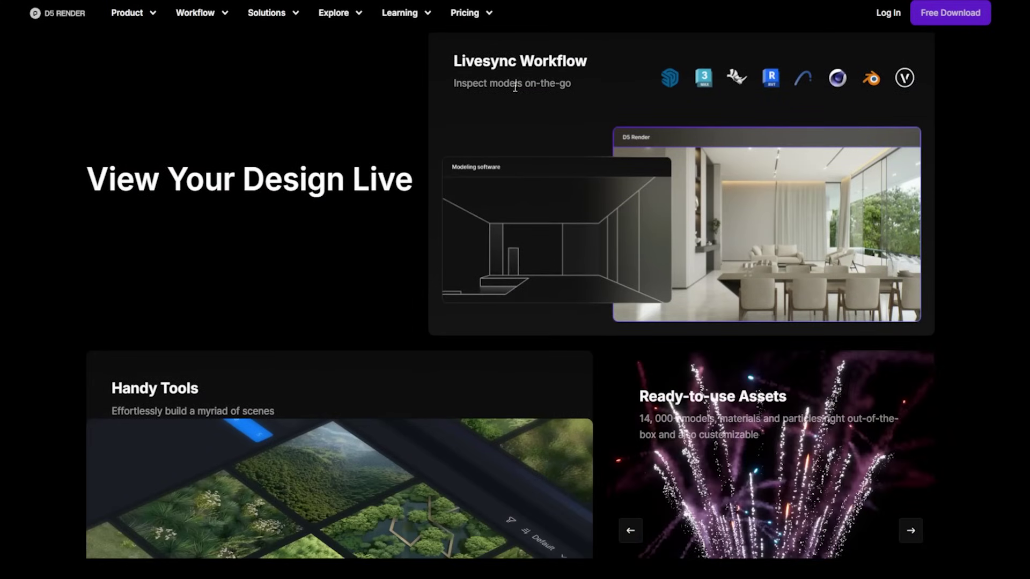
scroll(506, 145, down, 2)
scroll(236, 234, down, 2)
scroll(224, 214, down, 2)
scroll(554, 233, down, 2)
scroll(542, 234, down, 1)
scroll(506, 249, down, 2)
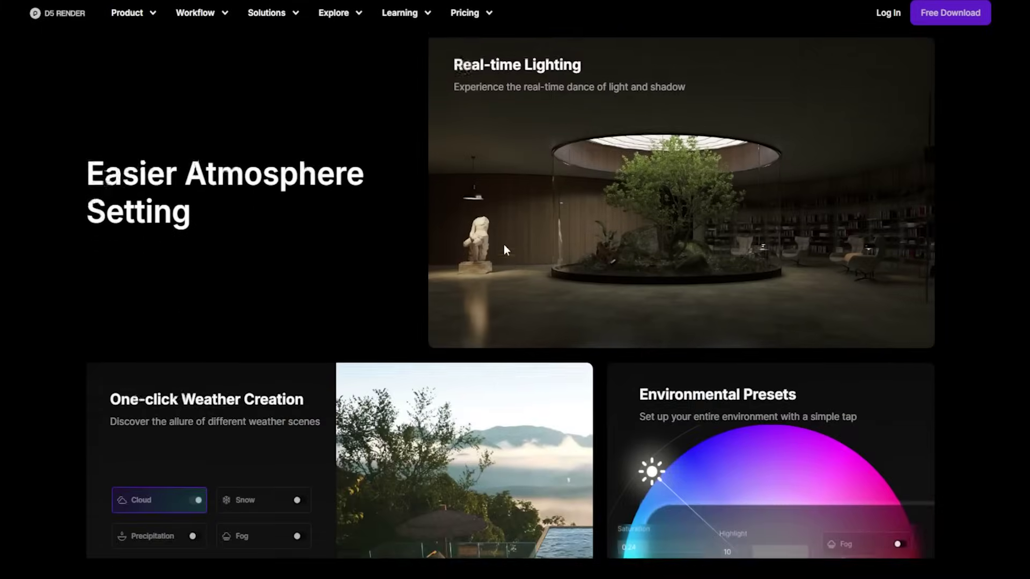
scroll(506, 248, down, 2)
scroll(504, 246, down, 2)
scroll(504, 247, down, 3)
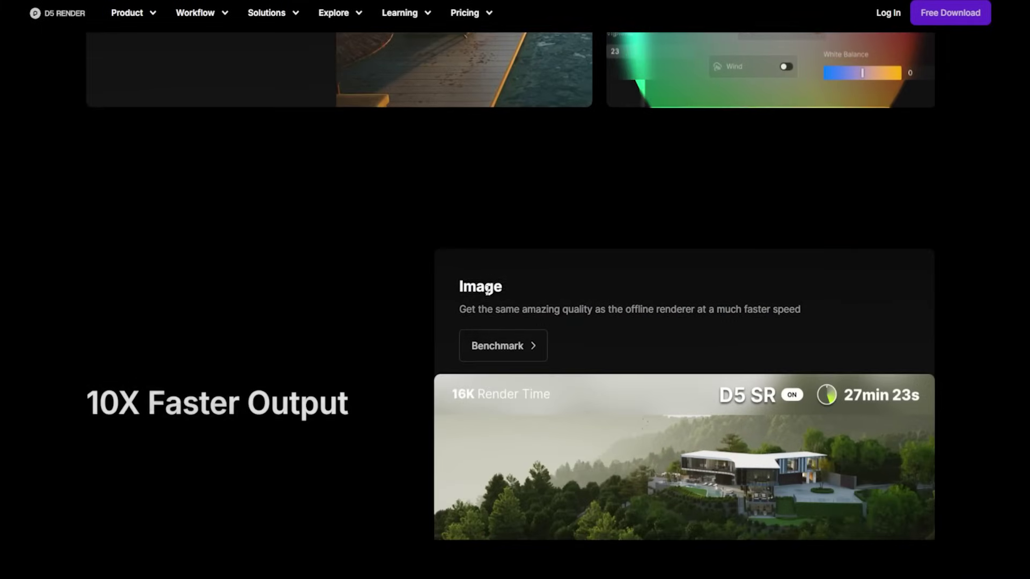
scroll(487, 290, down, 1)
scroll(487, 290, down, 2)
scroll(487, 290, down, 2)
scroll(489, 290, down, 1)
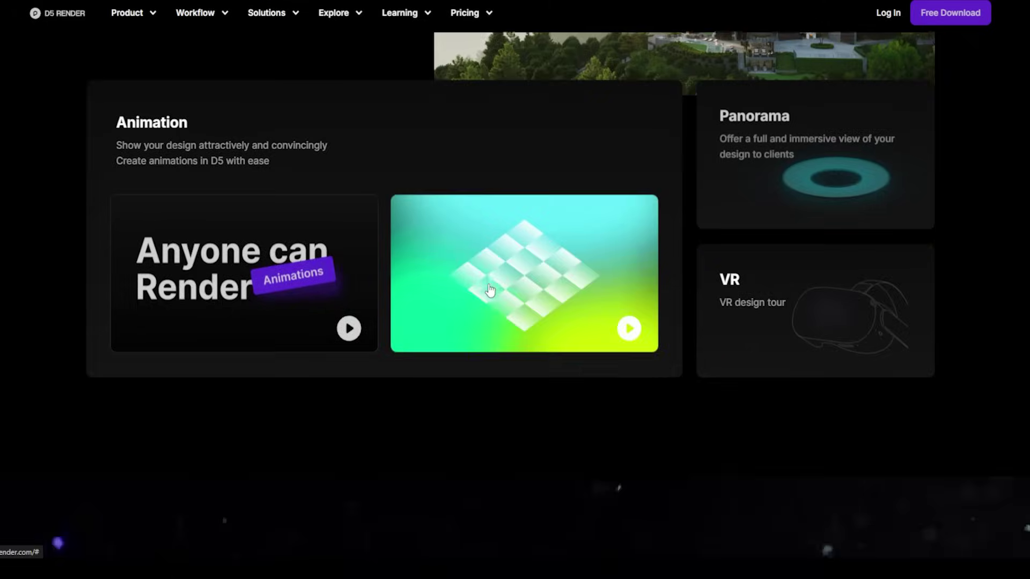
scroll(490, 289, down, 2)
scroll(490, 290, down, 1)
scroll(491, 289, down, 1)
scroll(492, 288, down, 1)
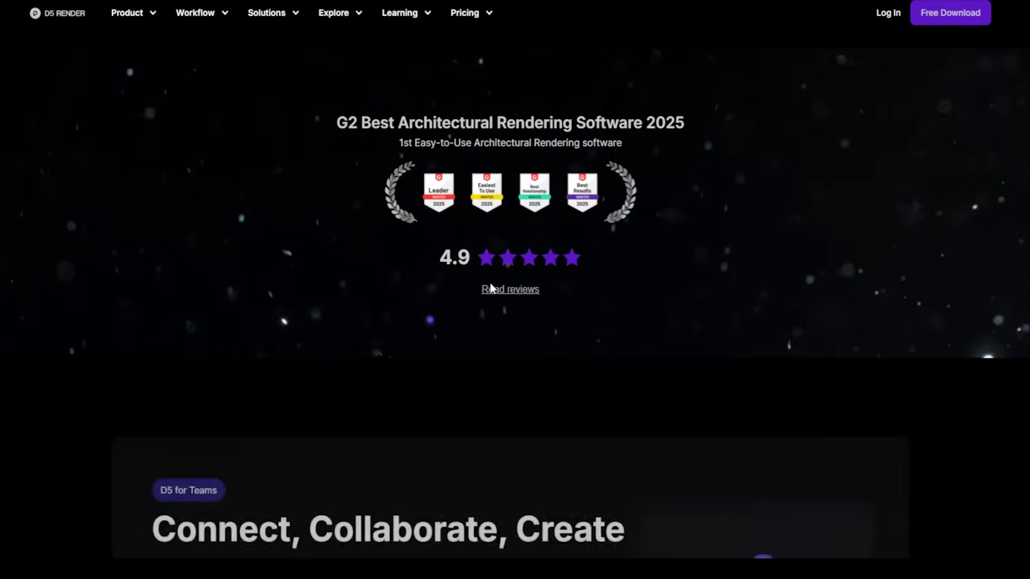
scroll(490, 288, down, 1)
scroll(490, 288, down, 1)
scroll(490, 288, down, 1)
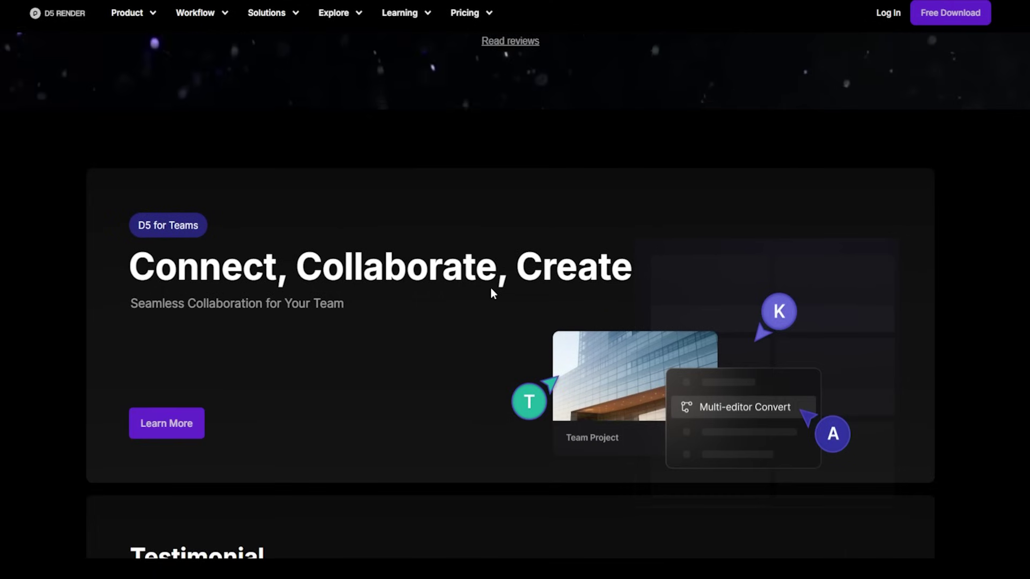
scroll(490, 287, down, 2)
scroll(490, 288, down, 1)
scroll(490, 288, down, 1)
scroll(490, 287, down, 1)
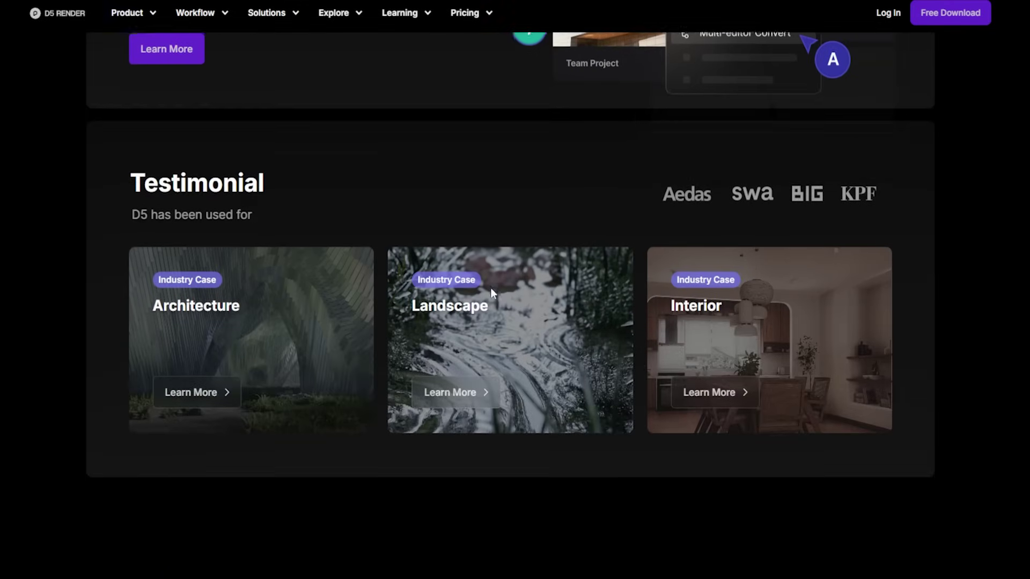
scroll(490, 288, down, 2)
scroll(491, 289, down, 1)
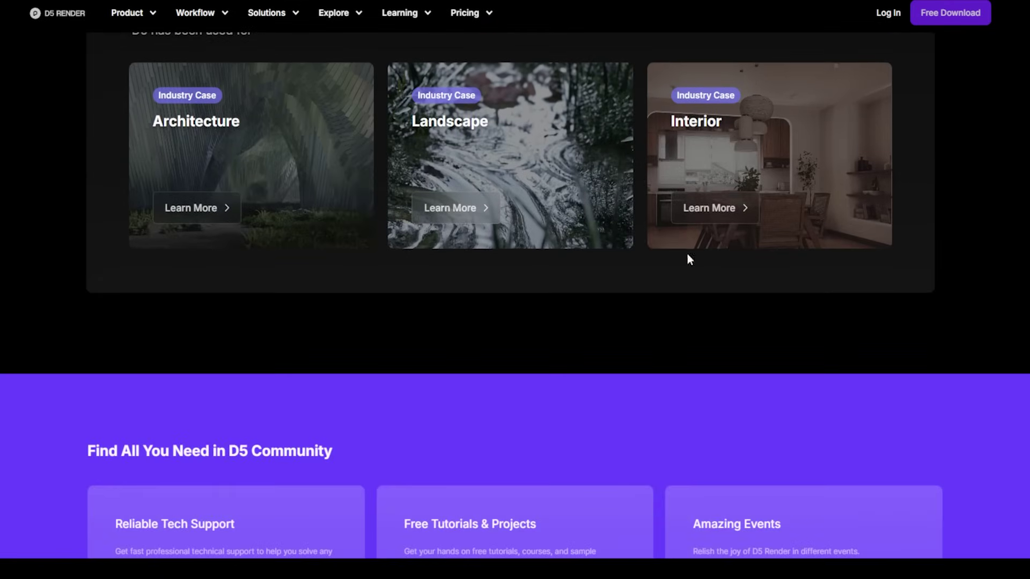
Scroll back up to the Create in Real Time banner and go to Pricing
scroll(689, 259, up, 3)
scroll(689, 260, up, 1)
scroll(858, 300, up, 3)
scroll(994, 330, up, 1)
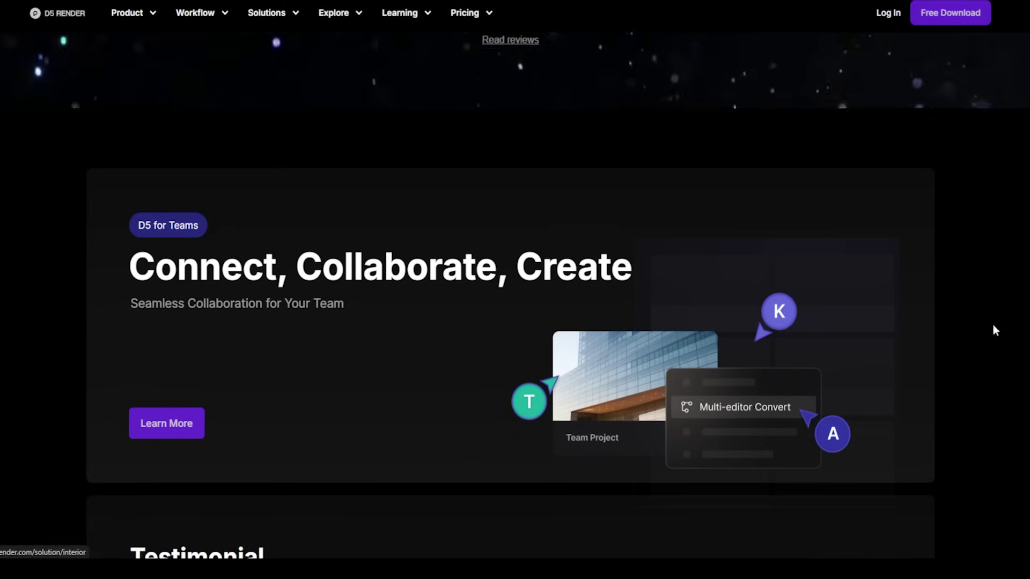
scroll(995, 330, up, 3)
scroll(995, 330, up, 3)
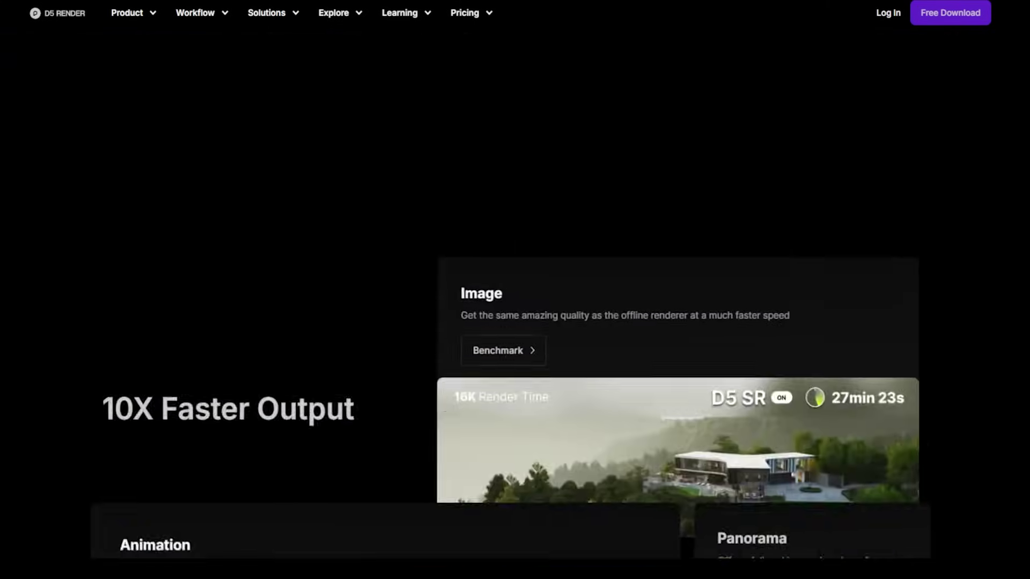
scroll(987, 76, up, 3)
scroll(987, 76, up, 3)
scroll(987, 76, up, 3)
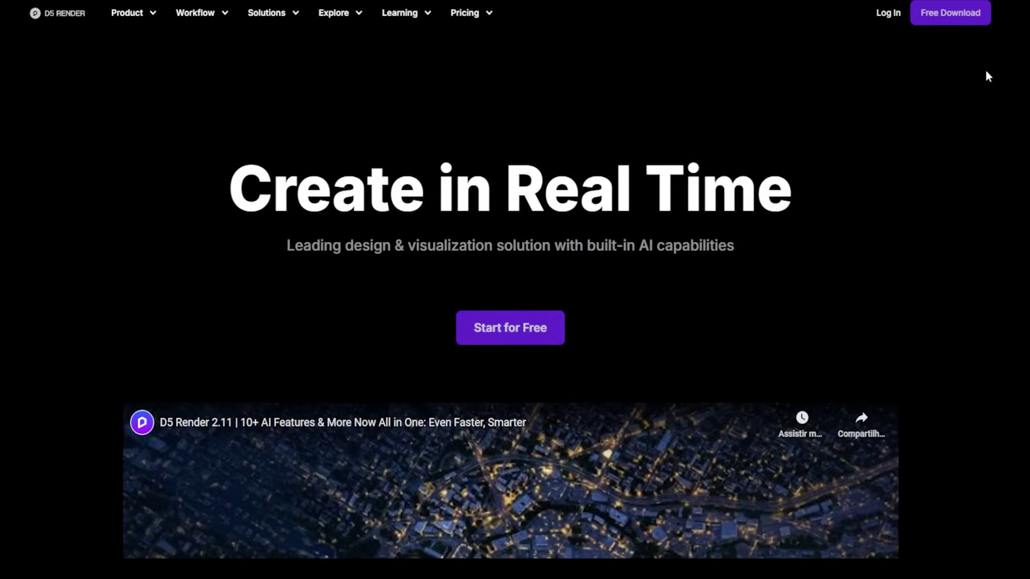
click(468, 14)
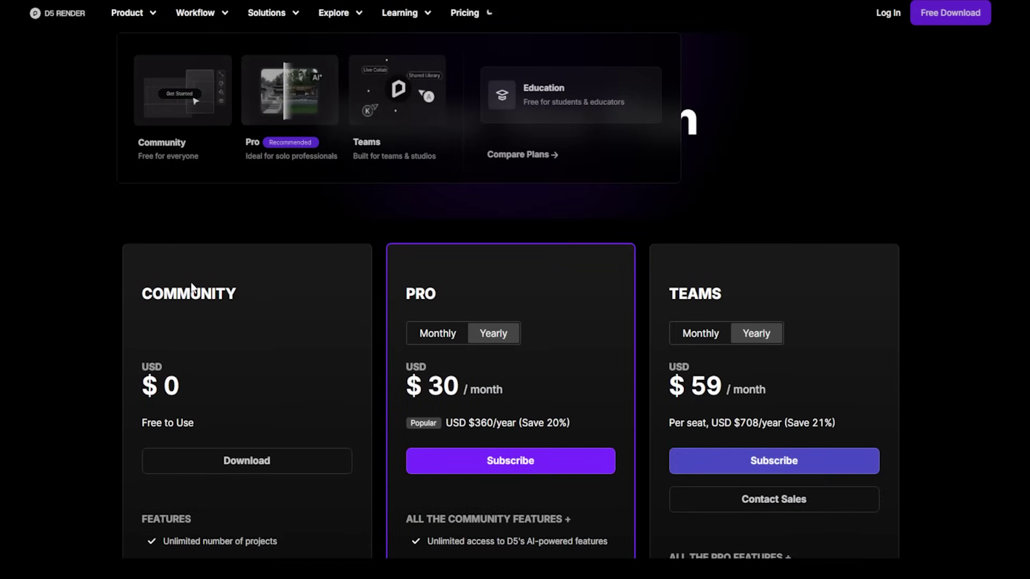
Bring the plan cards into view and highlight the Community plan's Free to Use note
scroll(174, 273, down, 3)
ctrl+scroll(179, 250, down, 1)
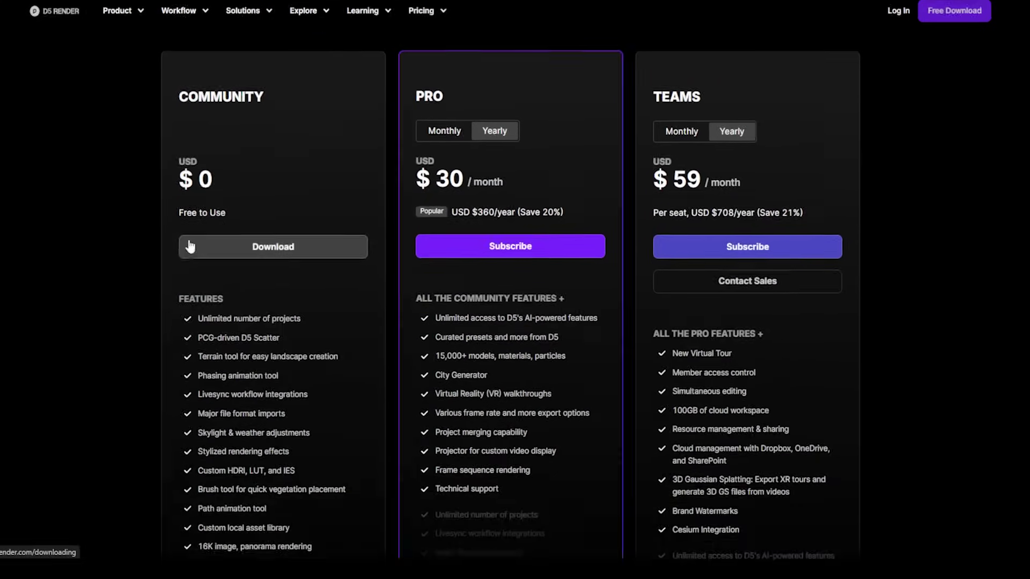
ctrl+scroll(188, 245, down, 1)
scroll(189, 241, up, 1)
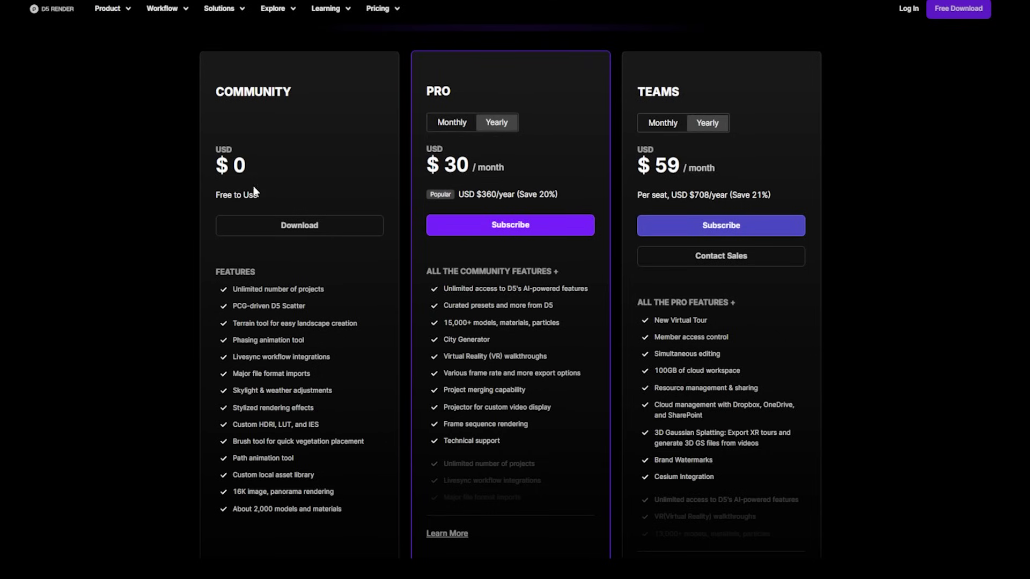
drag(259, 197, 216, 197)
Clear the highlight and review the Pro $30/month and Teams $59/month feature lists
scroll(256, 206, down, 1)
scroll(259, 212, down, 1)
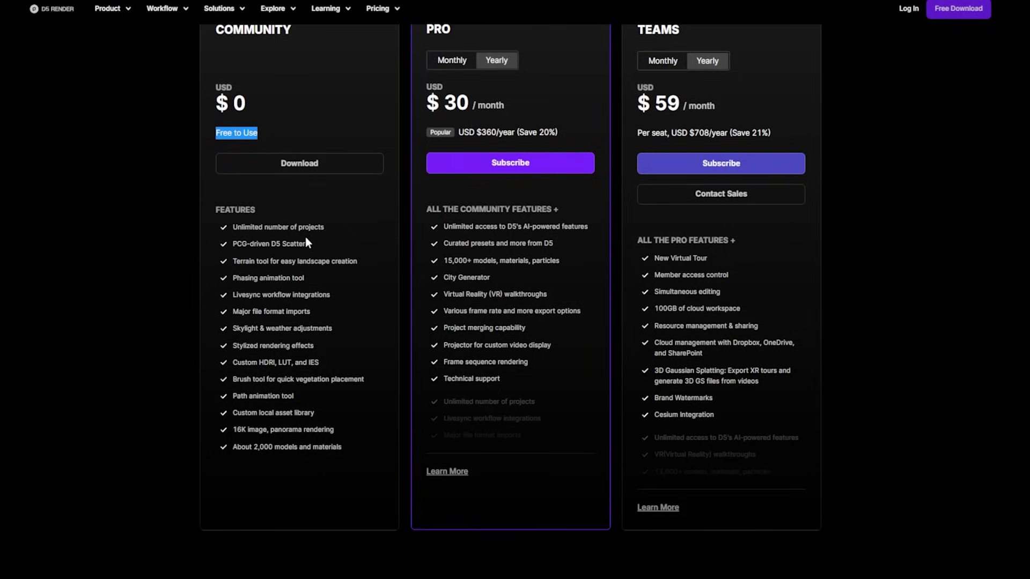
click(305, 238)
scroll(265, 140, up, 2)
scroll(410, 92, down, 2)
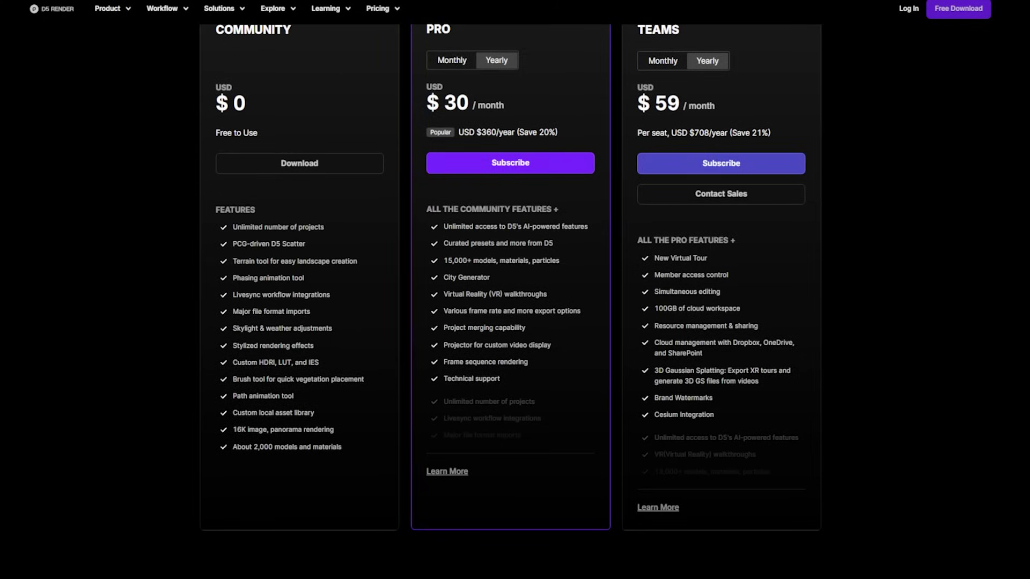
mouse_move(462, 401)
mouse_down()
mouse_move(489, 403)
mouse_move(510, 433)
mouse_up()
drag(247, 227, 314, 449)
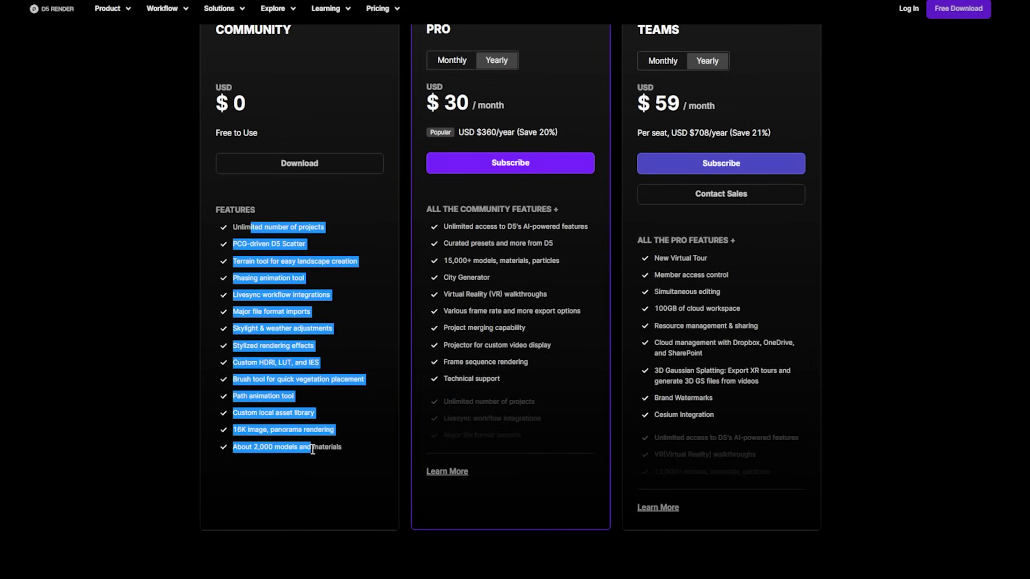
mouse_move(502, 380)
mouse_down()
mouse_move(465, 364)
mouse_move(456, 226)
mouse_up()
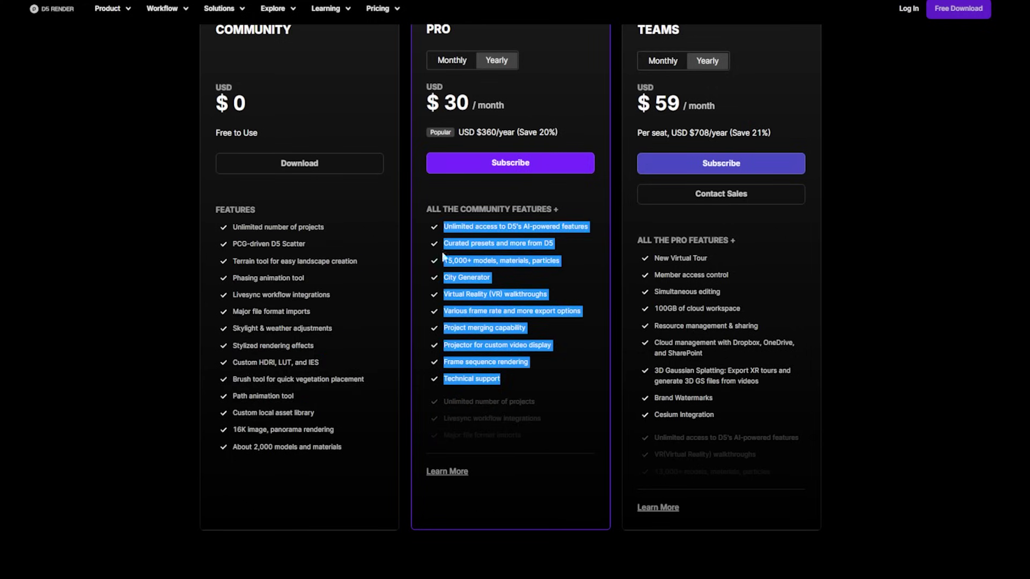
click(504, 381)
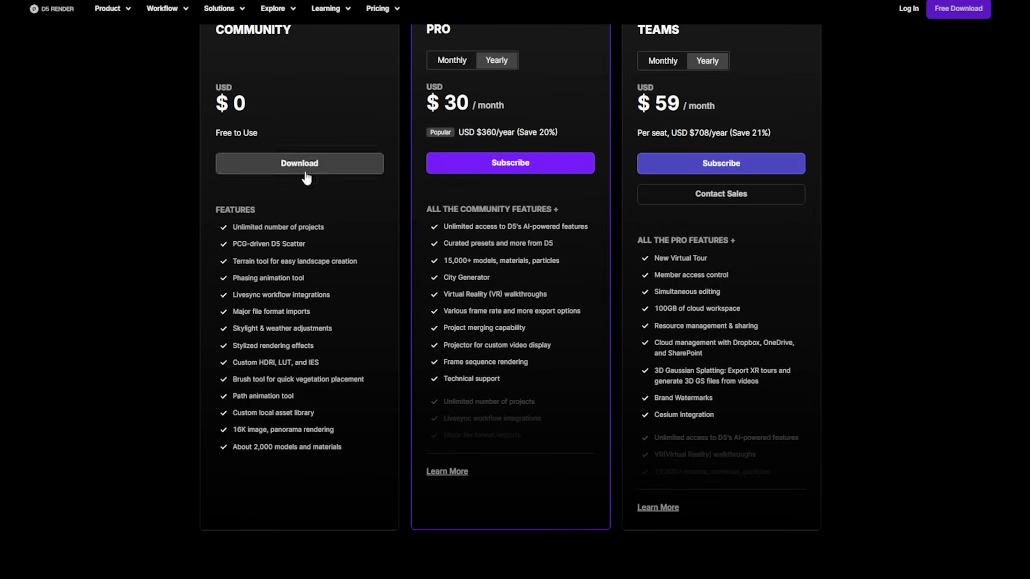
scroll(473, 134, up, 1)
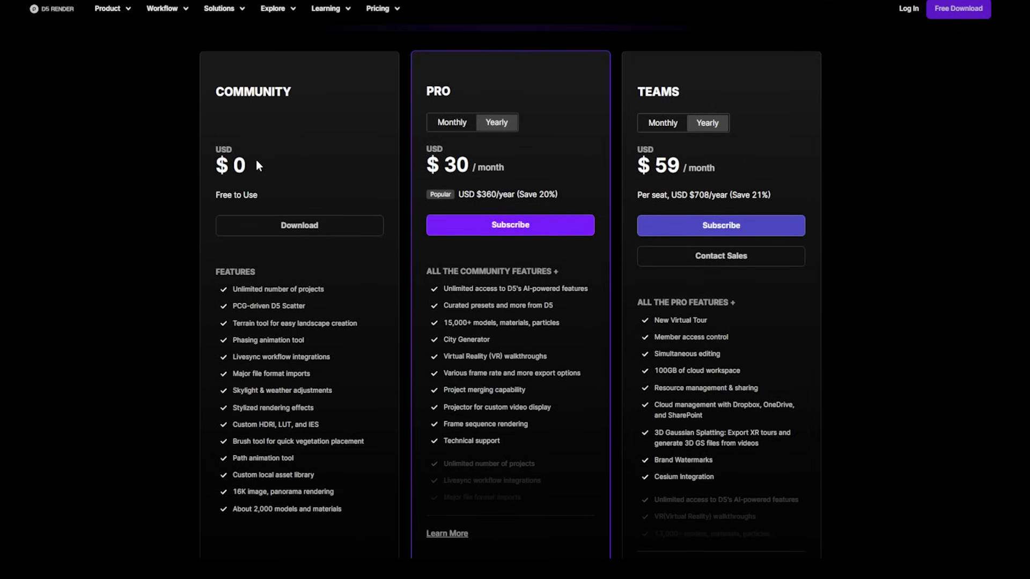
drag(262, 192, 212, 196)
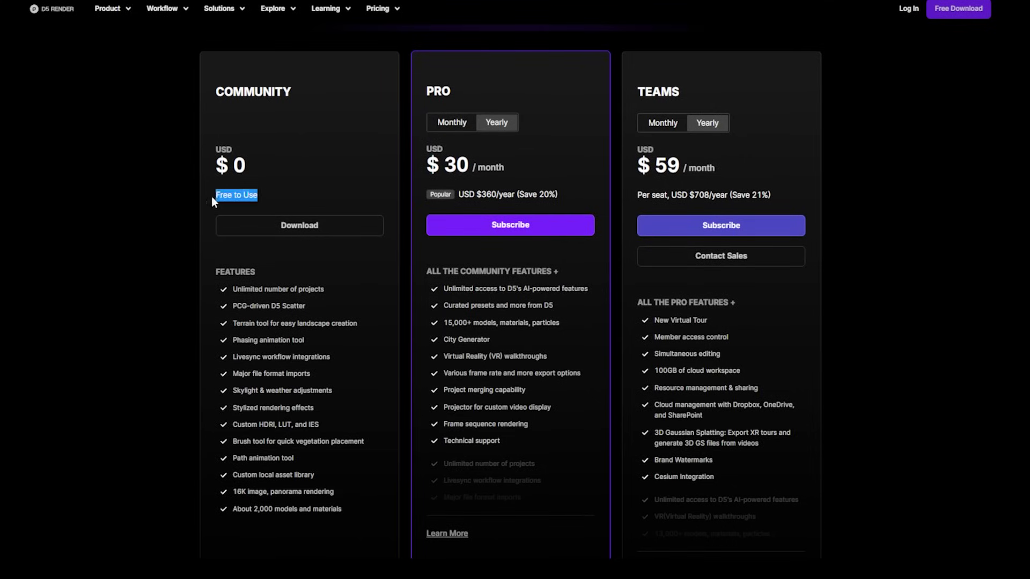
click(259, 196)
click(461, 126)
click(497, 128)
scroll(496, 171, down, 1)
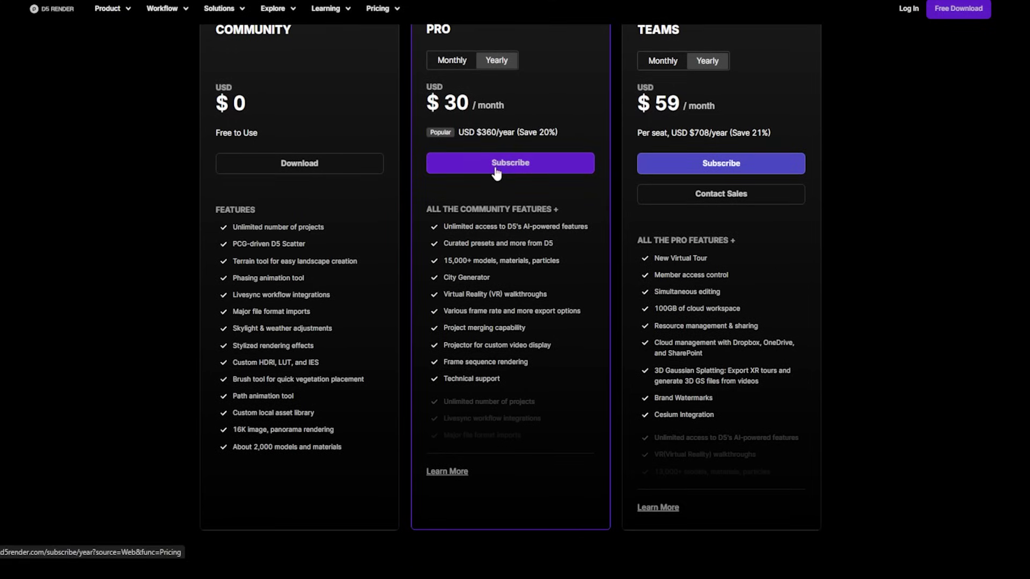
scroll(496, 170, up, 1)
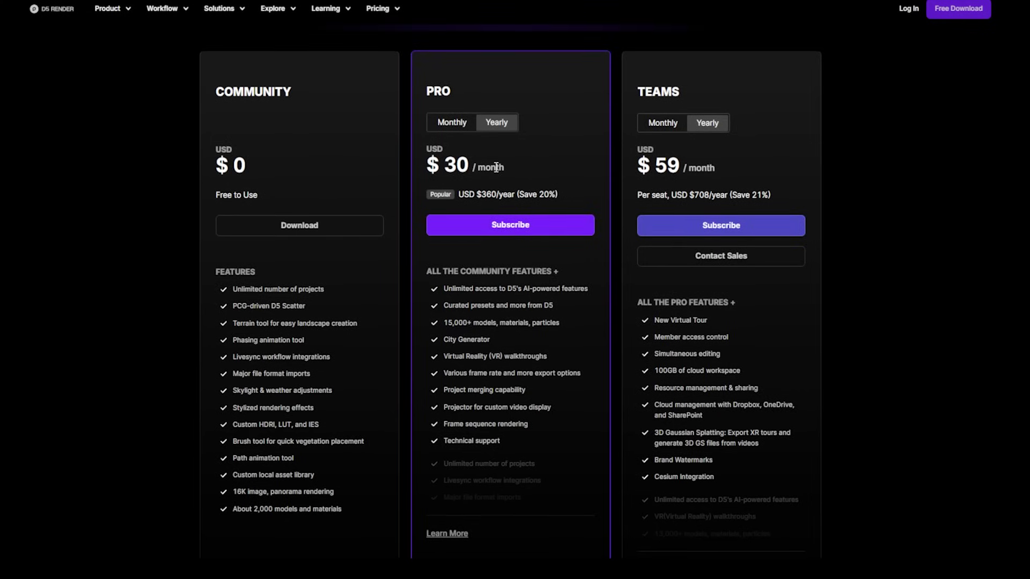
drag(619, 93, 675, 91)
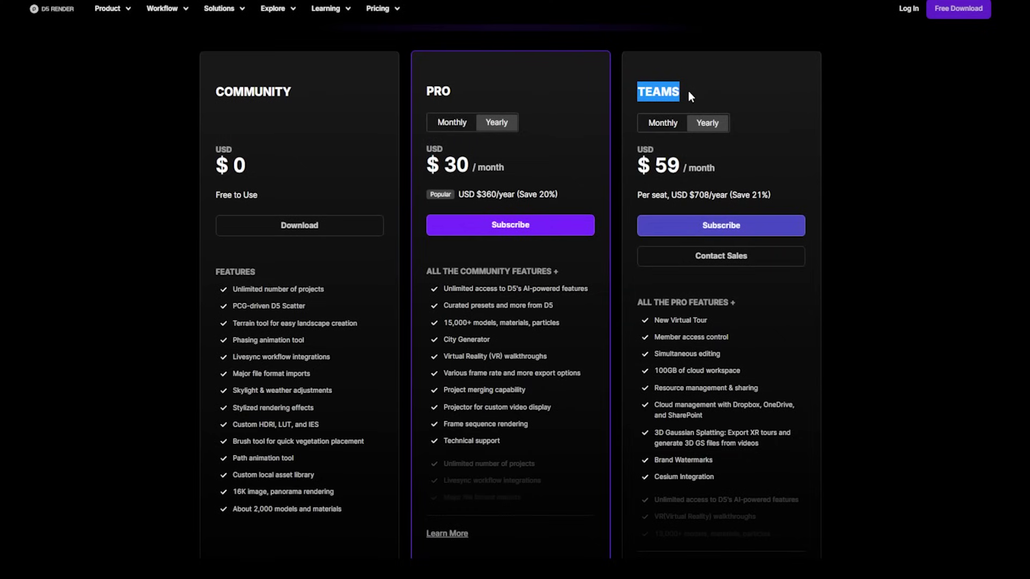
double_click(438, 91)
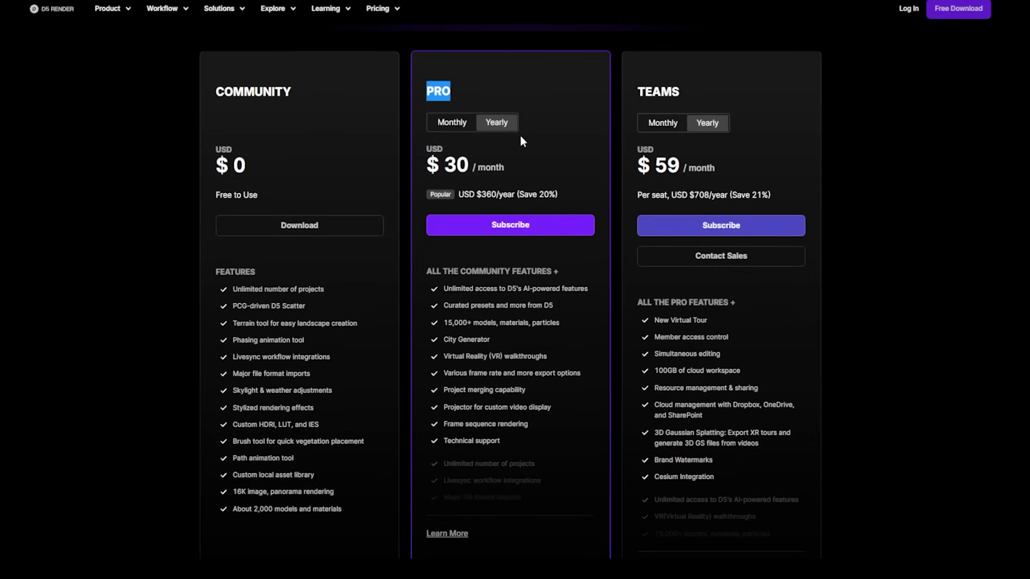
drag(292, 92, 218, 92)
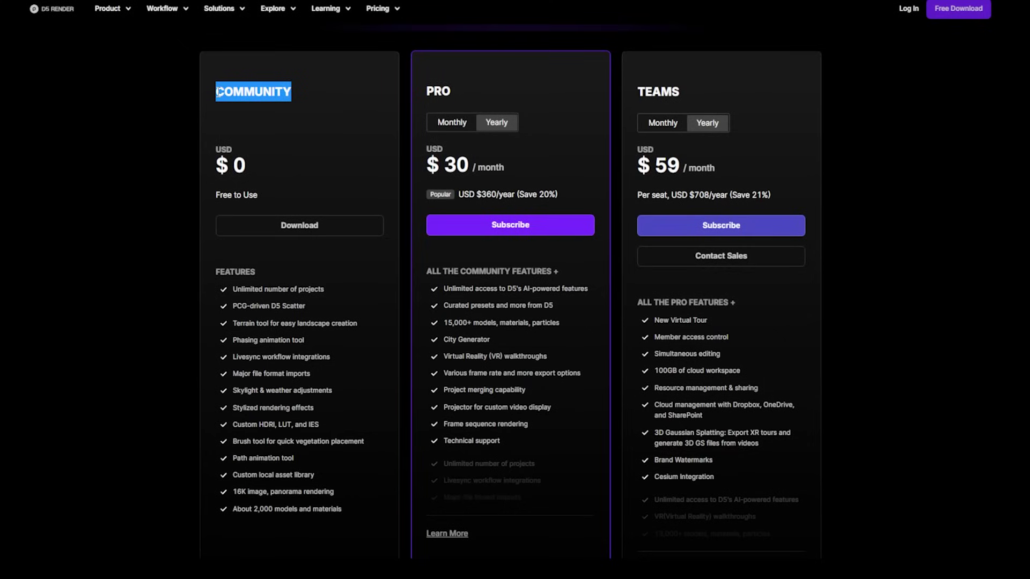
click(253, 197)
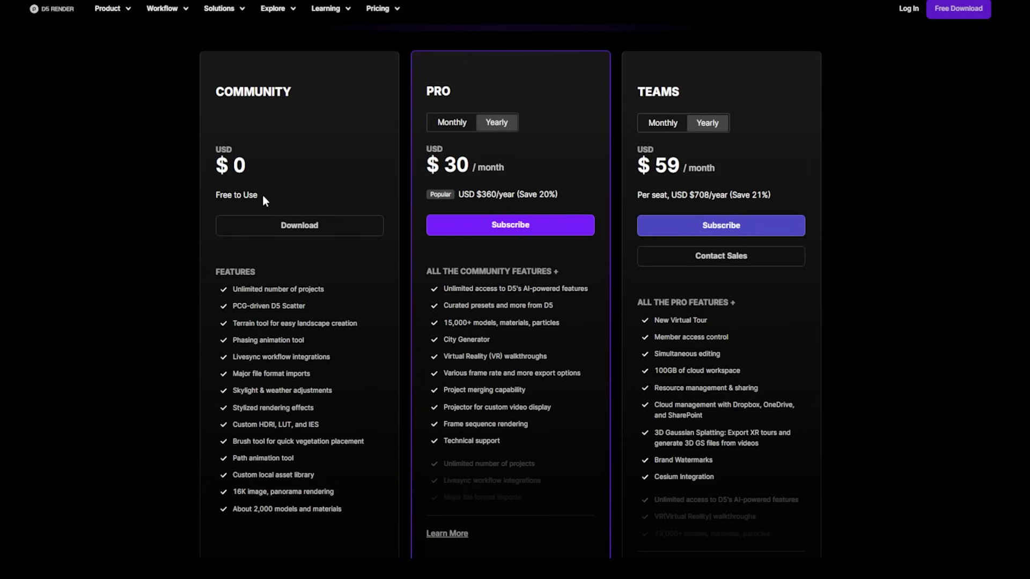
scroll(294, 227, down, 1)
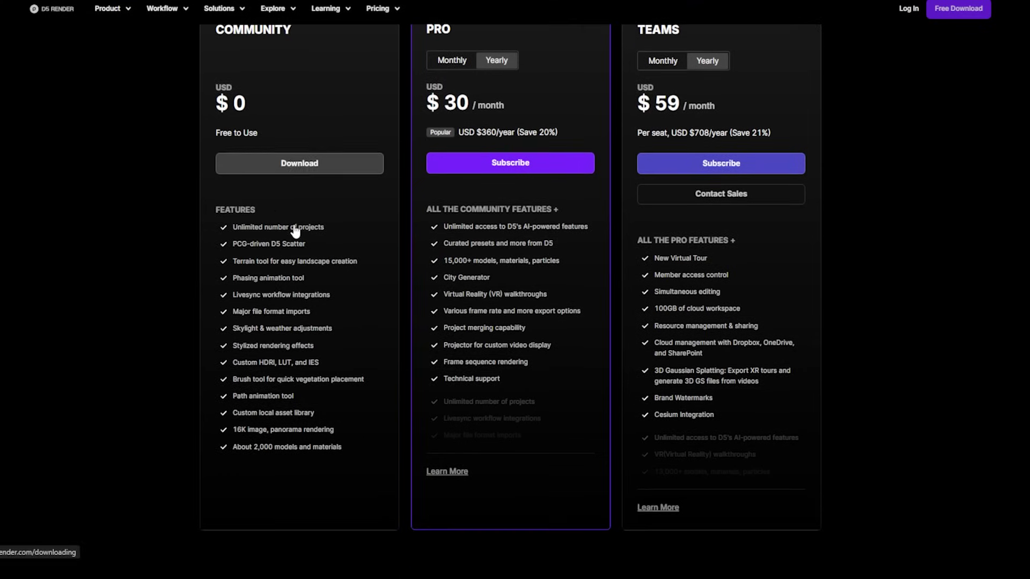
scroll(294, 225, up, 1)
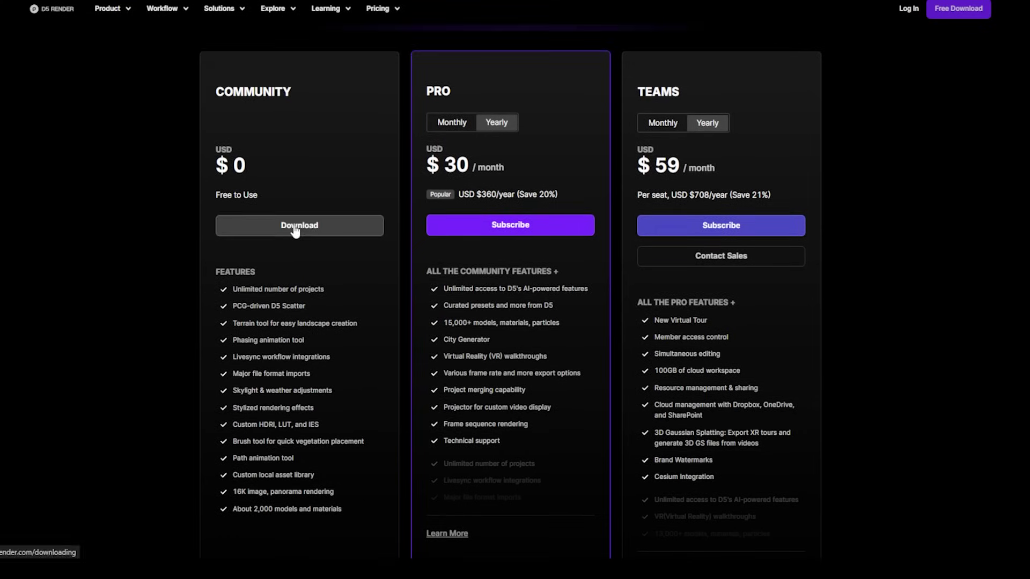